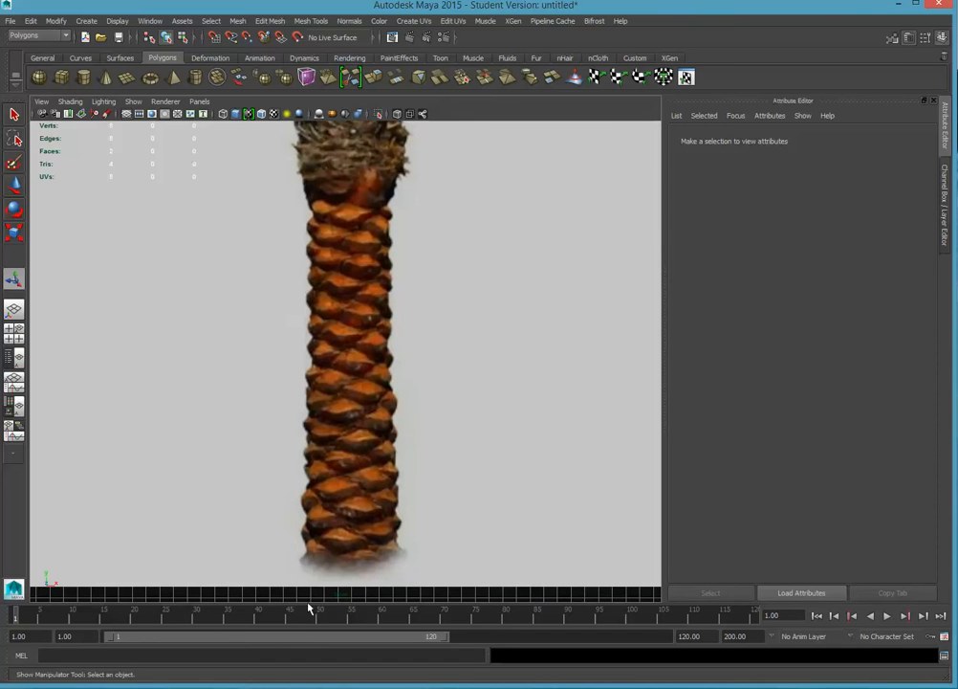
Draw a polygon cube on the grid at the foot of the palm trunk reference in the perspective view
{"action": "left_click_drag", "start_coordinate": [319, 543], "coordinate": [320, 543], "text": "alt"}
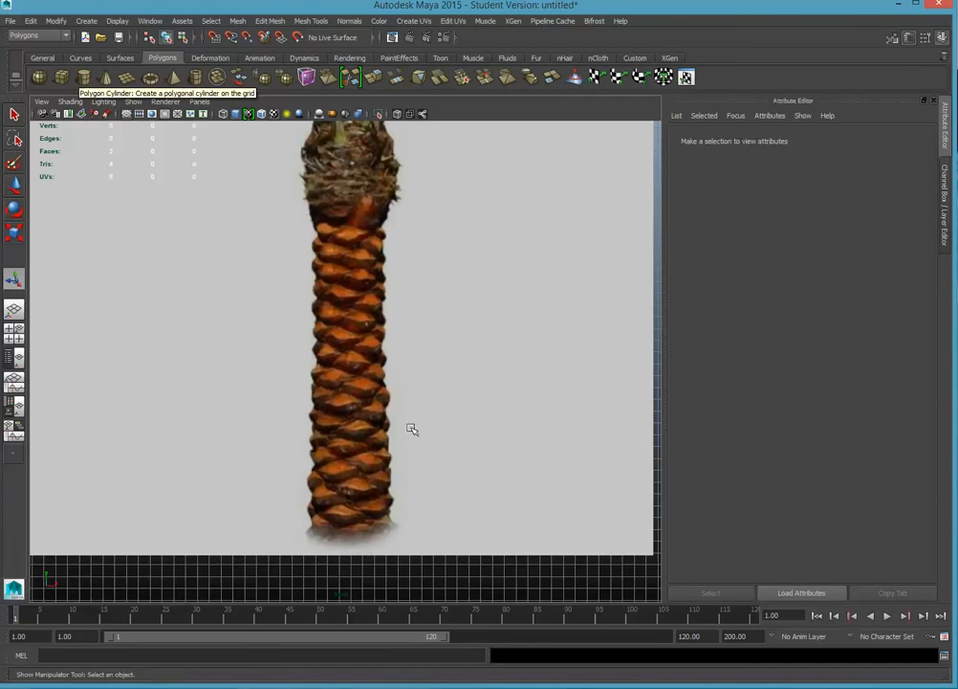
{"action": "key", "text": "space"}
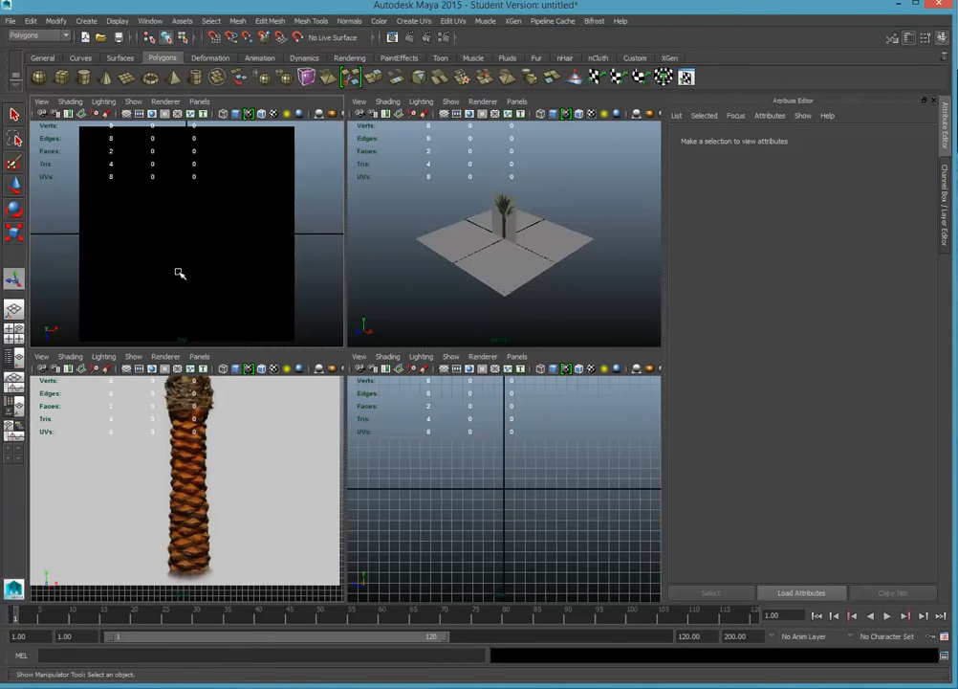
{"action": "key", "text": "6"}
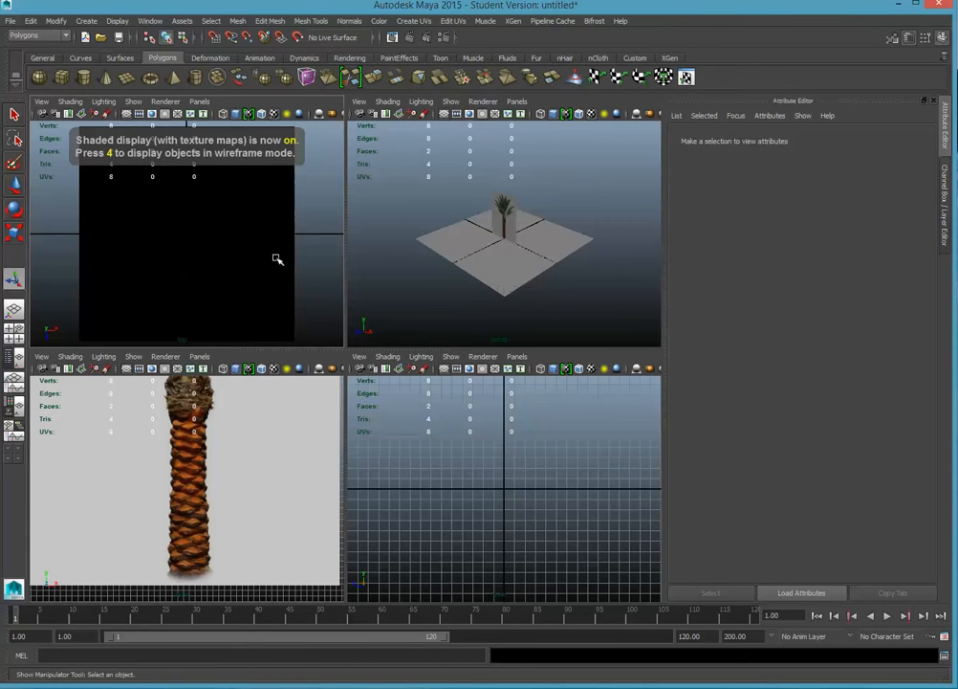
{"action": "key", "text": "space"}
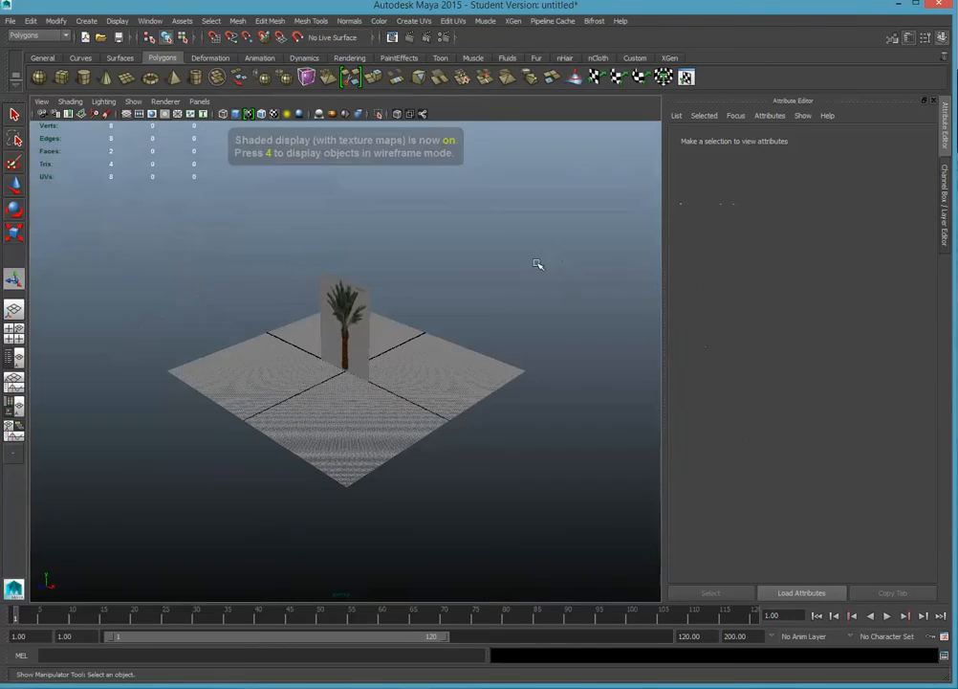
{"action": "scroll", "coordinate": [402, 375], "scroll_direction": "up", "scroll_amount": 10}
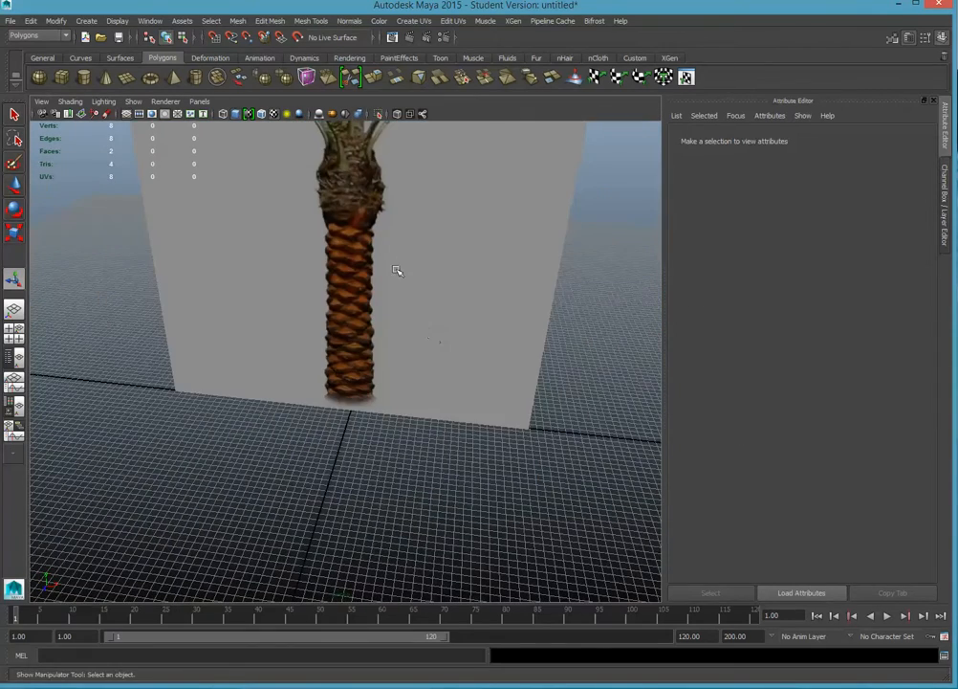
{"action": "left_click", "coordinate": [64, 82]}
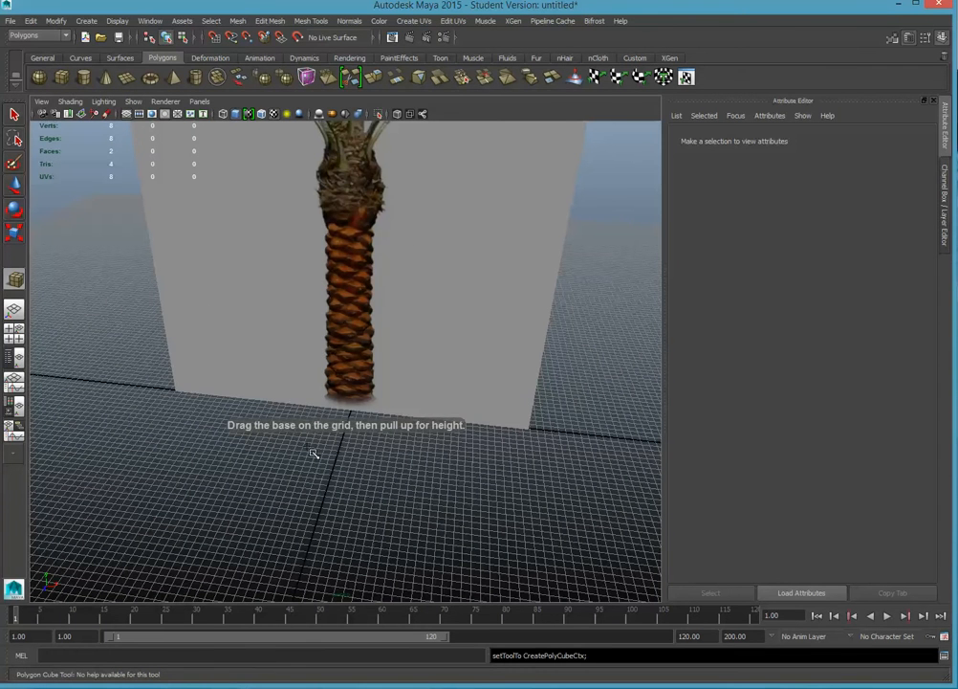
{"action": "left_click_drag", "start_coordinate": [314, 438], "coordinate": [355, 407]}
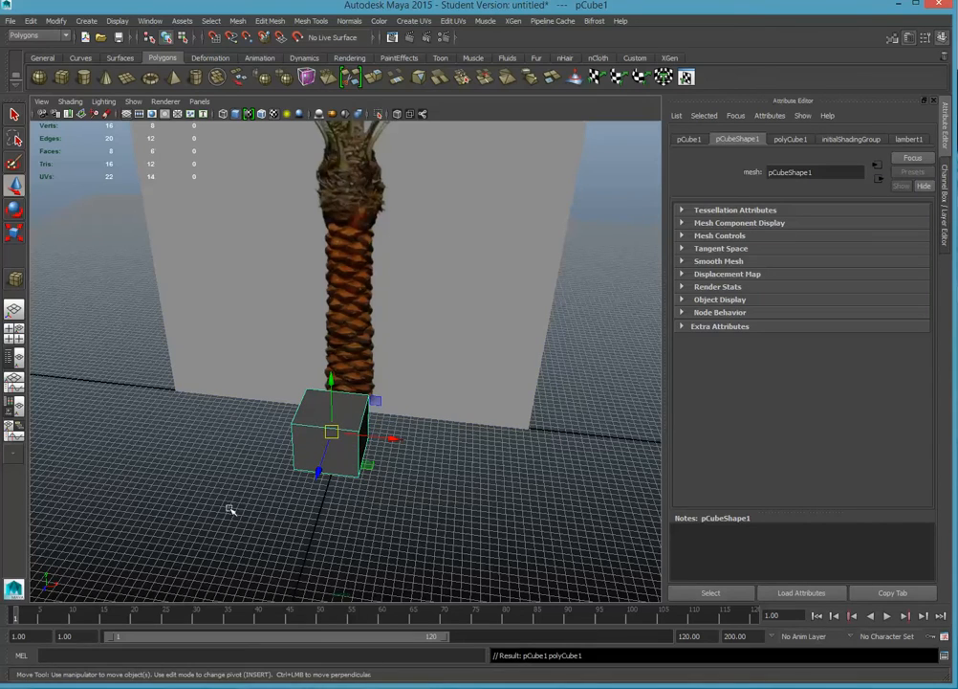
{"action": "mouse_move", "coordinate": [229, 507]}
{"action": "left_mouse_down", "text": "alt"}
{"action": "mouse_move", "coordinate": [413, 462]}
{"action": "mouse_move", "coordinate": [243, 500]}
{"action": "left_mouse_up", "text": "alt"}
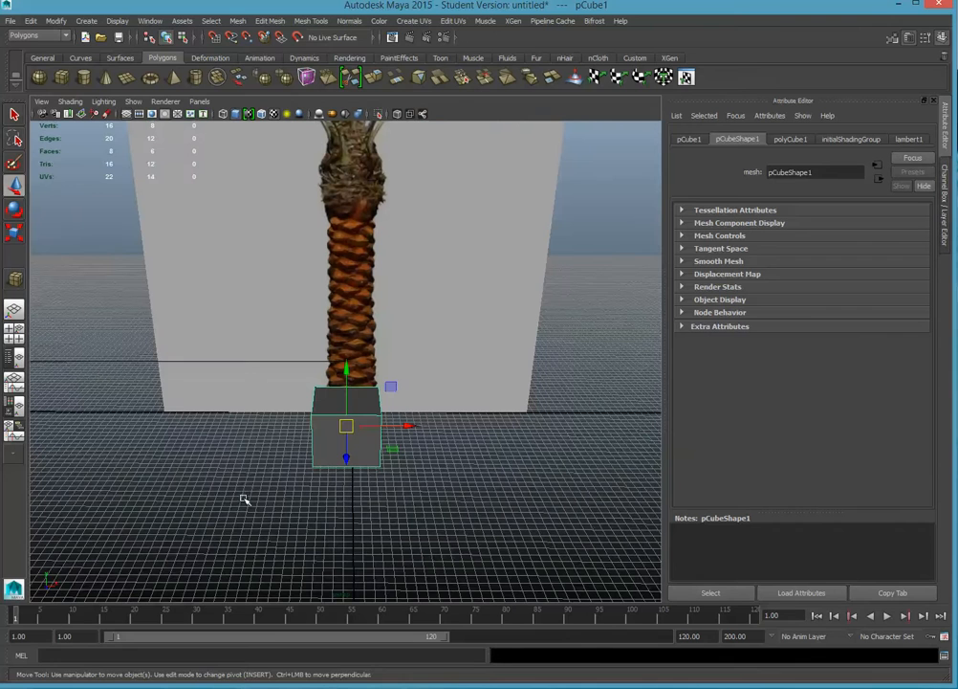
Assign a new Blinn material to the cube, with a pure blue color and about half transparency
{"action": "right_click_drag", "start_coordinate": [330, 401], "coordinate": [408, 668]}
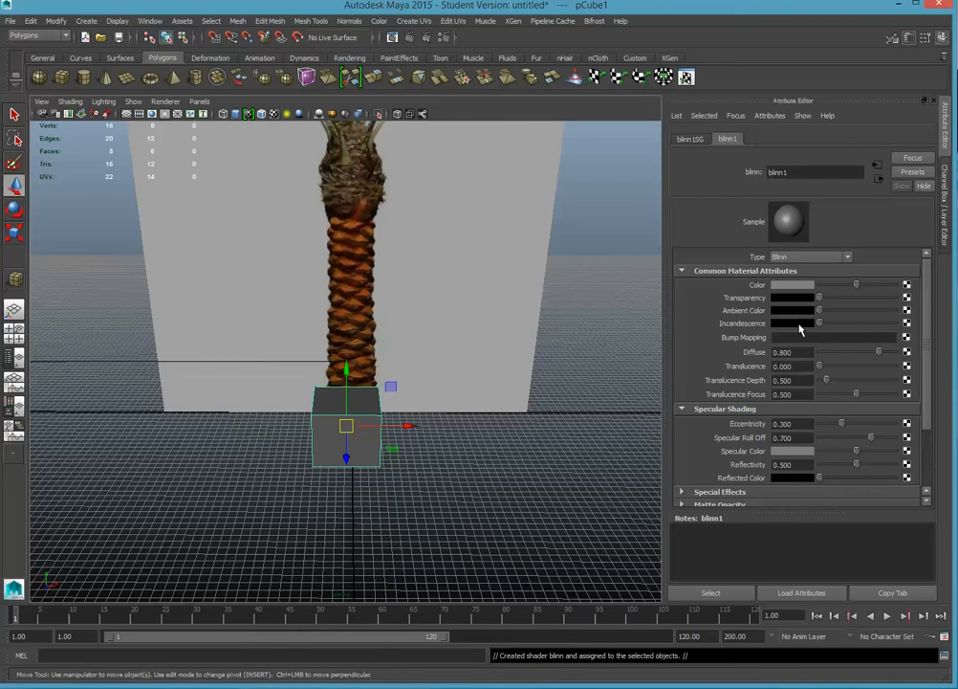
{"action": "left_click", "coordinate": [801, 285]}
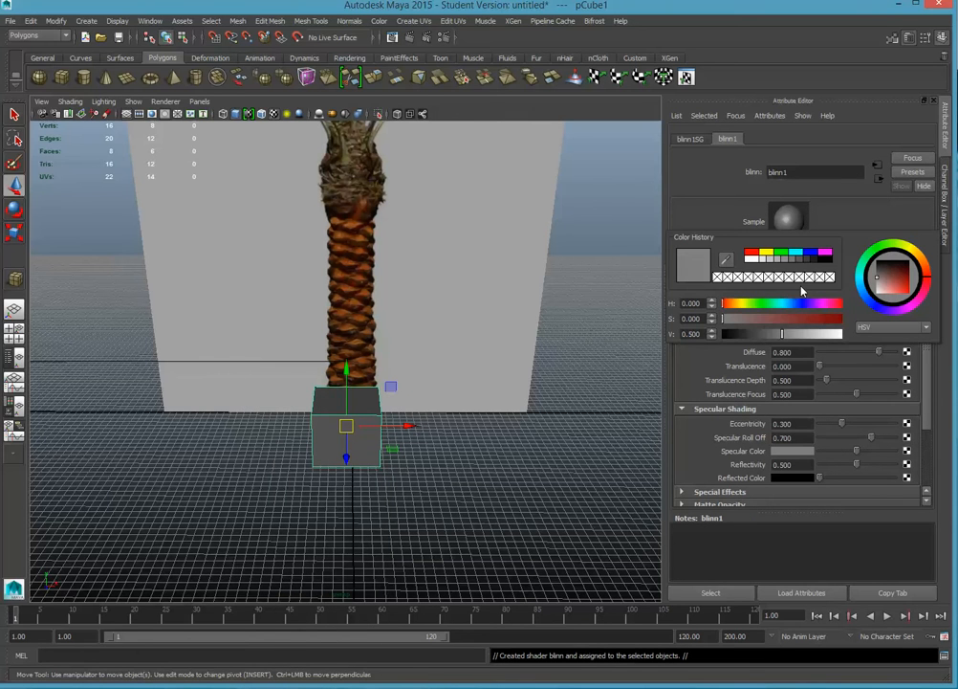
{"action": "left_click", "coordinate": [812, 252]}
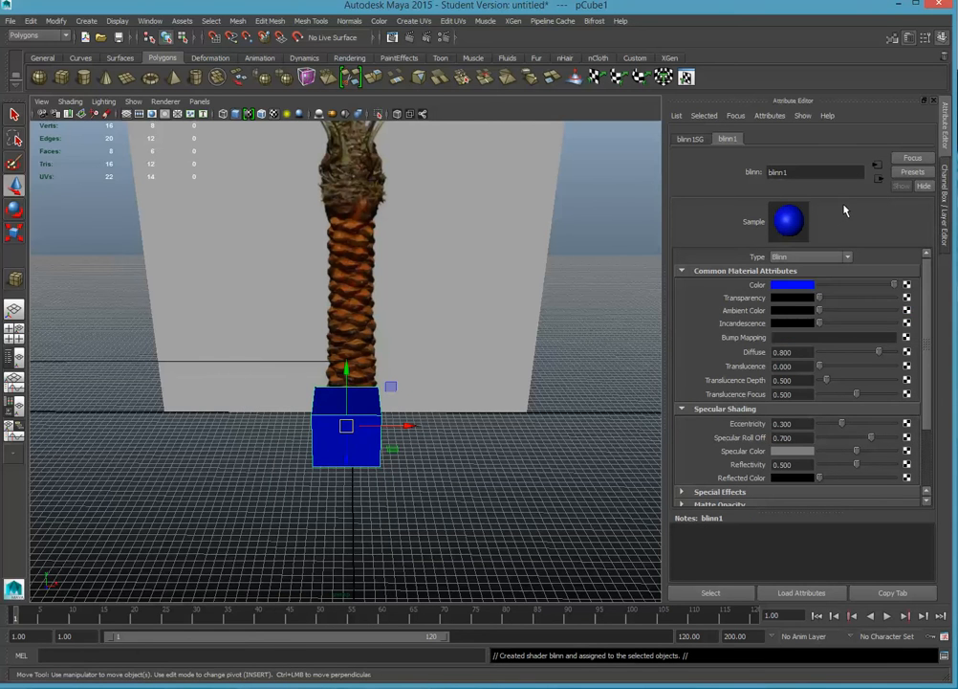
{"action": "left_click_drag", "start_coordinate": [820, 303], "coordinate": [860, 305]}
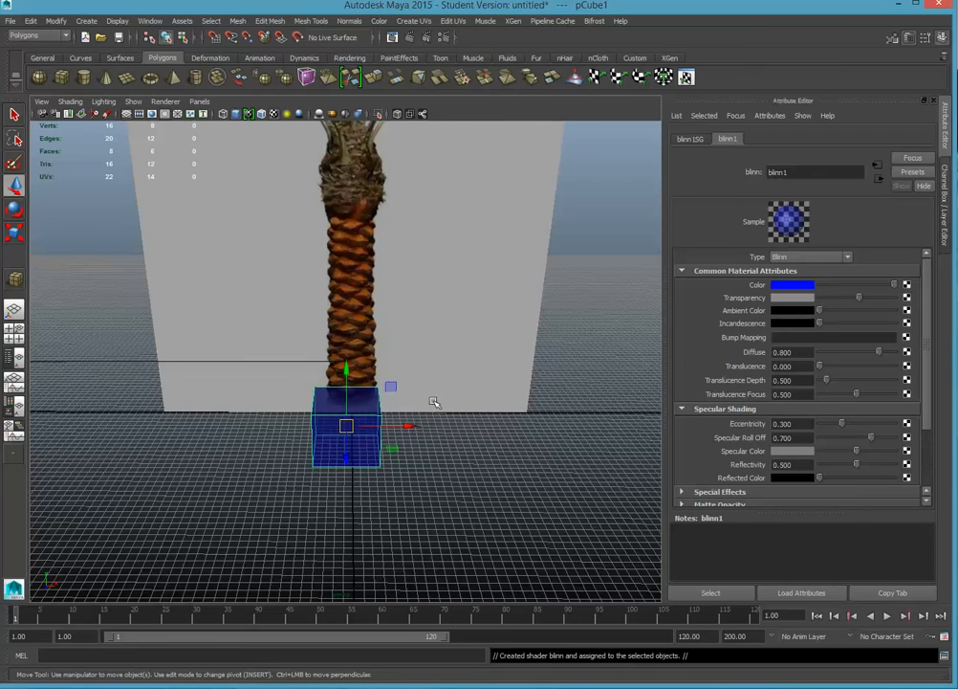
{"action": "mouse_move", "coordinate": [434, 400]}
{"action": "left_mouse_down", "text": "alt"}
{"action": "mouse_move", "coordinate": [385, 407]}
{"action": "mouse_move", "coordinate": [382, 383]}
{"action": "mouse_move", "coordinate": [318, 402]}
{"action": "mouse_move", "coordinate": [421, 397]}
{"action": "left_mouse_up", "text": "alt"}
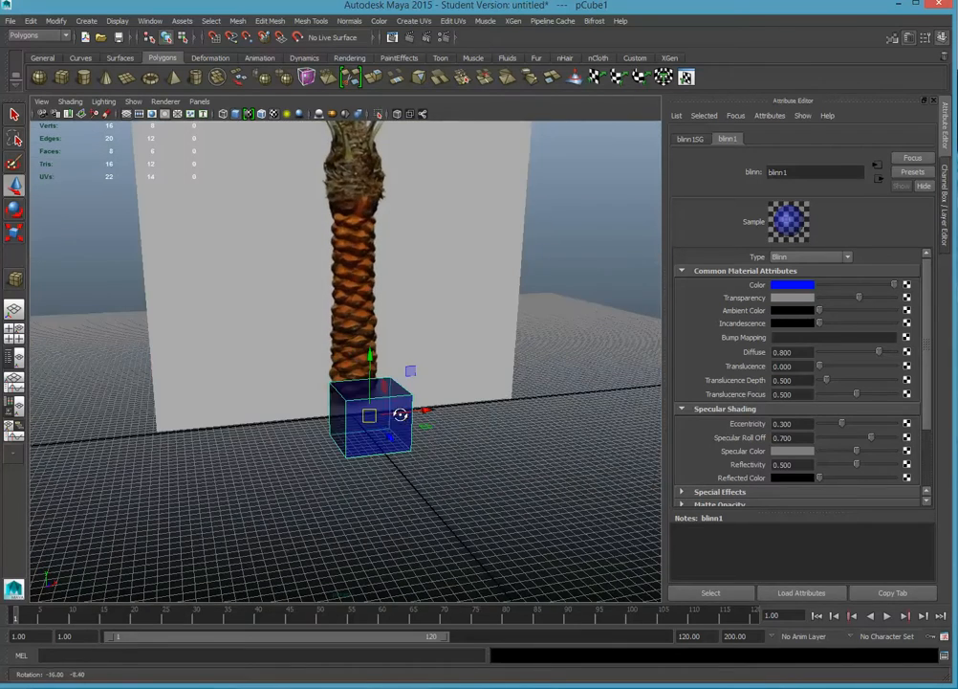
In the front view, move the cube's top corner vertices on both sides inward to match the trunk's width
{"action": "key", "text": "space"}
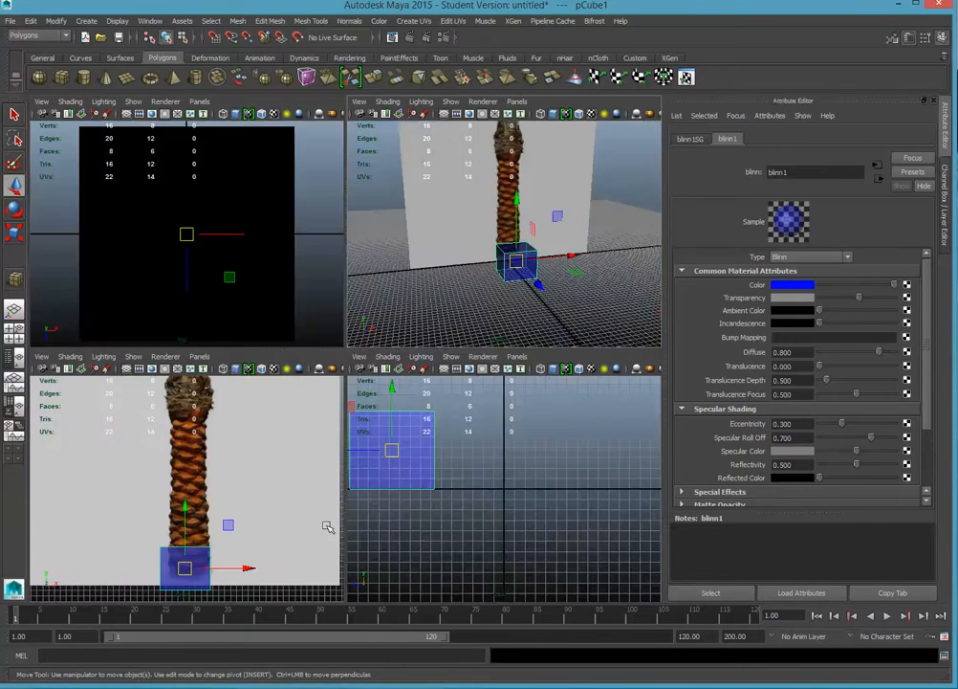
{"action": "key", "text": "space"}
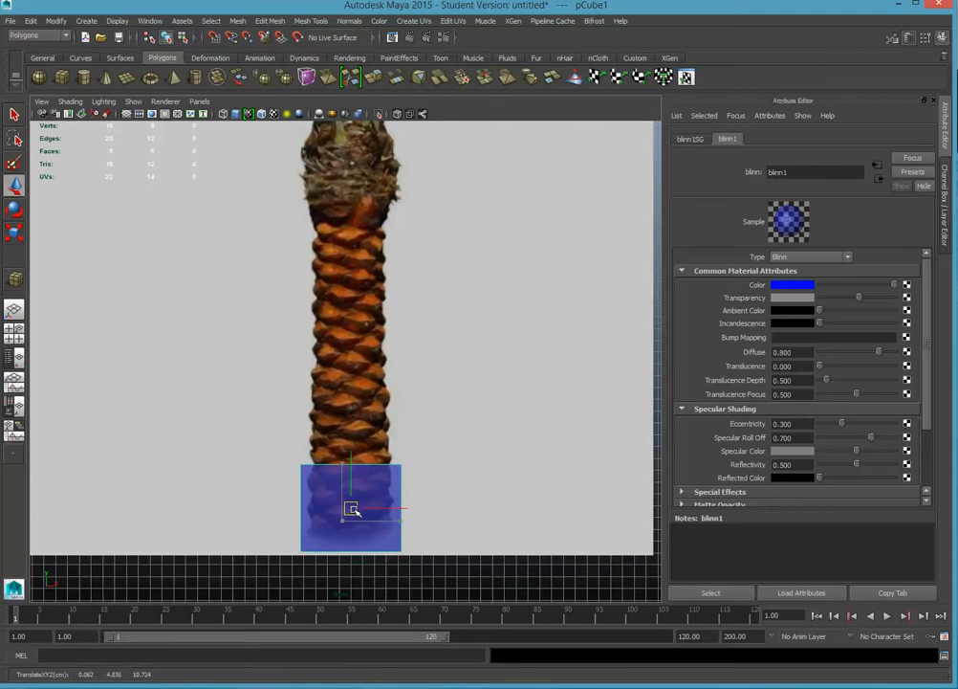
{"action": "scroll", "coordinate": [354, 504], "scroll_direction": "up", "scroll_amount": 3}
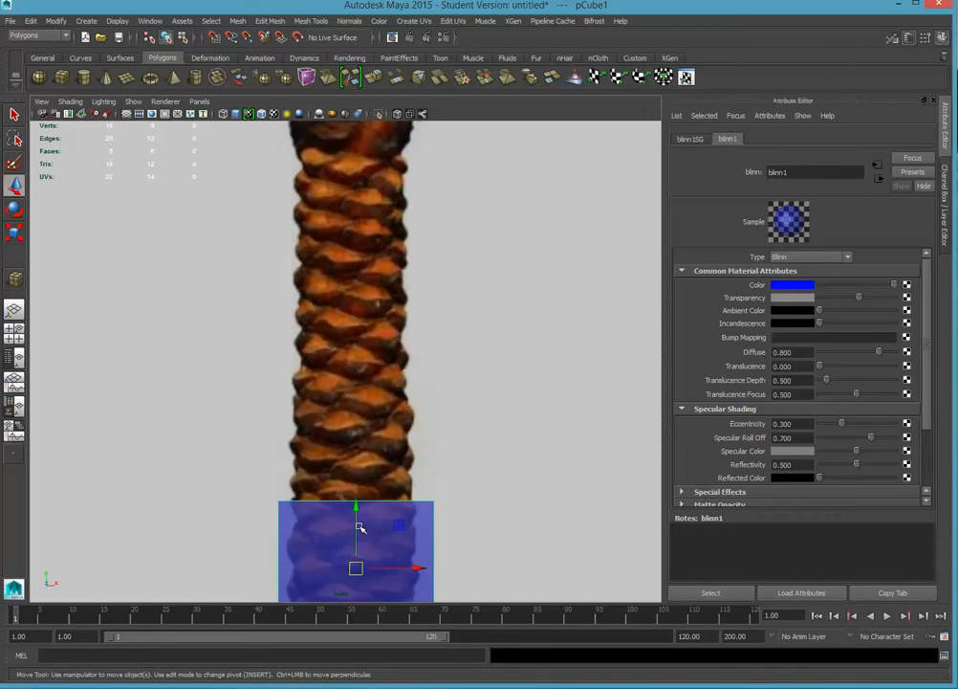
{"action": "key", "text": "f"}
{"action": "scroll", "coordinate": [360, 526], "scroll_direction": "down", "scroll_amount": 4}
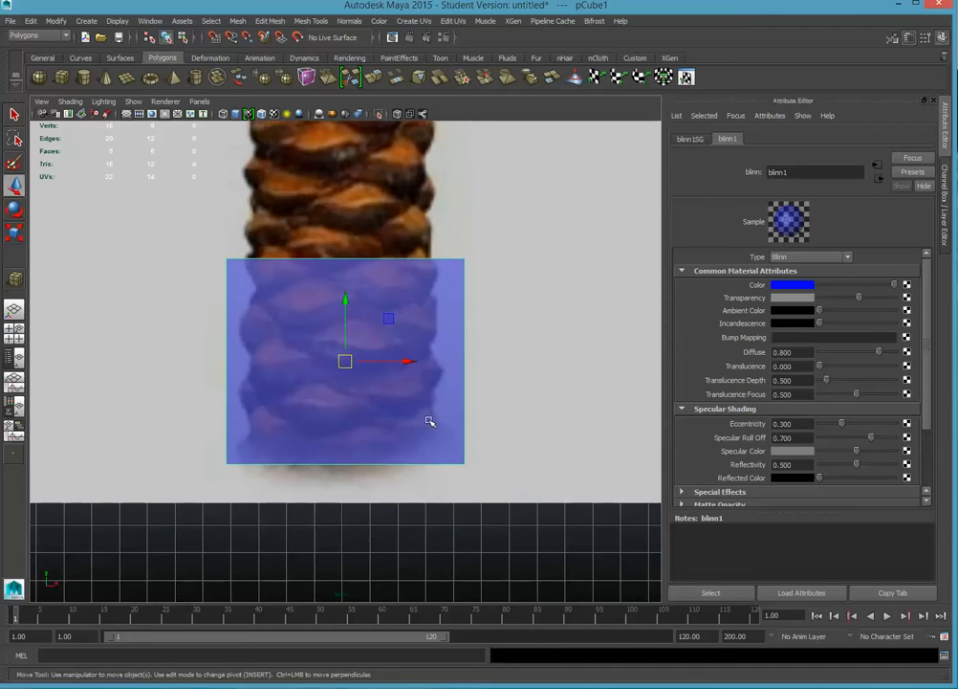
{"action": "right_click", "coordinate": [275, 315]}
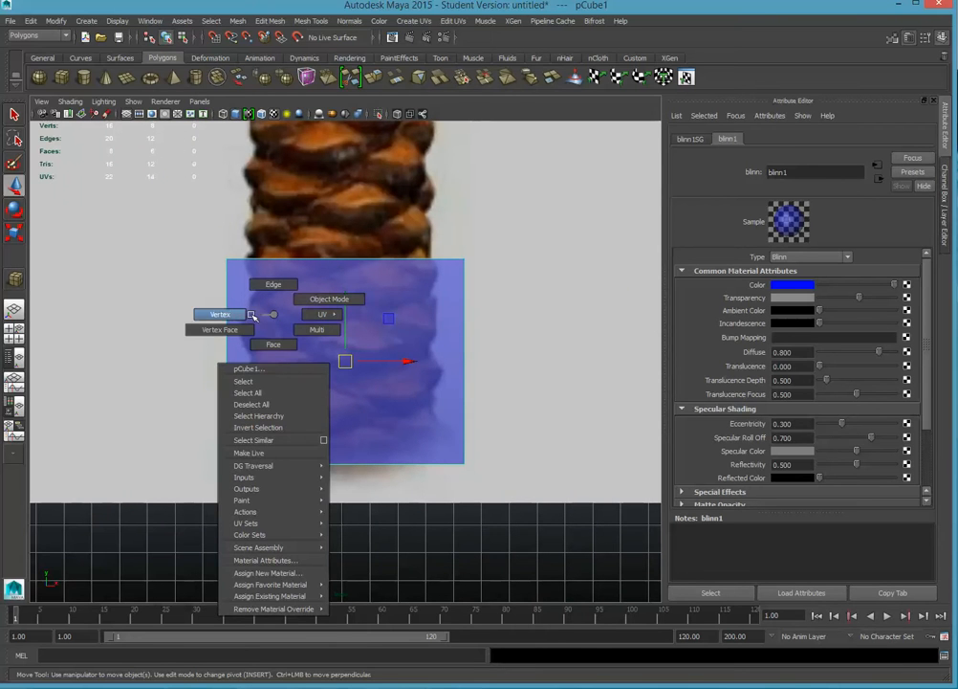
{"action": "left_click", "coordinate": [223, 315]}
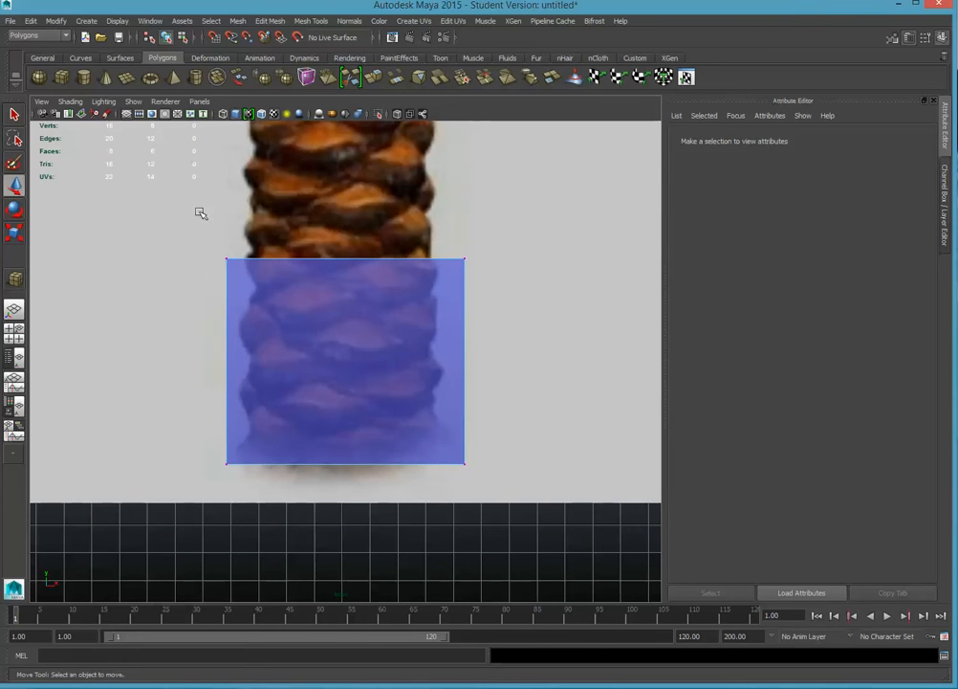
{"action": "left_click_drag", "start_coordinate": [200, 212], "coordinate": [264, 350]}
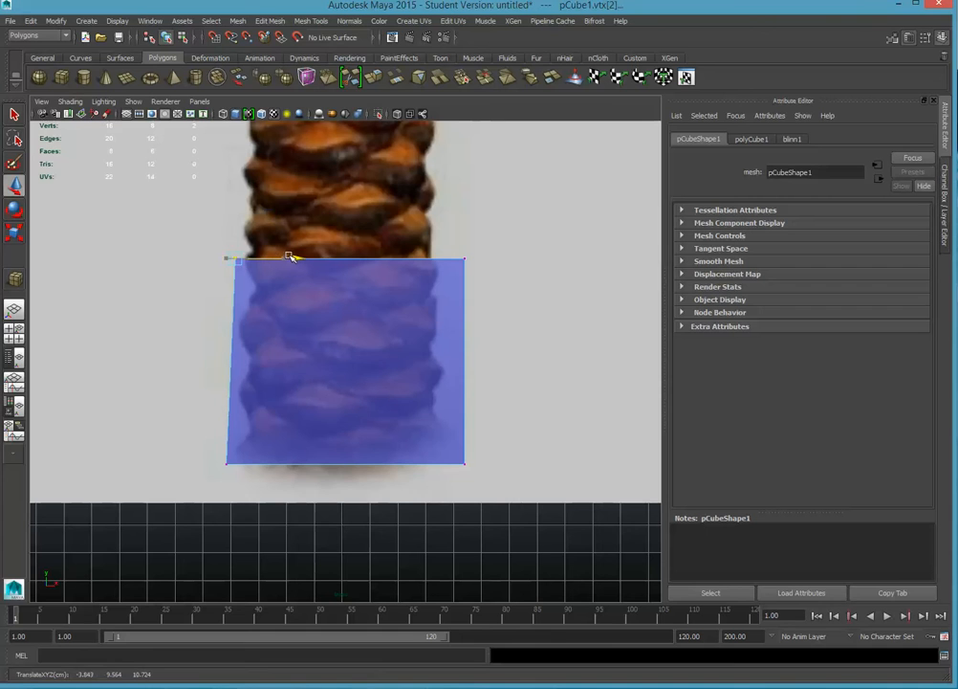
{"action": "left_click_drag", "start_coordinate": [276, 259], "coordinate": [316, 253]}
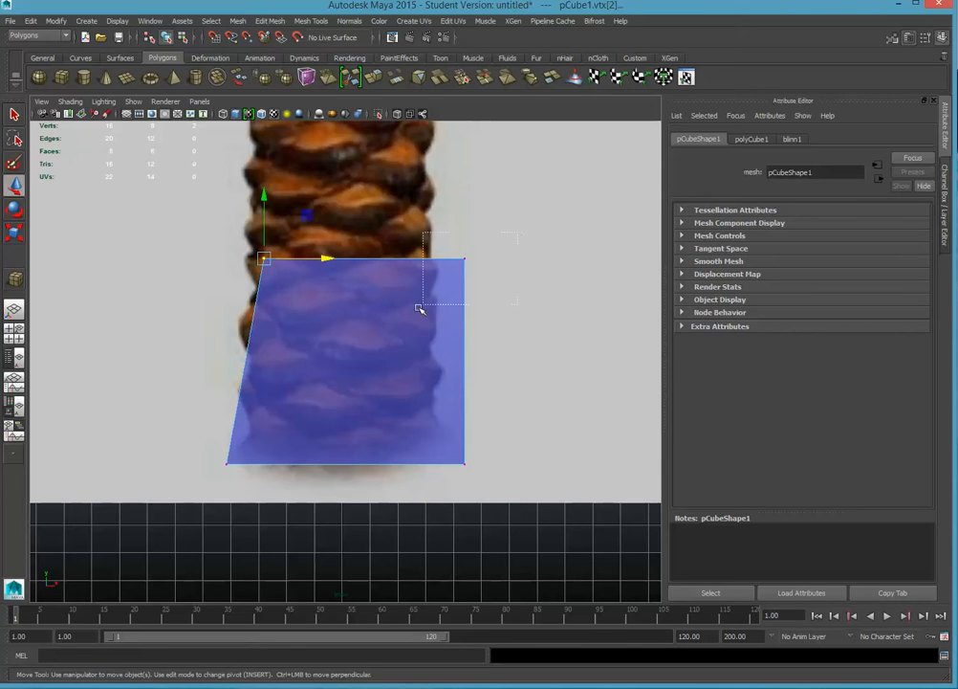
{"action": "left_click", "coordinate": [465, 259]}
{"action": "left_click_drag", "start_coordinate": [503, 258], "coordinate": [467, 259]}
Lower the cube's top vertices to form a low slab, and scale its bottom vertices inward to fit the trunk's base
{"action": "left_click_drag", "start_coordinate": [199, 212], "coordinate": [487, 329]}
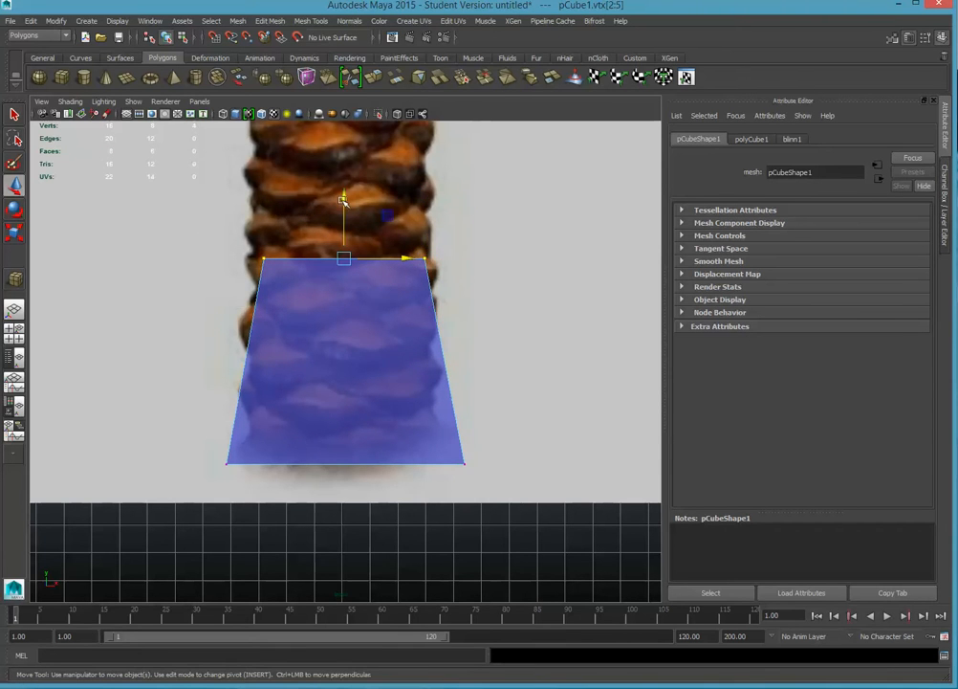
{"action": "left_click_drag", "start_coordinate": [344, 198], "coordinate": [342, 346]}
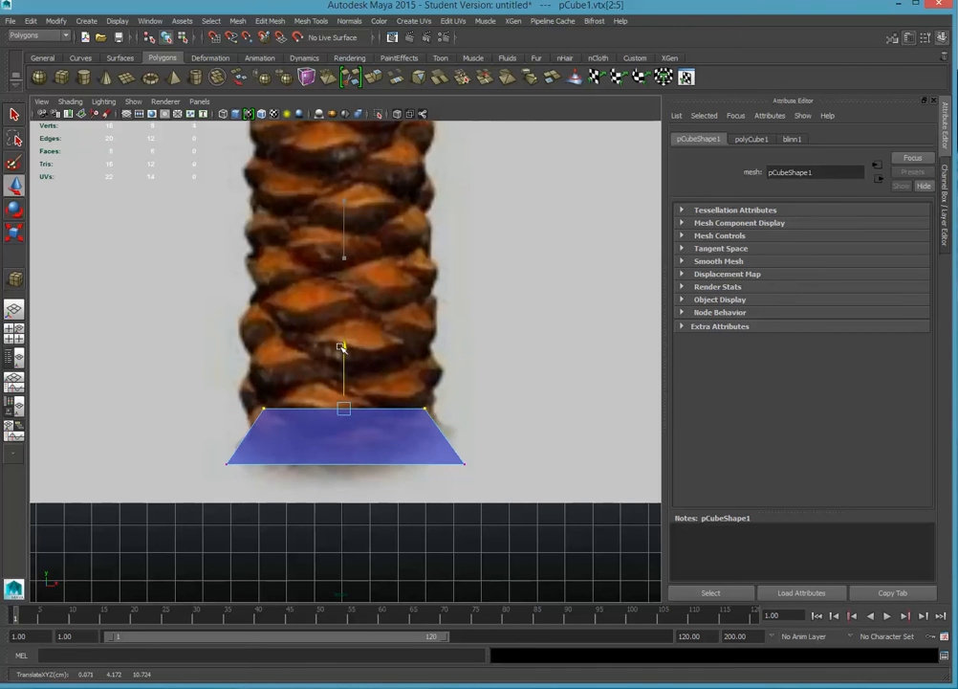
{"action": "mouse_move", "coordinate": [149, 446]}
{"action": "left_mouse_down"}
{"action": "mouse_move", "coordinate": [325, 488]}
{"action": "mouse_move", "coordinate": [488, 501]}
{"action": "mouse_move", "coordinate": [495, 493]}
{"action": "left_mouse_up"}
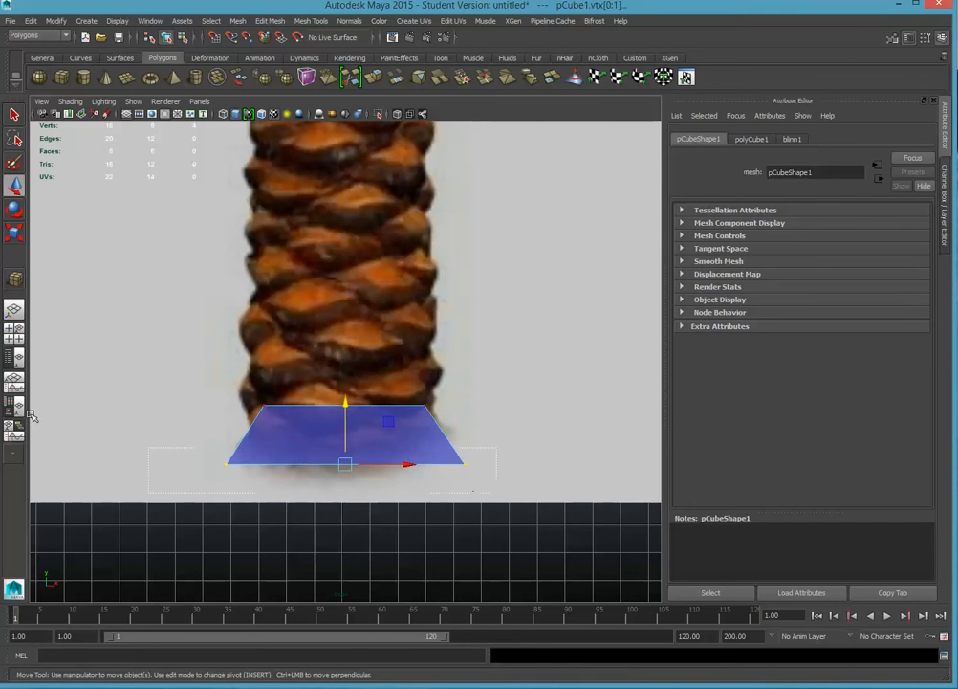
{"action": "key", "text": "r"}
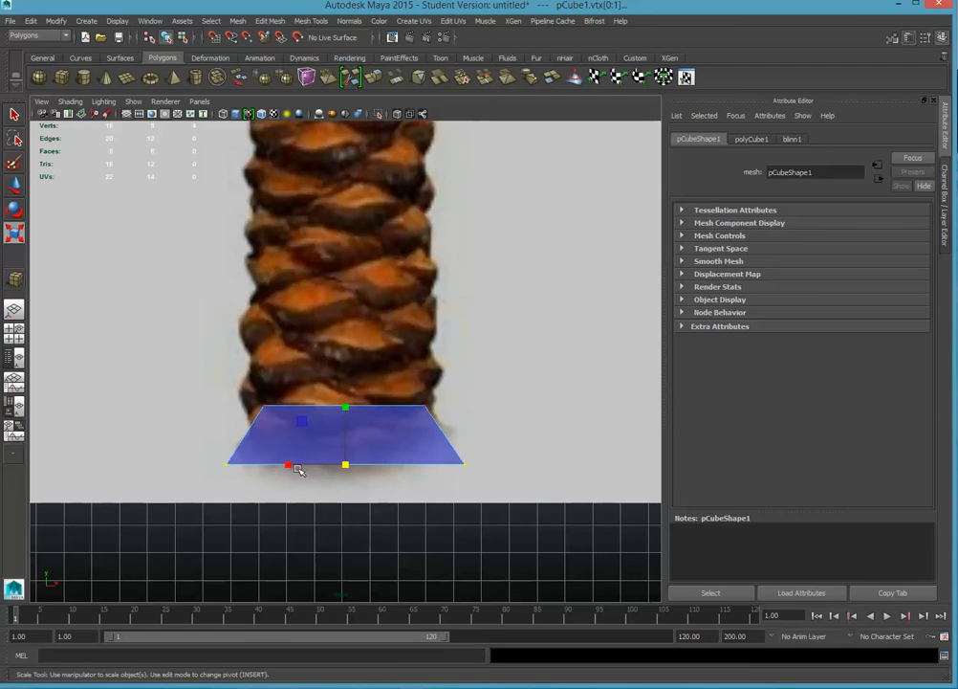
{"action": "mouse_move", "coordinate": [297, 466]}
{"action": "left_mouse_down"}
{"action": "mouse_move", "coordinate": [284, 463]}
{"action": "mouse_move", "coordinate": [308, 462]}
{"action": "mouse_move", "coordinate": [292, 464]}
{"action": "left_mouse_up"}
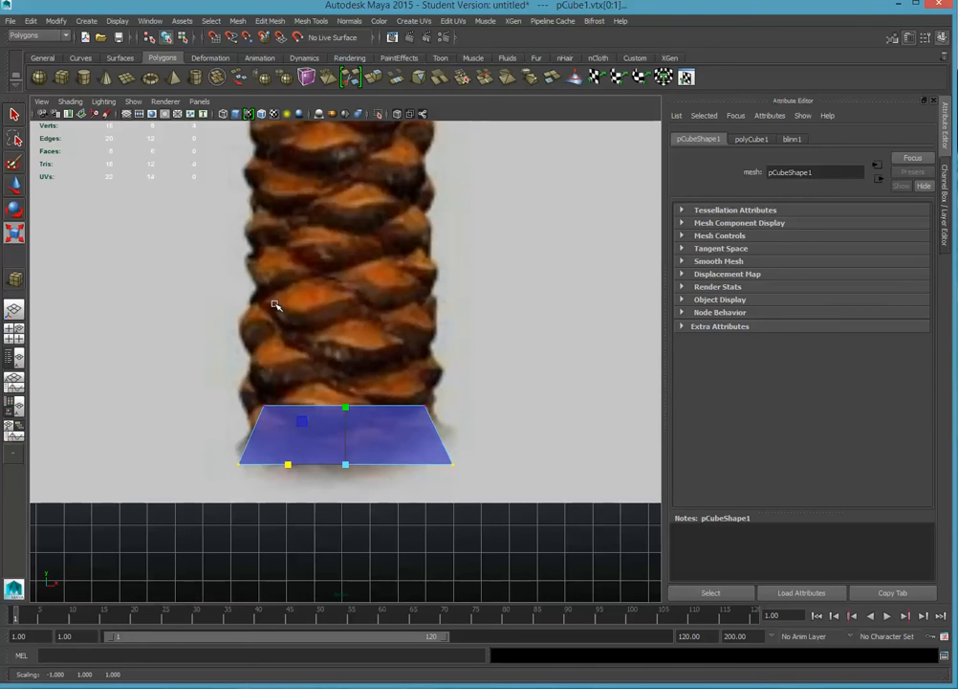
{"action": "key", "text": "space"}
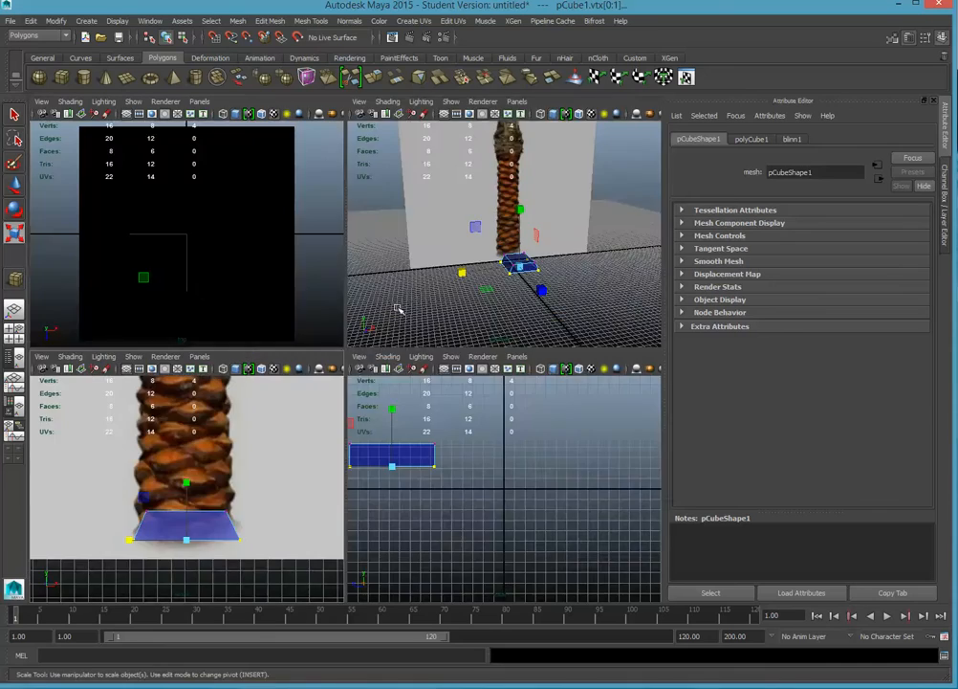
{"action": "key", "text": "space"}
{"action": "left_click_drag", "start_coordinate": [373, 334], "coordinate": [422, 391], "text": "alt"}
{"action": "right_click", "coordinate": [435, 394]}
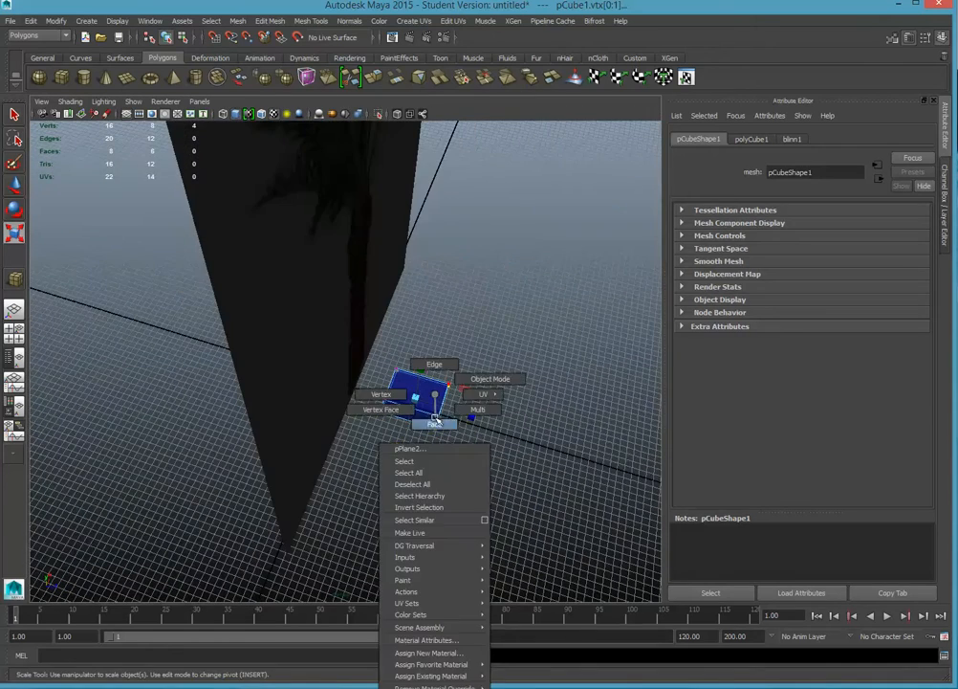
{"action": "left_click", "coordinate": [434, 424]}
{"action": "left_click", "coordinate": [437, 399]}
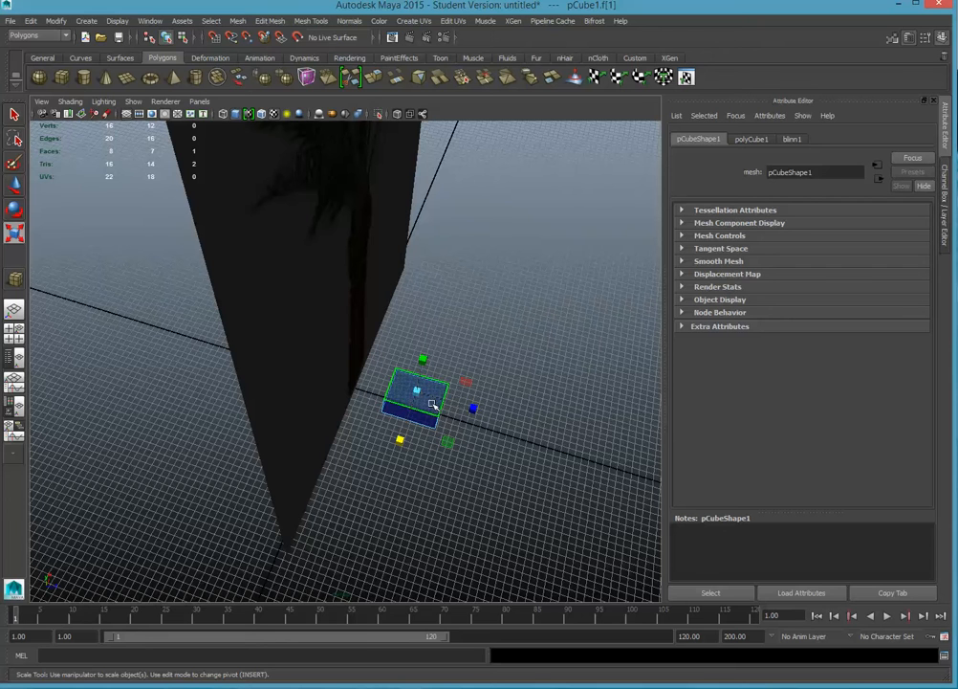
{"action": "right_click_drag", "start_coordinate": [432, 404], "coordinate": [462, 390]}
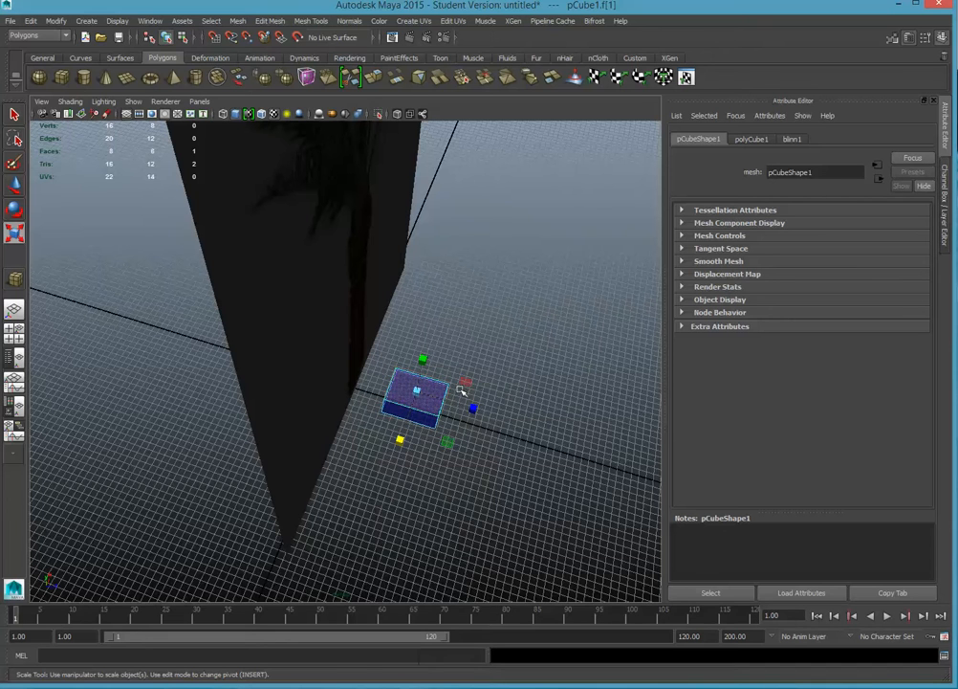
Select the whole slab as an object and scale it slightly smaller along its Z depth
{"action": "left_click", "coordinate": [520, 378]}
{"action": "left_click", "coordinate": [410, 398]}
{"action": "left_click_drag", "start_coordinate": [475, 404], "coordinate": [463, 403]}
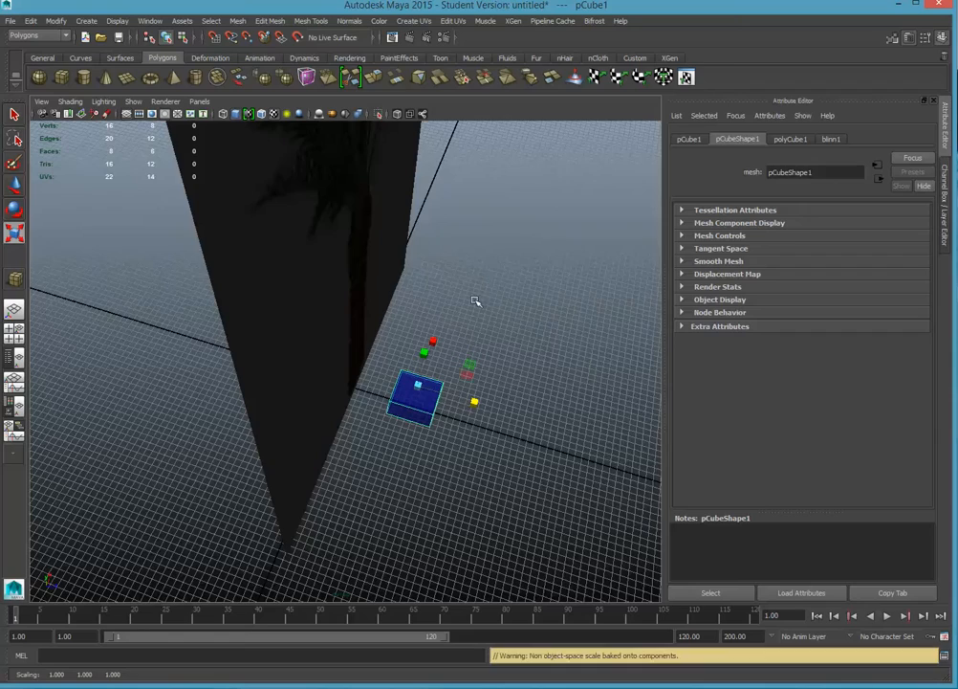
Insert a vertical edge loop through the middle of the slab, working in the front view
{"action": "left_click_drag", "start_coordinate": [521, 271], "coordinate": [403, 230], "text": "alt"}
{"action": "key", "text": "space"}
{"action": "key", "text": "space"}
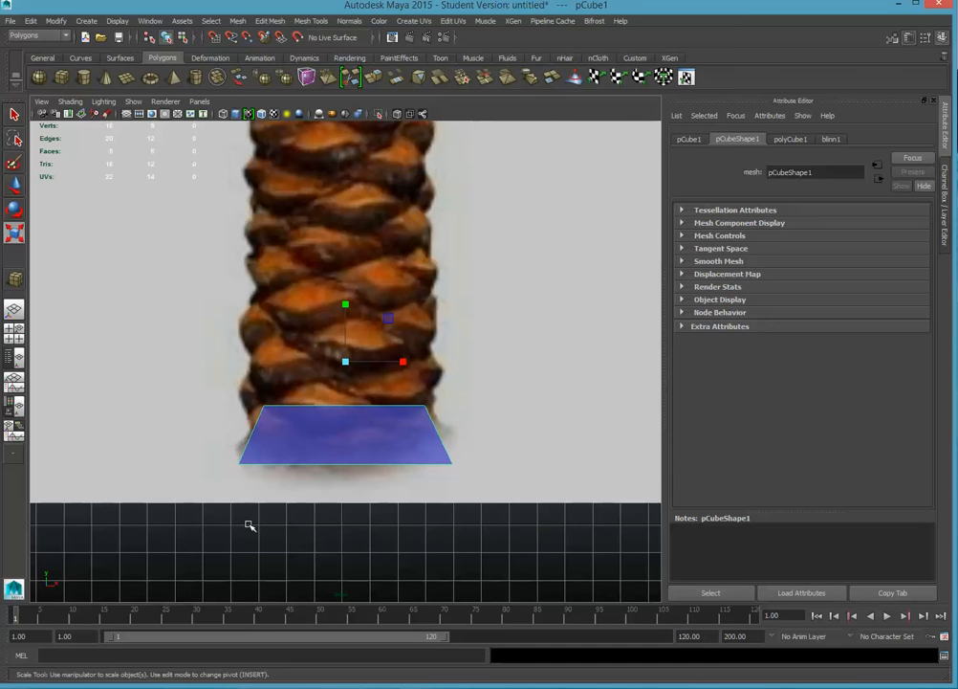
{"action": "left_click", "coordinate": [312, 21]}
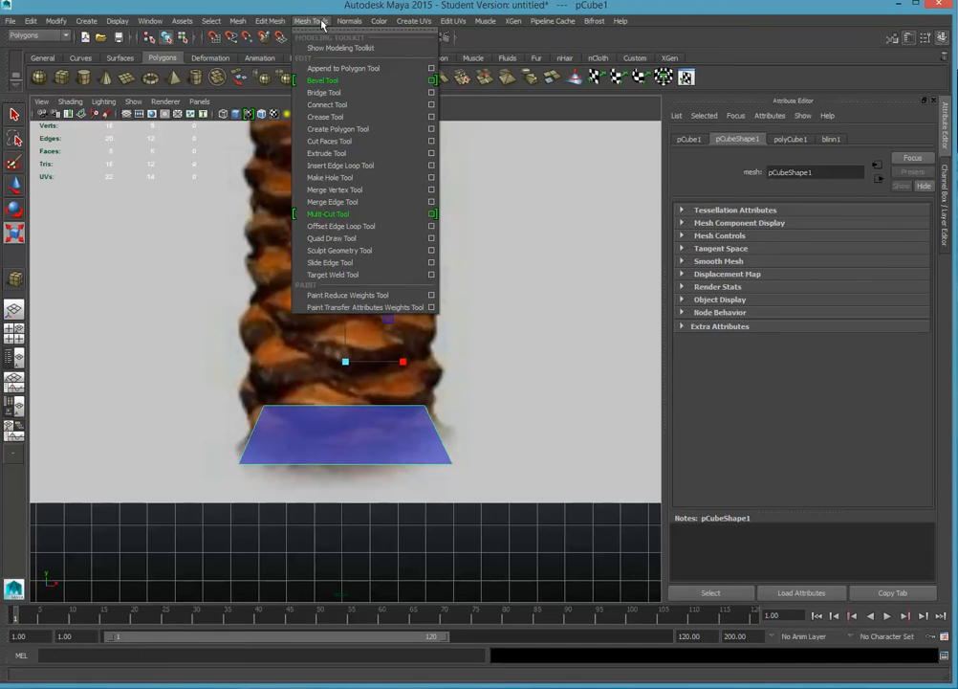
{"action": "left_click", "coordinate": [346, 166]}
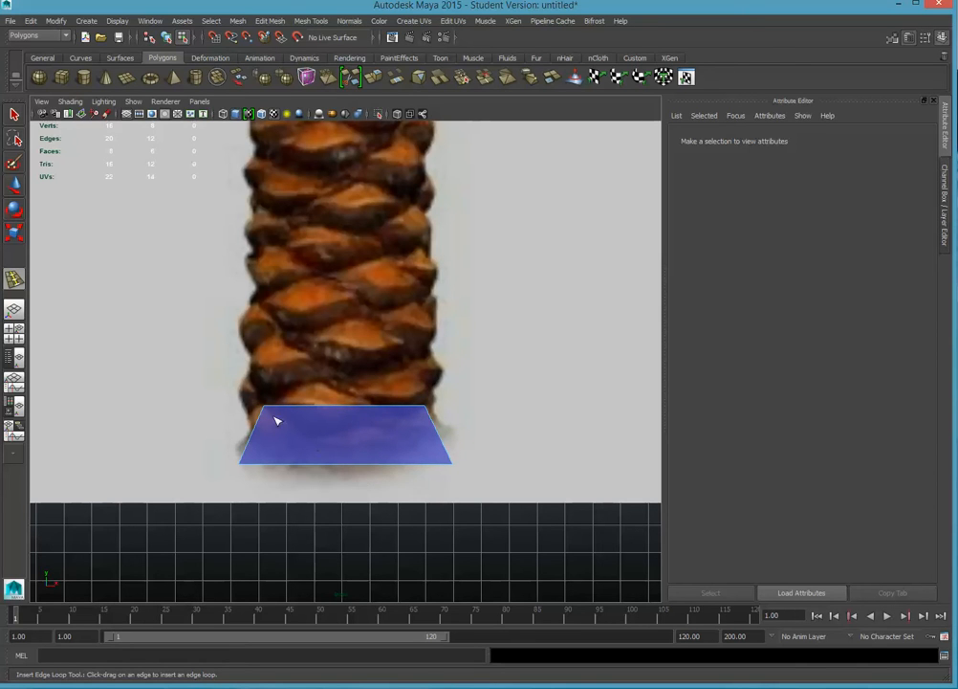
{"action": "left_click", "coordinate": [345, 411]}
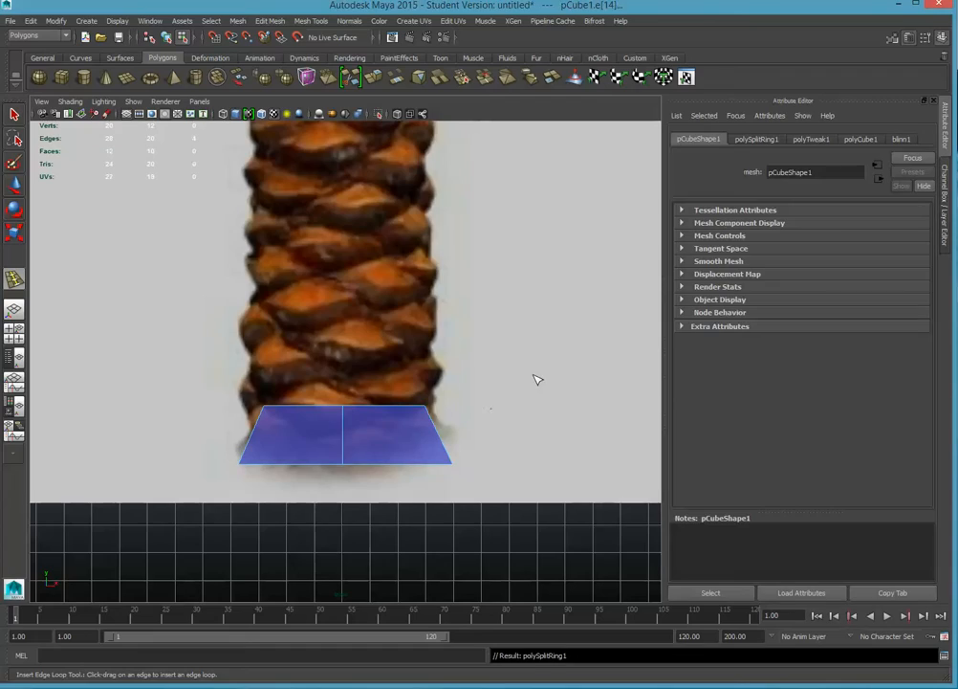
In the perspective view, insert a second edge loop through the slab's middle, crossing the existing loop
{"action": "key", "text": "space"}
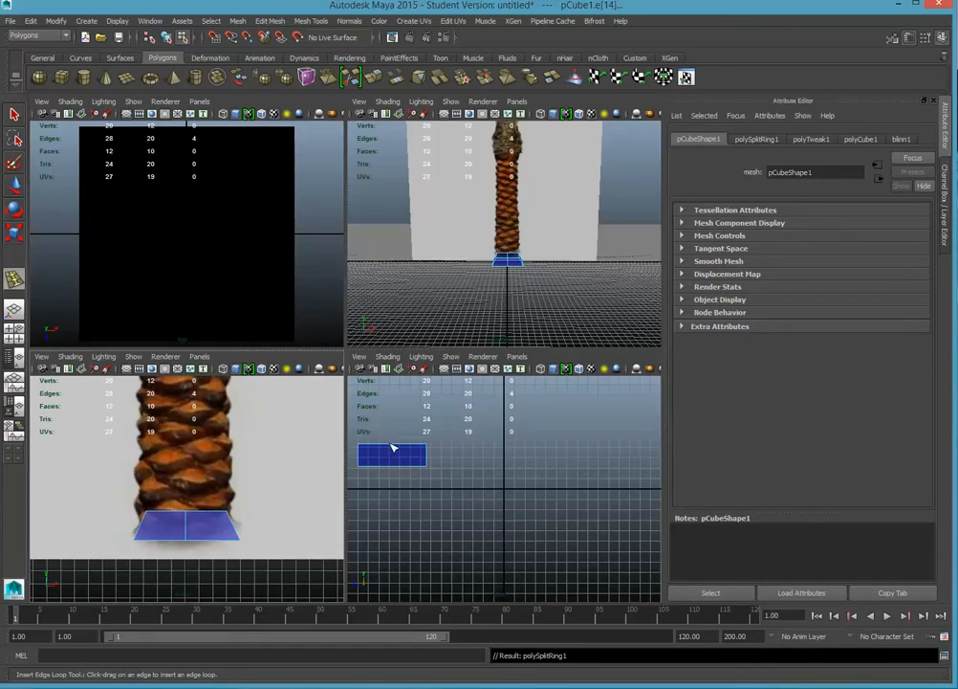
{"action": "key", "text": "space"}
{"action": "left_click_drag", "start_coordinate": [316, 393], "coordinate": [422, 415], "text": "alt"}
{"action": "scroll", "coordinate": [422, 415], "scroll_direction": "up", "scroll_amount": 6}
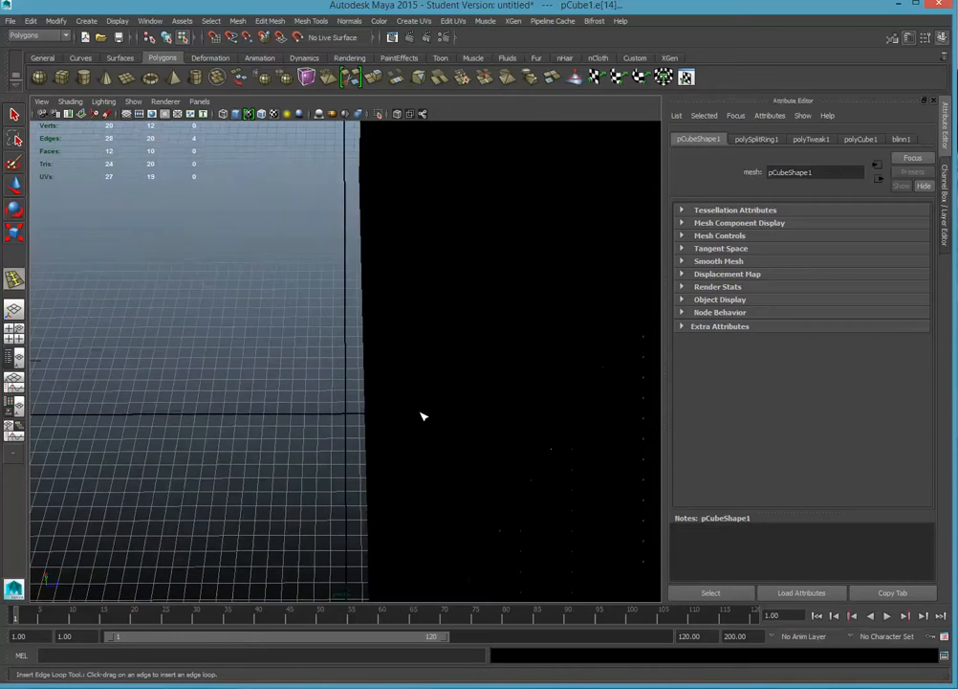
{"action": "left_click_drag", "start_coordinate": [478, 398], "coordinate": [365, 393], "text": "alt"}
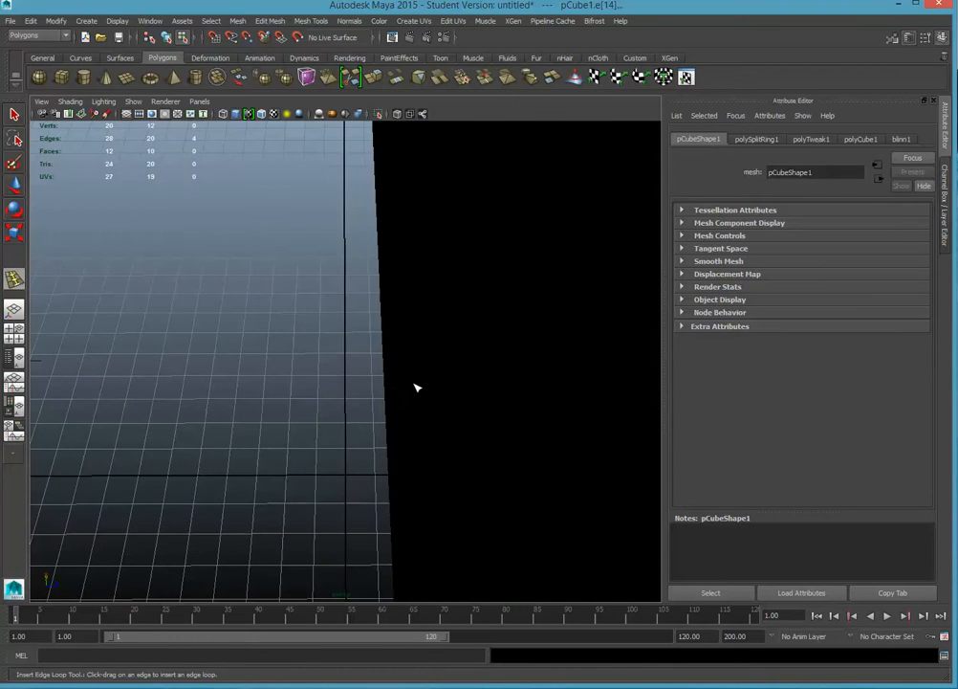
{"action": "middle_click_drag", "start_coordinate": [415, 386], "coordinate": [64, 354], "text": "alt"}
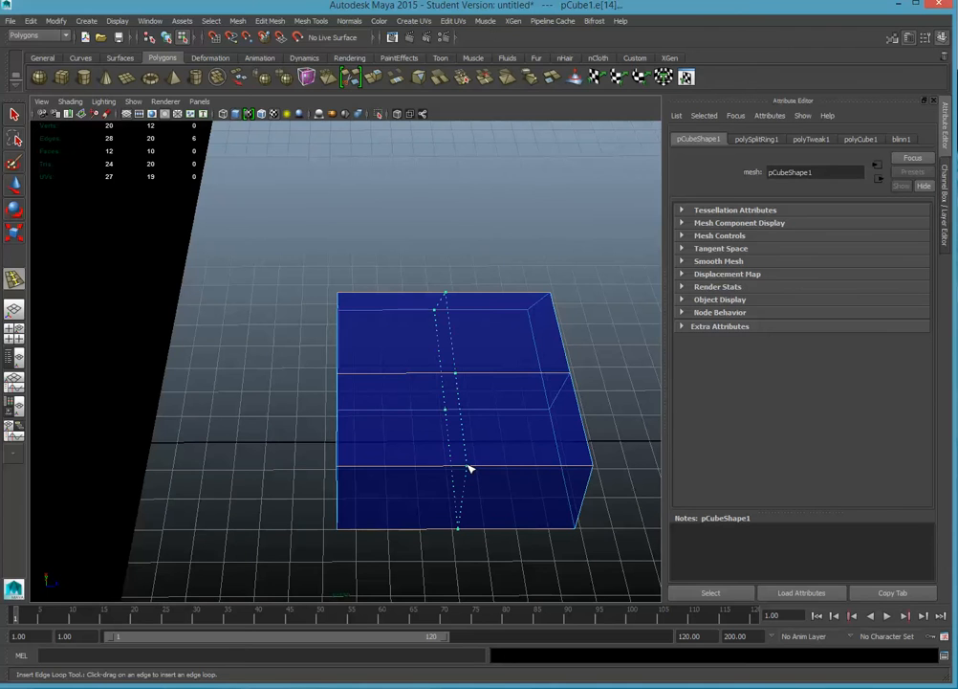
{"action": "left_click_drag", "start_coordinate": [469, 469], "coordinate": [388, 462]}
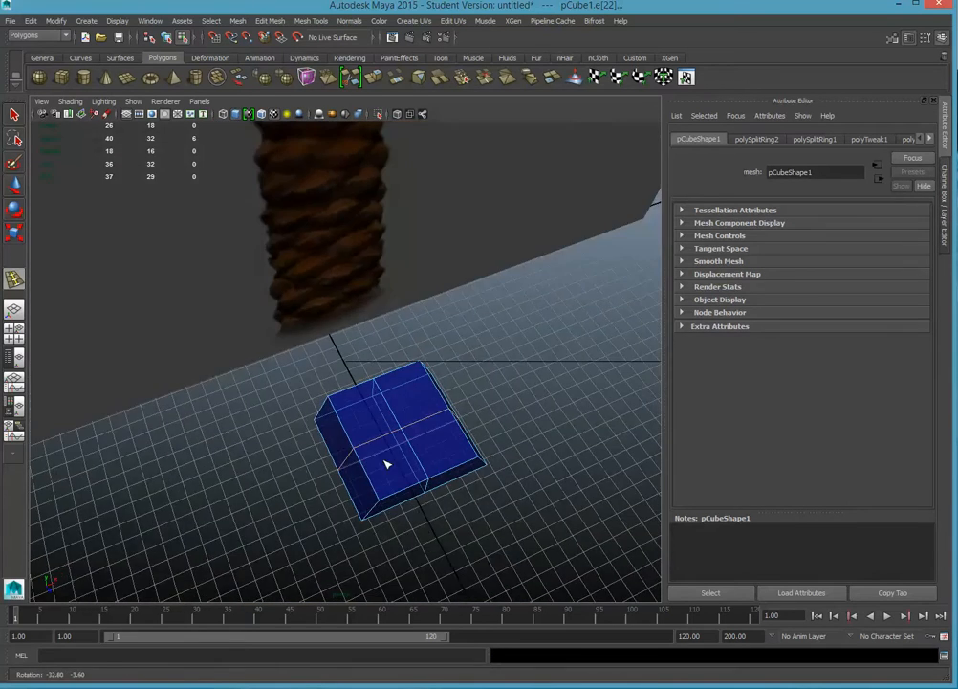
Select the slab's two middle edge loops in turn and scale each outward to round the slab into an octagon
{"action": "key", "text": "e"}
{"action": "left_click", "coordinate": [14, 187]}
{"action": "right_click_drag", "start_coordinate": [348, 399], "coordinate": [348, 372]}
{"action": "left_click_drag", "start_coordinate": [310, 443], "coordinate": [361, 380], "text": "alt"}
{"action": "left_click", "coordinate": [382, 453]}
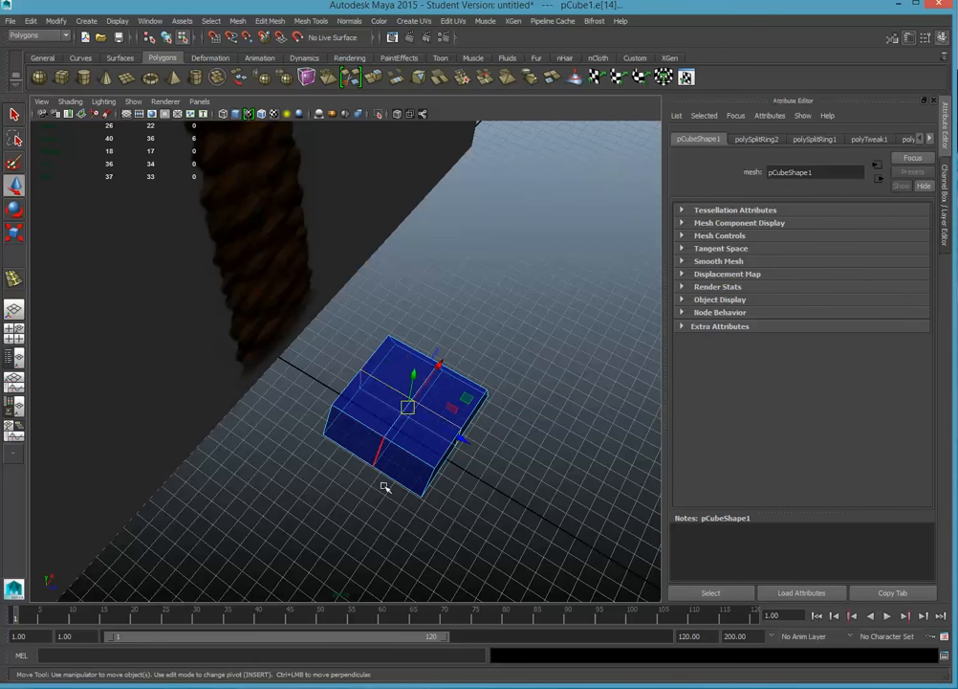
{"action": "left_click", "coordinate": [14, 233]}
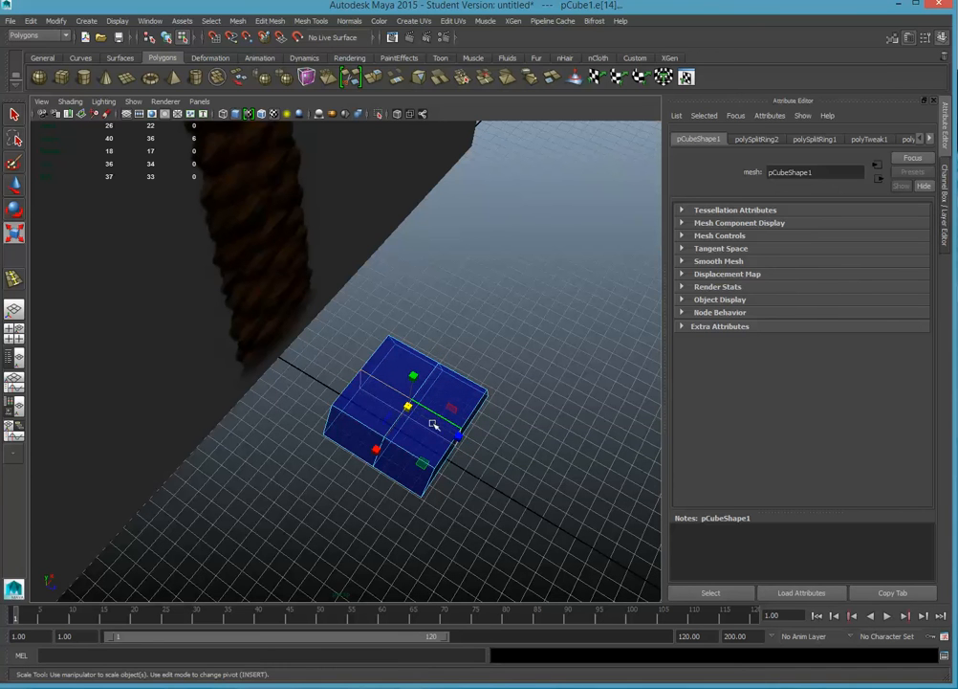
{"action": "left_click_drag", "start_coordinate": [417, 408], "coordinate": [437, 399]}
{"action": "double_click", "coordinate": [433, 375]}
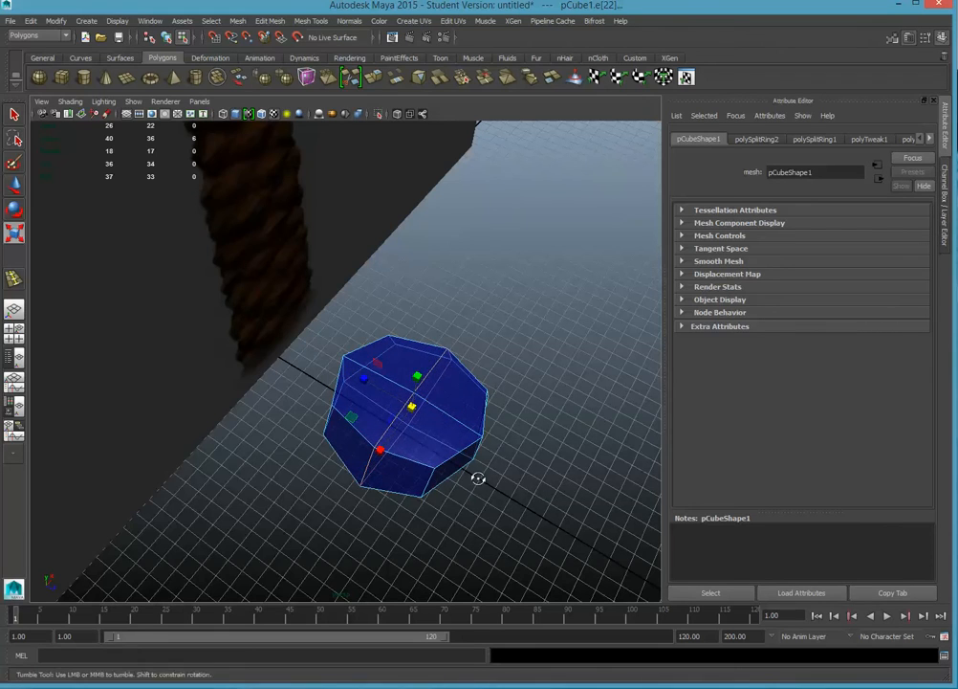
{"action": "left_click_drag", "start_coordinate": [477, 477], "coordinate": [218, 349], "text": "alt"}
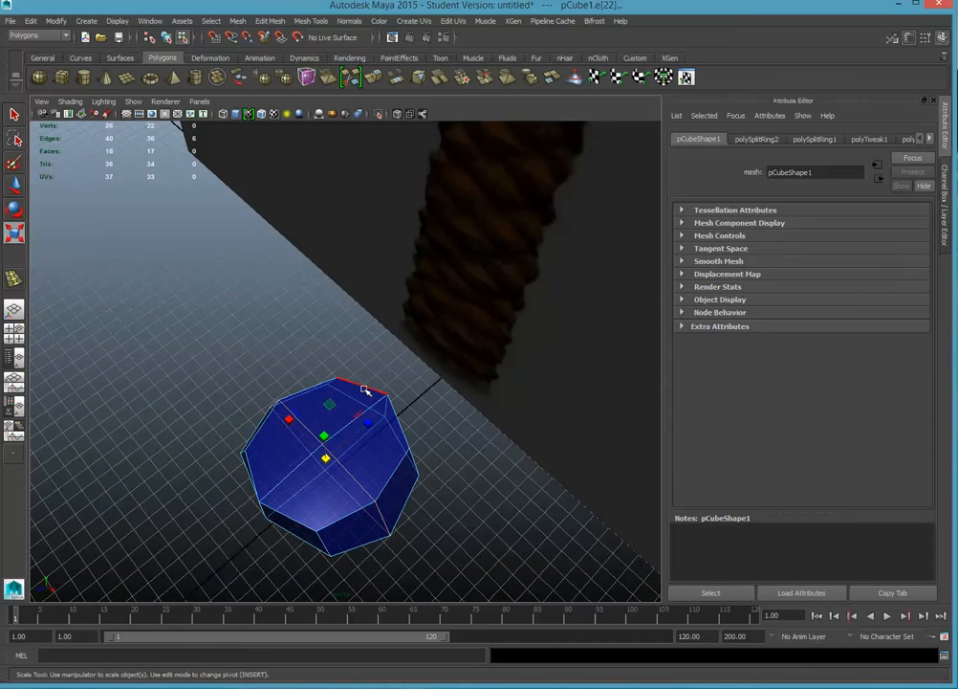
Undo the outward scaling of both middle edge loops
{"action": "key", "text": "ctrl+z"}
{"action": "key", "text": "ctrl+z"}
{"action": "key", "text": "ctrl+z"}
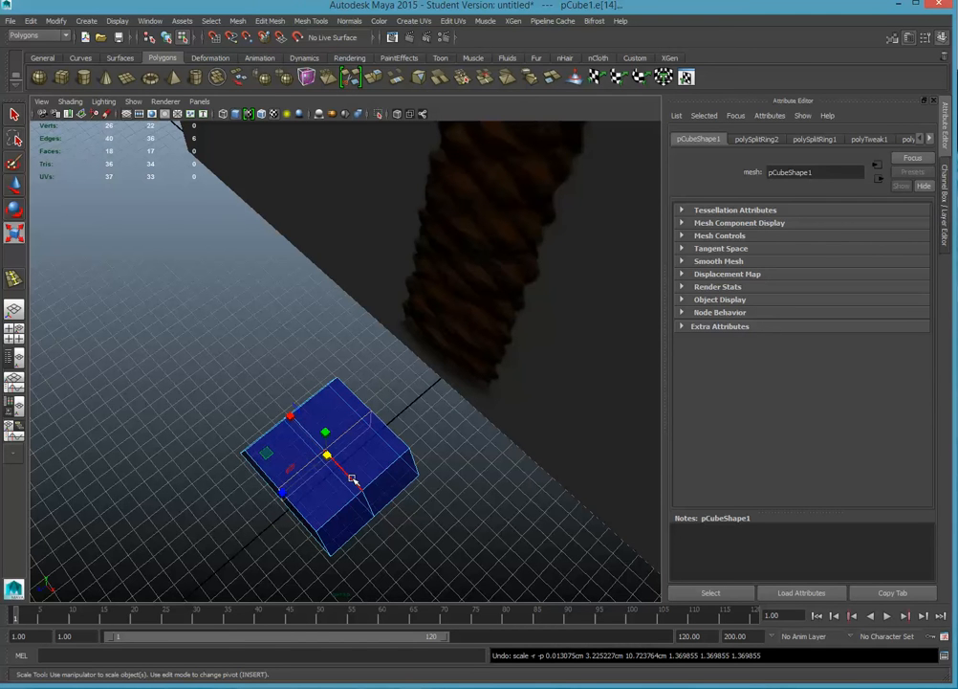
Try to select the edges outlining the slab's end face
{"action": "left_click_drag", "start_coordinate": [311, 439], "coordinate": [408, 450], "text": "alt"}
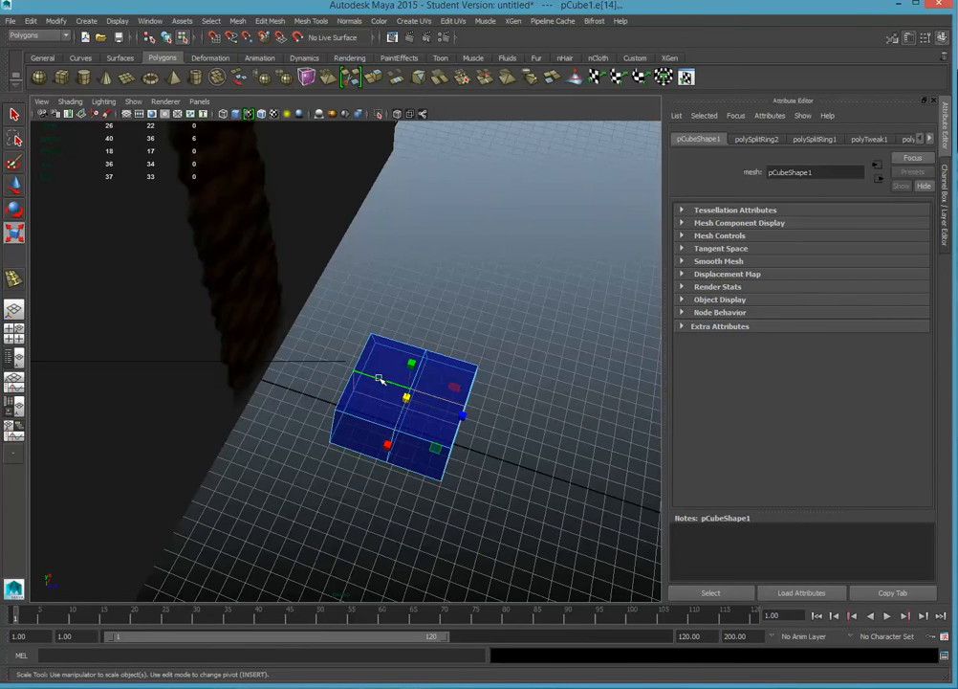
{"action": "left_click", "coordinate": [354, 422]}
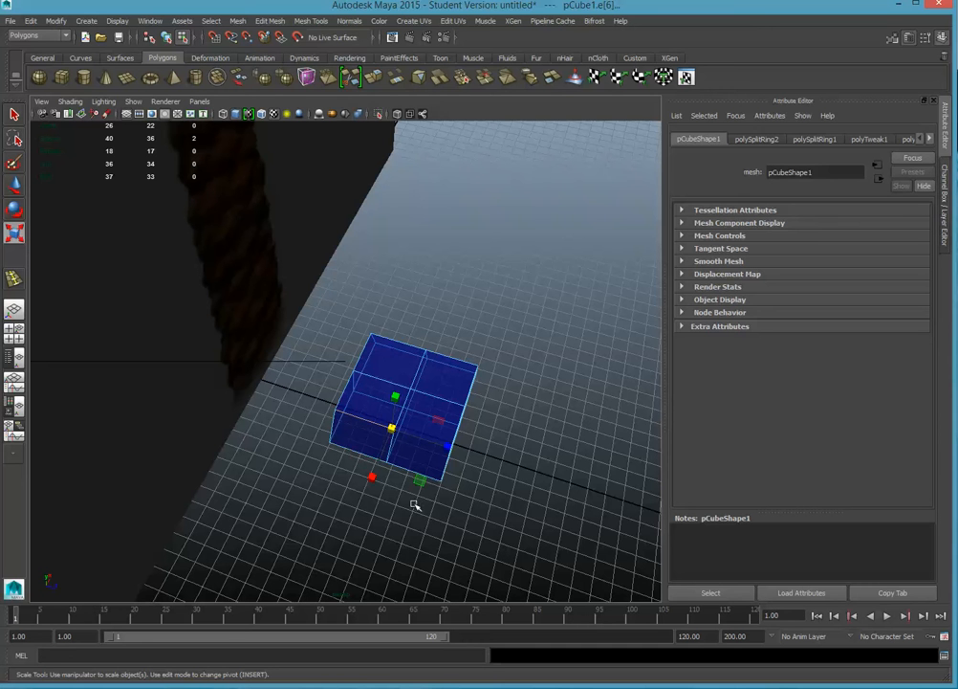
{"action": "left_click", "coordinate": [477, 500]}
{"action": "left_click", "coordinate": [440, 445]}
{"action": "left_click_drag", "start_coordinate": [450, 480], "coordinate": [535, 377], "text": "alt"}
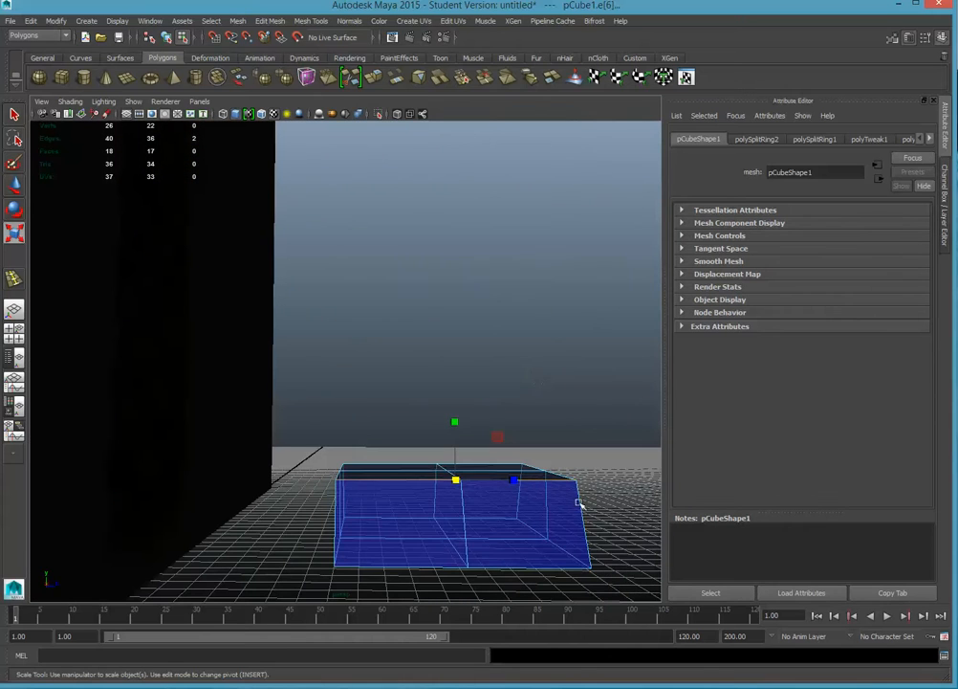
{"action": "left_click", "coordinate": [550, 566]}
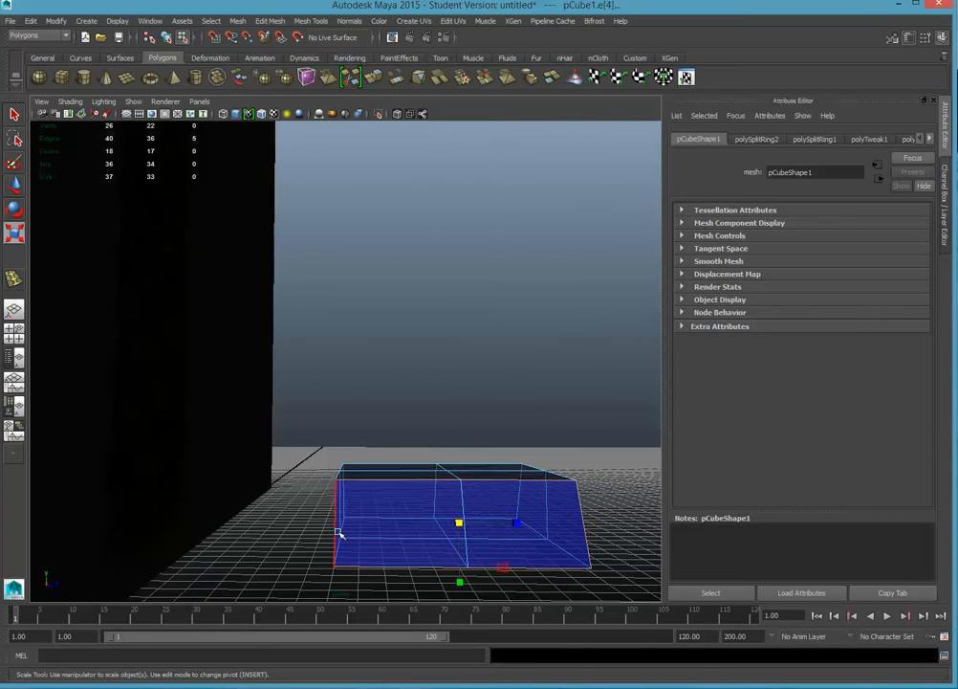
{"action": "left_click_drag", "start_coordinate": [439, 449], "coordinate": [524, 492], "text": "alt"}
{"action": "left_click", "coordinate": [460, 498]}
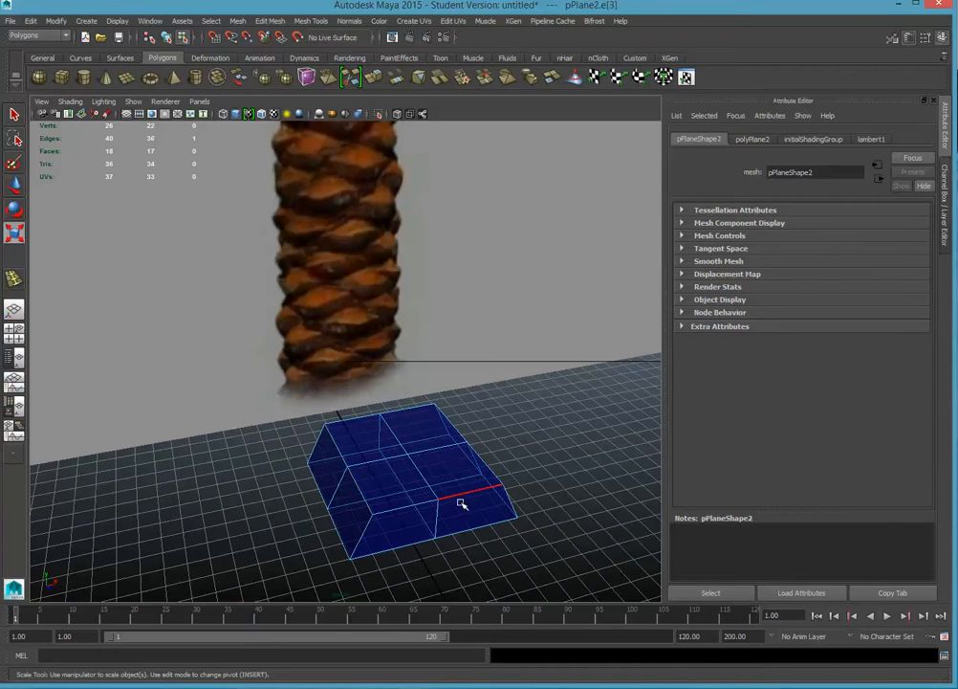
{"action": "double_click", "coordinate": [469, 493]}
{"action": "left_click", "coordinate": [517, 541]}
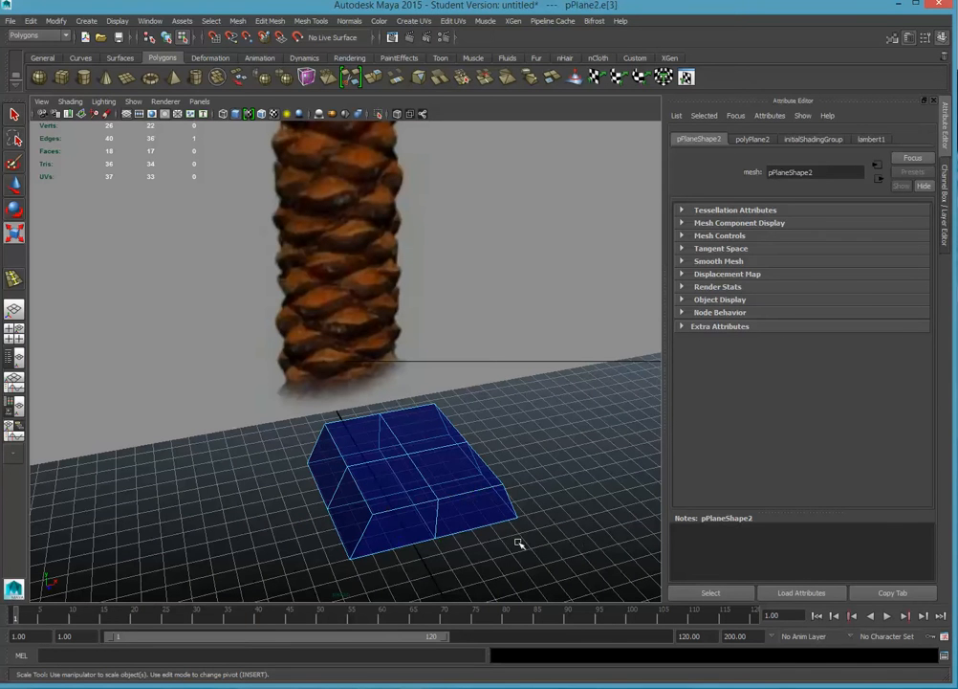
Select the edges outlining the slab's front and back faces, try scaling them inward along Z, and undo it
{"action": "left_click", "coordinate": [484, 492]}
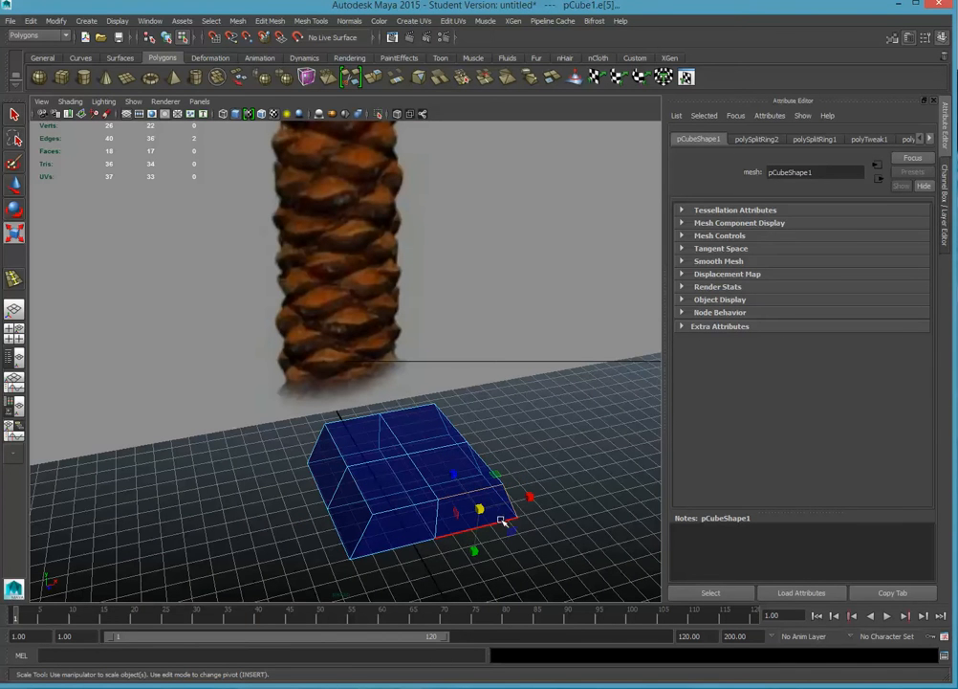
{"action": "left_click", "coordinate": [381, 520]}
{"action": "left_click", "coordinate": [381, 553]}
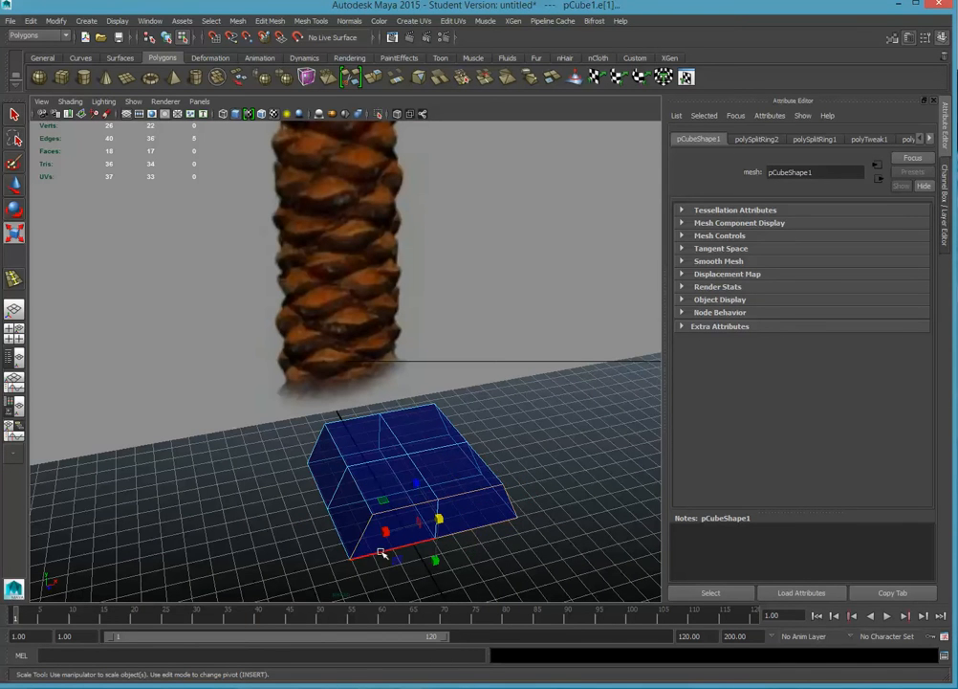
{"action": "left_click", "coordinate": [320, 459], "text": "shift"}
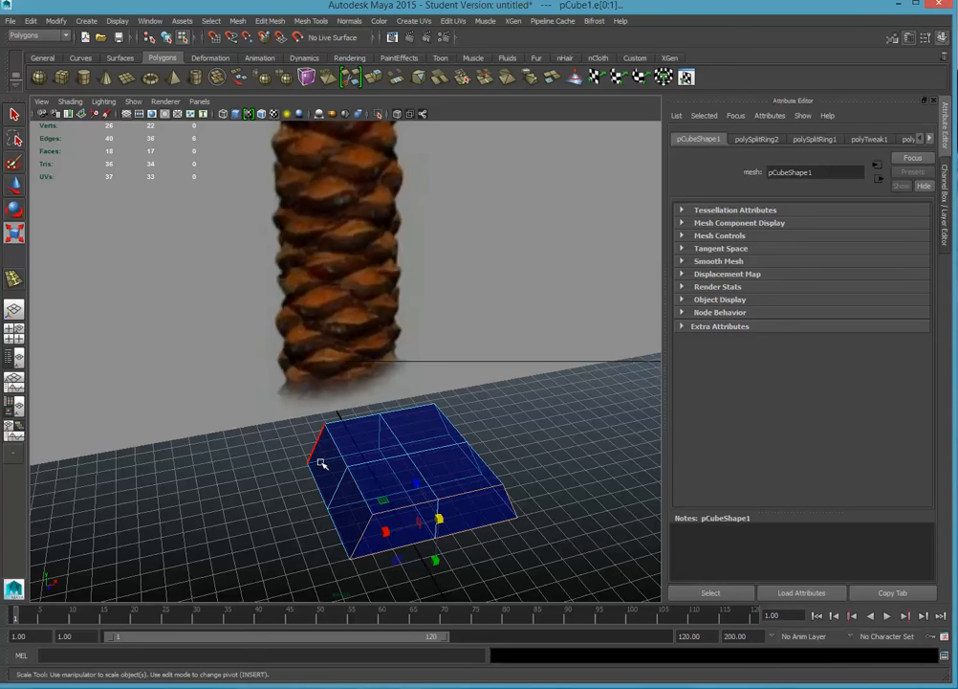
{"action": "left_click", "coordinate": [331, 418], "text": "shift"}
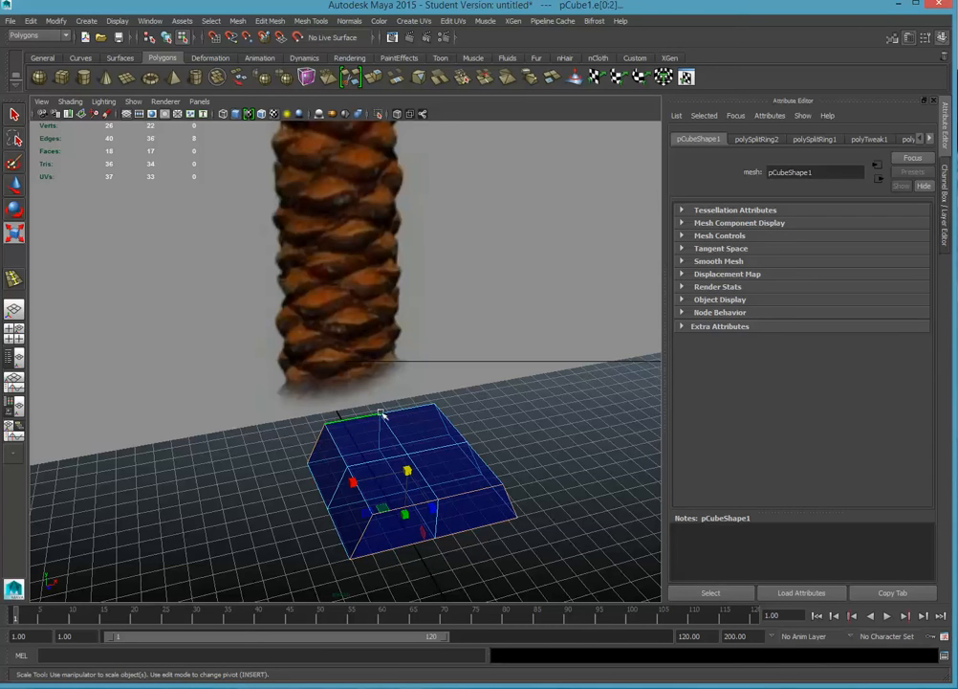
{"action": "left_click_drag", "start_coordinate": [488, 409], "coordinate": [363, 413], "text": "alt"}
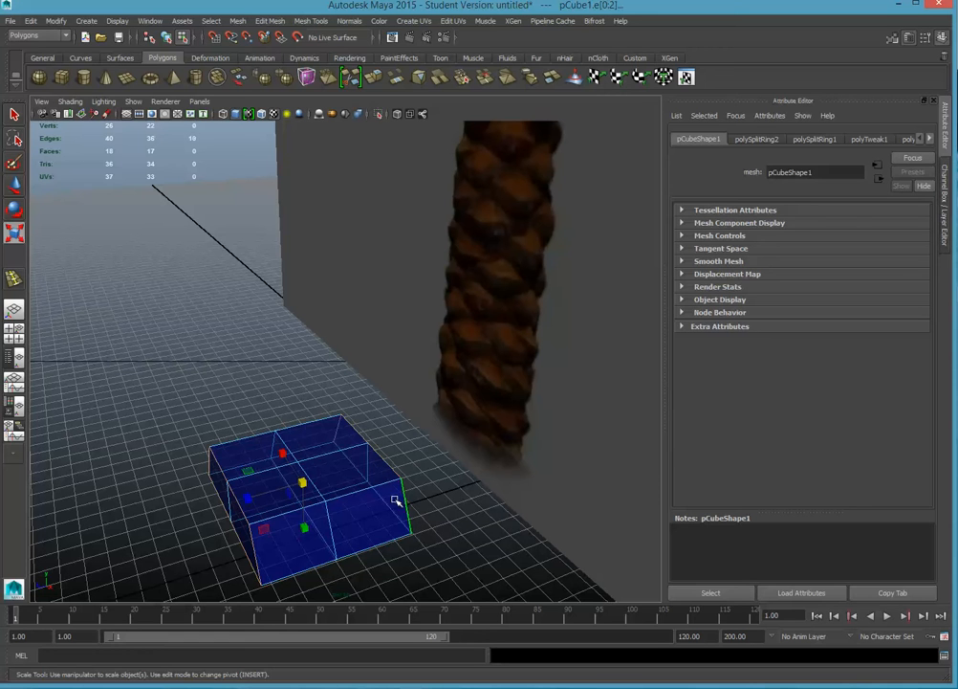
{"action": "left_click_drag", "start_coordinate": [248, 498], "coordinate": [256, 495]}
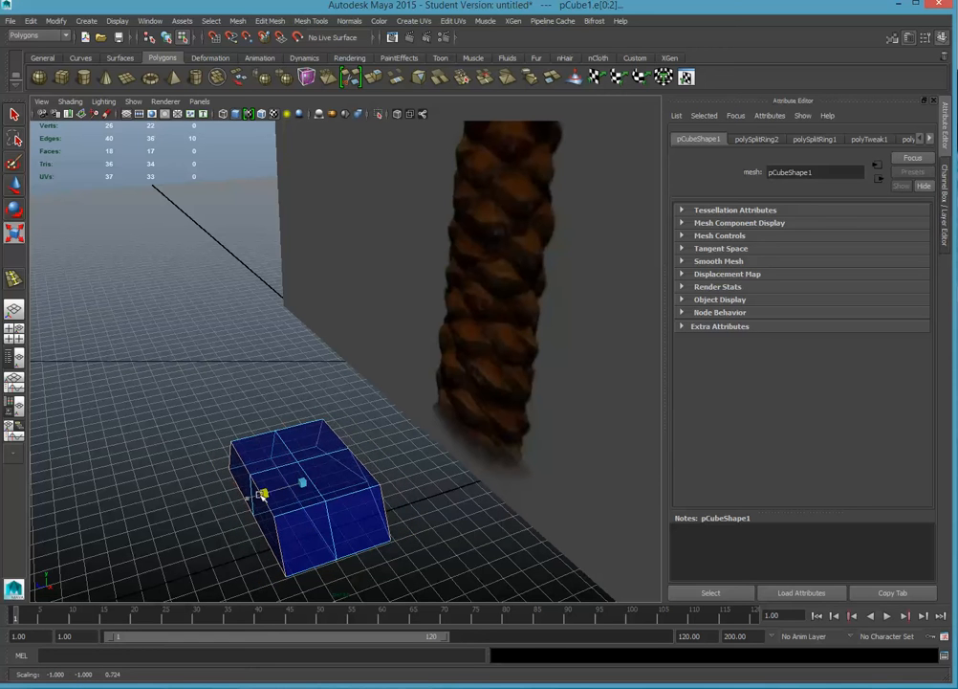
{"action": "key", "text": "ctrl+z"}
{"action": "key", "text": "ctrl+z"}
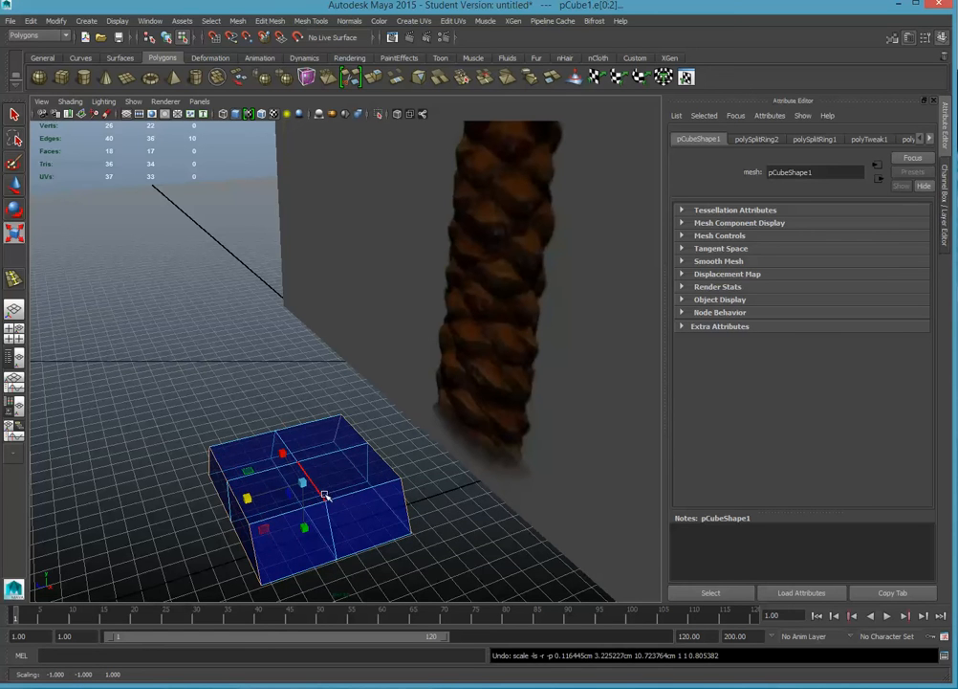
Select only the slab's four slanted corner edges and scale them inward along Z to about 0.59
{"action": "mouse_move", "coordinate": [325, 494]}
{"action": "left_mouse_down", "text": "alt"}
{"action": "mouse_move", "coordinate": [336, 491]}
{"action": "mouse_move", "coordinate": [285, 503]}
{"action": "mouse_move", "coordinate": [311, 498]}
{"action": "left_mouse_up", "text": "alt"}
{"action": "left_click", "coordinate": [423, 491]}
{"action": "left_click", "coordinate": [385, 505]}
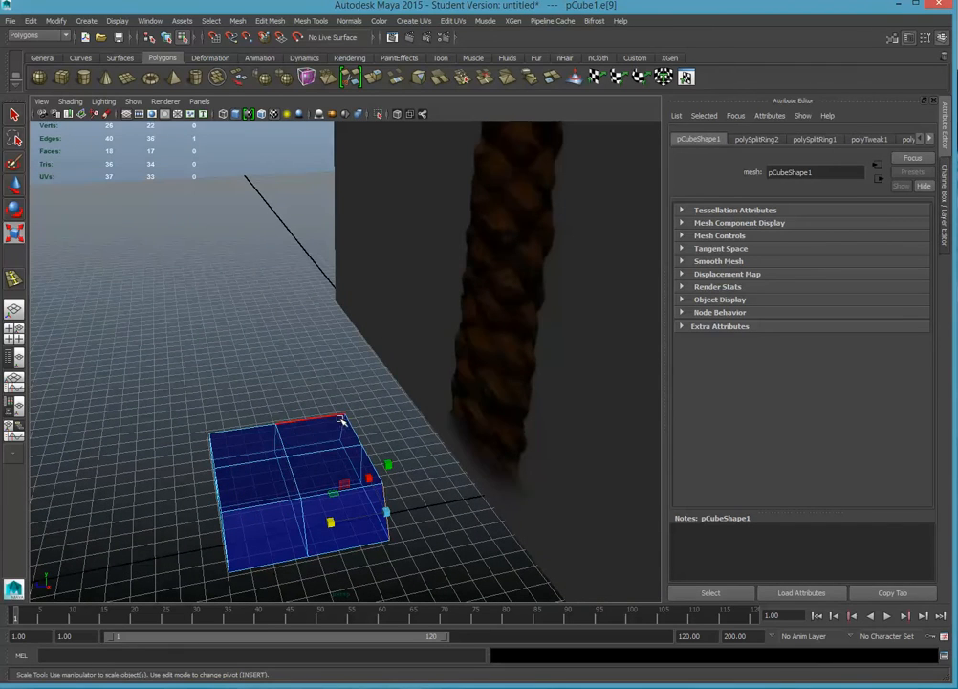
{"action": "mouse_move", "coordinate": [331, 436]}
{"action": "left_mouse_down", "text": "alt"}
{"action": "mouse_move", "coordinate": [296, 450]}
{"action": "mouse_move", "coordinate": [425, 454]}
{"action": "mouse_move", "coordinate": [332, 455]}
{"action": "left_mouse_up", "text": "alt"}
{"action": "left_click", "coordinate": [311, 494], "text": "shift"}
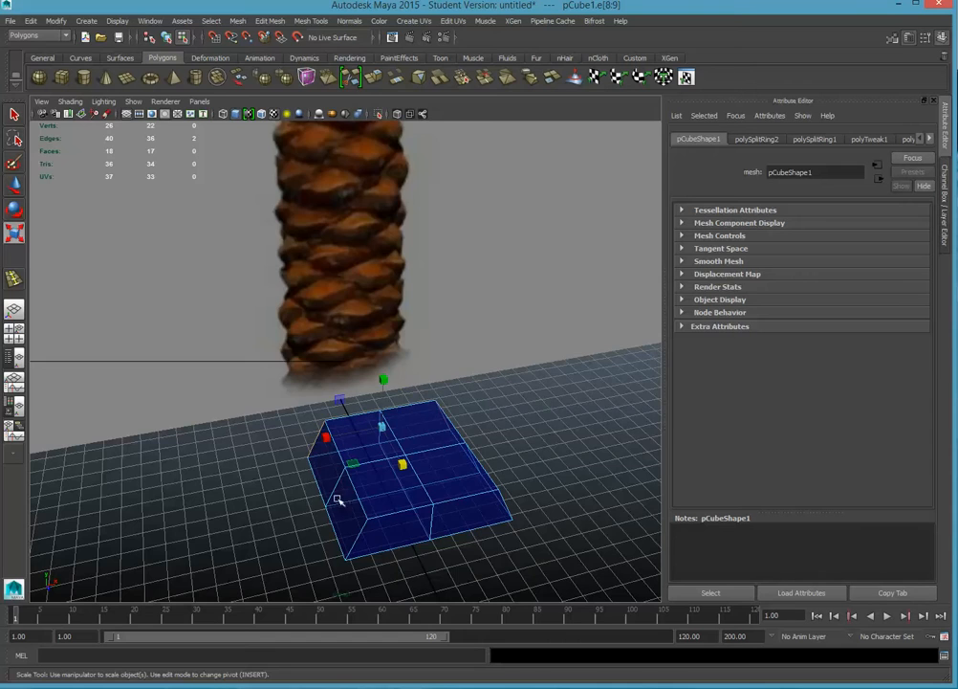
{"action": "left_click_drag", "start_coordinate": [428, 468], "coordinate": [317, 458], "text": "alt"}
{"action": "key", "text": "w"}
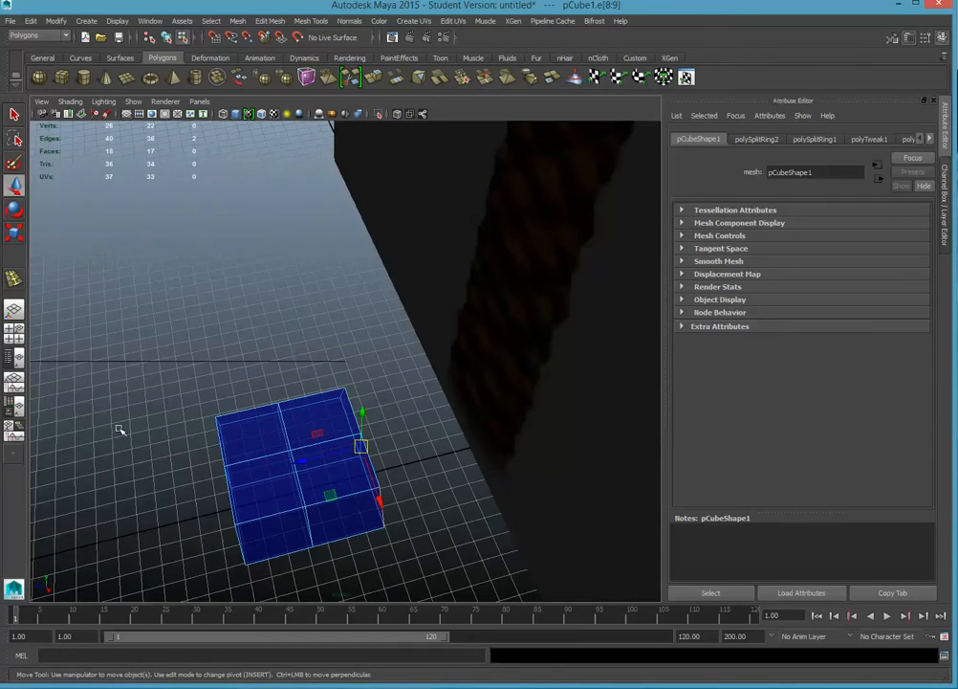
{"action": "left_click_drag", "start_coordinate": [133, 408], "coordinate": [232, 365], "text": "alt"}
{"action": "left_click", "coordinate": [275, 490], "text": "shift"}
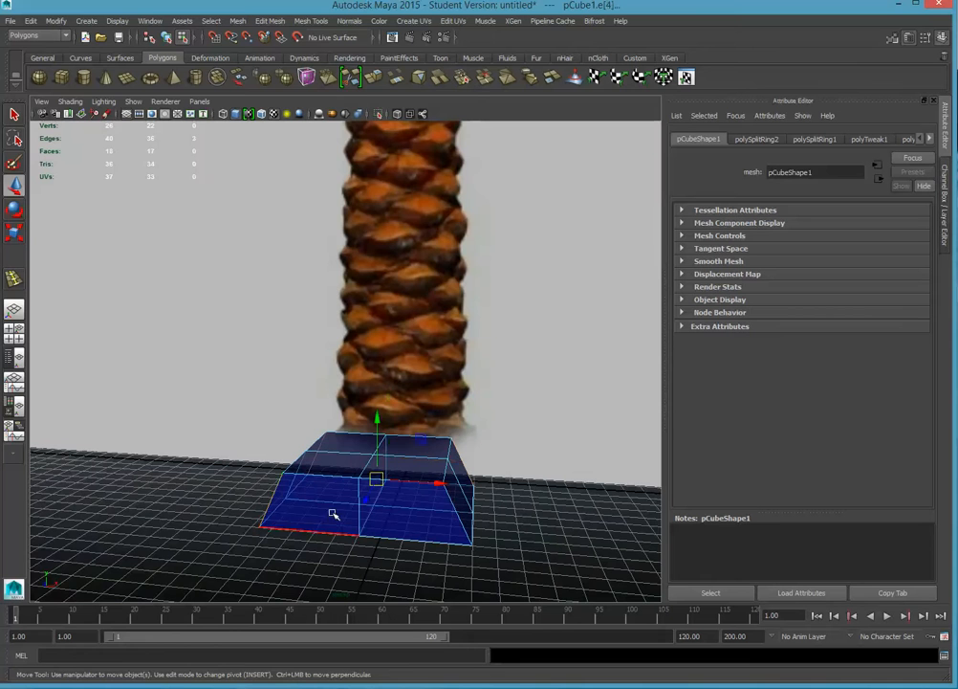
{"action": "left_click", "coordinate": [451, 505], "text": "shift"}
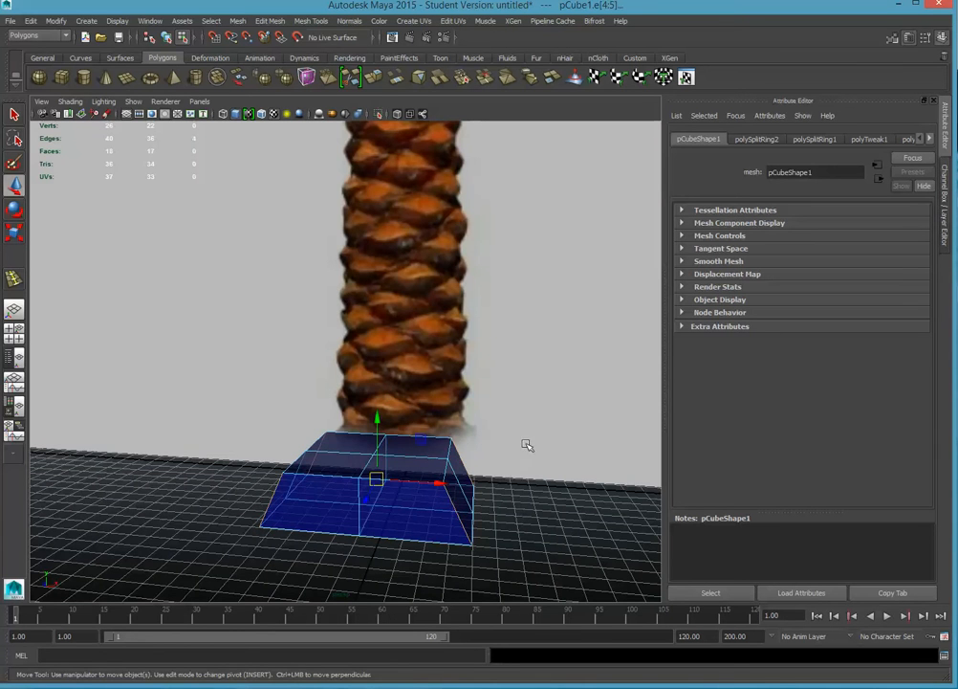
{"action": "left_click_drag", "start_coordinate": [527, 445], "coordinate": [268, 397], "text": "alt"}
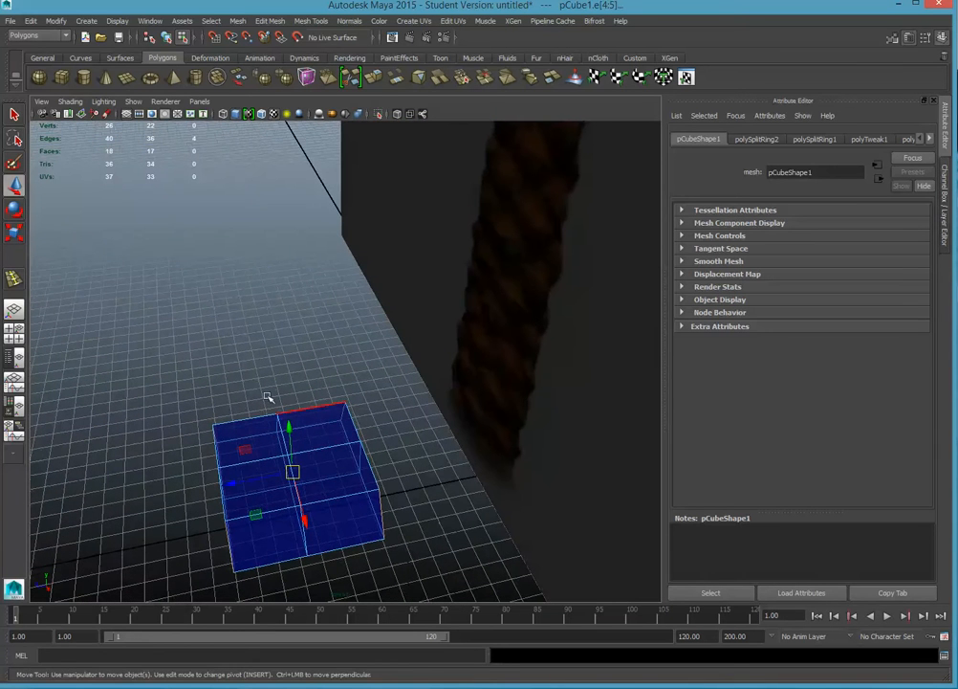
{"action": "left_click", "coordinate": [13, 232]}
{"action": "left_click_drag", "start_coordinate": [235, 483], "coordinate": [260, 484]}
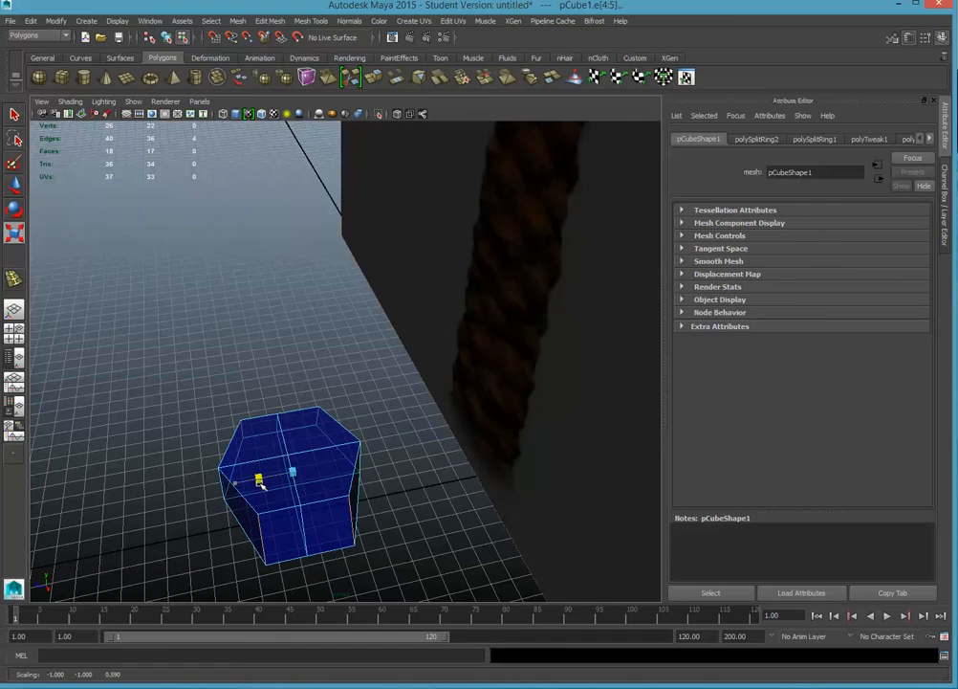
Scale the four corner edges inward along X to make the slab octagonal, and clear the selection
{"action": "left_click_drag", "start_coordinate": [184, 468], "coordinate": [321, 477], "text": "alt"}
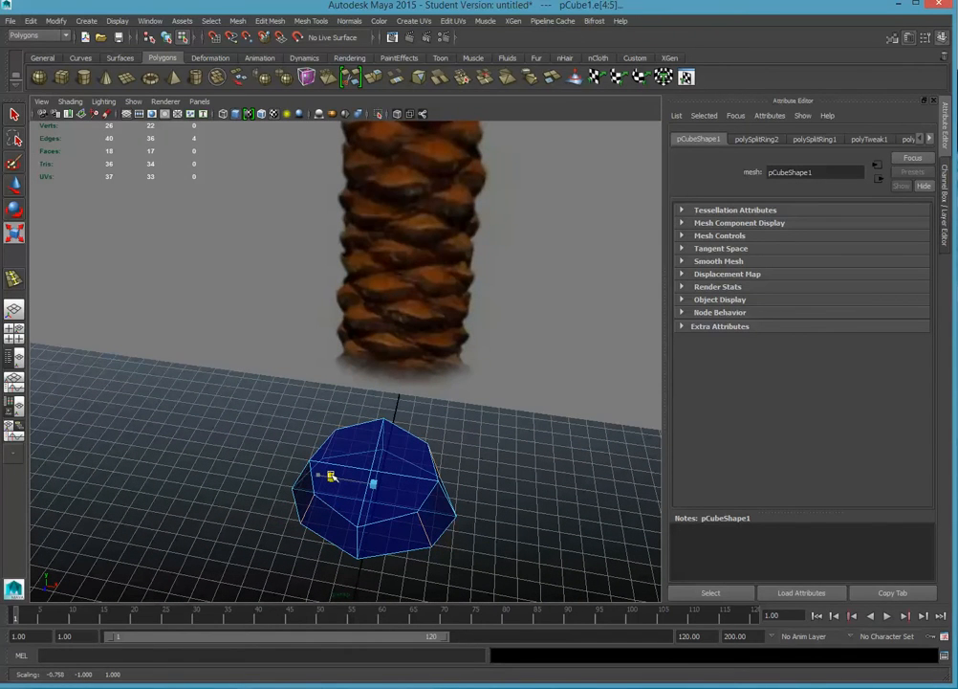
{"action": "left_click_drag", "start_coordinate": [367, 488], "coordinate": [460, 472], "text": "alt"}
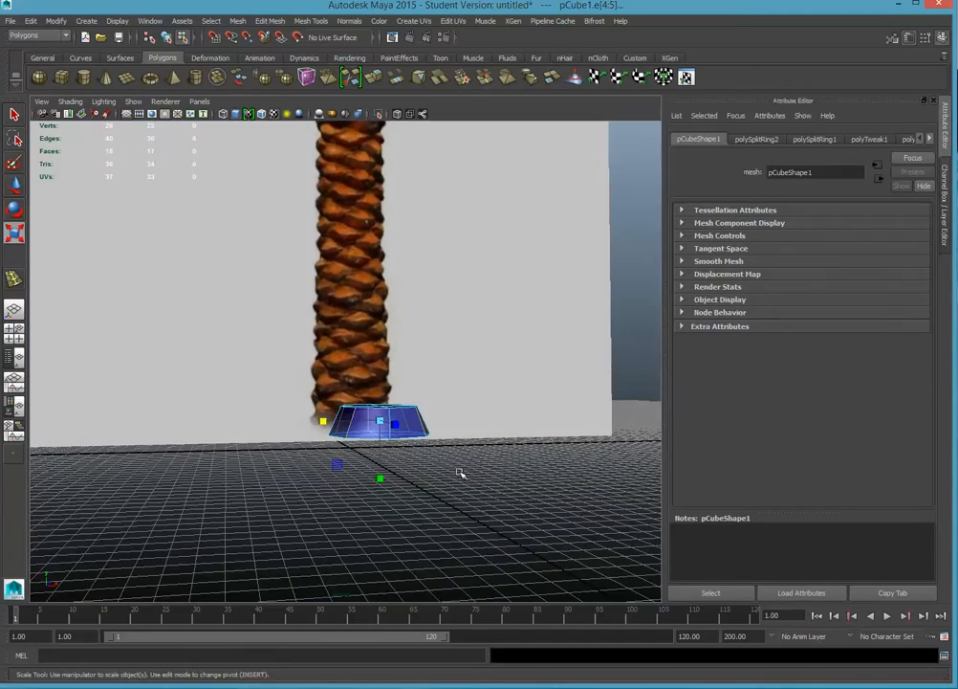
{"action": "left_click", "coordinate": [460, 472]}
Select the two depth-wise middle edges on the slab's top face and scale them inward along Z to even out the octagon
{"action": "left_click_drag", "start_coordinate": [120, 325], "coordinate": [164, 373], "text": "alt"}
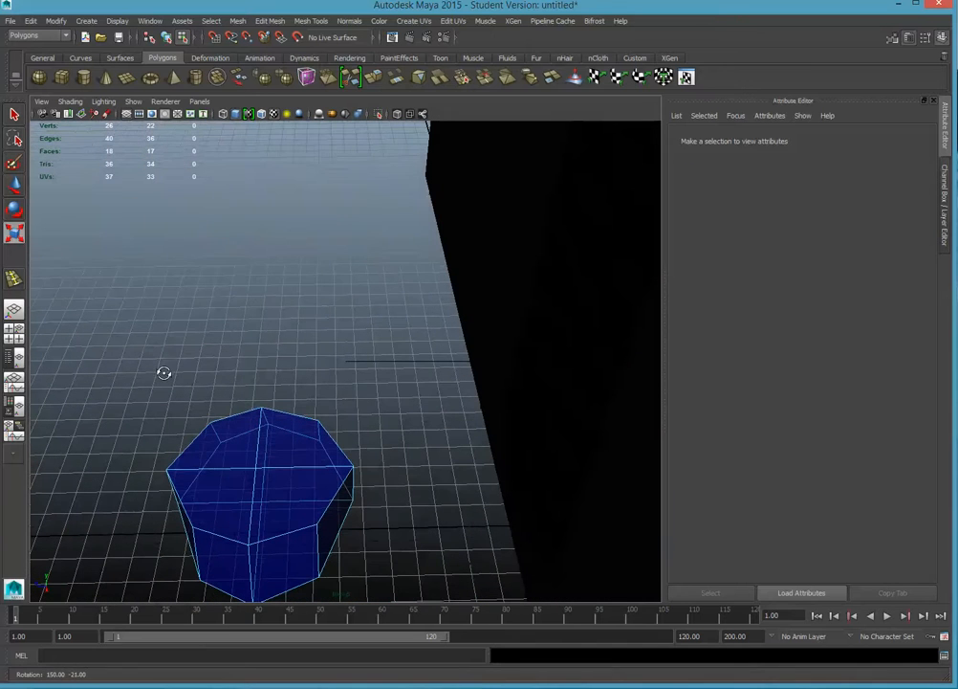
{"action": "left_click", "coordinate": [209, 466]}
{"action": "left_click", "coordinate": [306, 468], "text": "shift"}
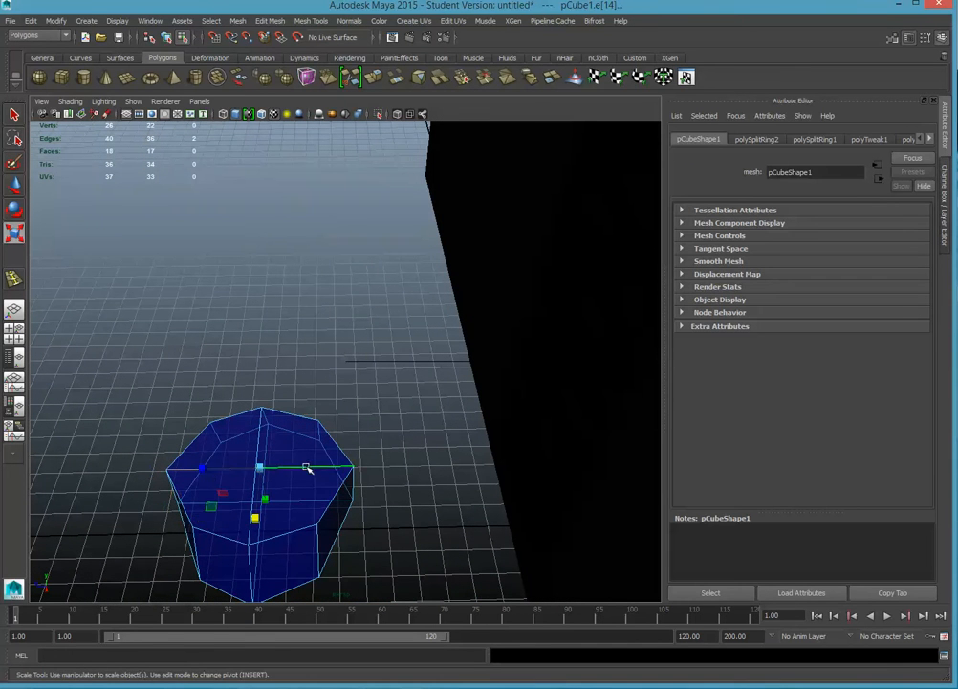
{"action": "left_click_drag", "start_coordinate": [204, 468], "coordinate": [262, 415]}
{"action": "scroll", "coordinate": [401, 459], "scroll_direction": "up", "scroll_amount": 3}
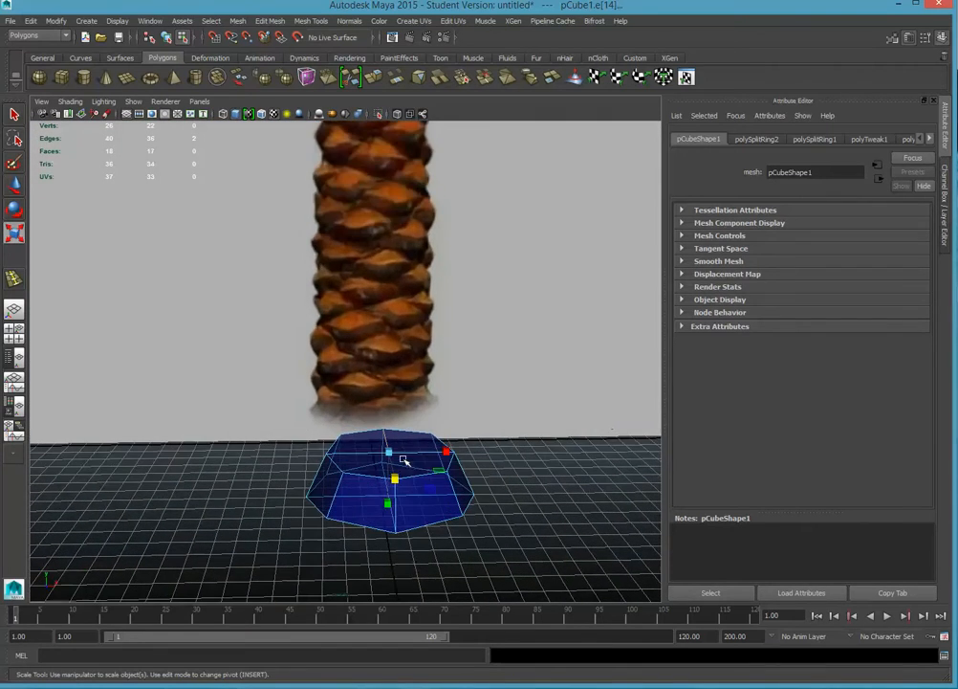
Select the four faces that make up the slab's top and delete them
{"action": "right_click", "coordinate": [380, 446]}
{"action": "left_click", "coordinate": [370, 471]}
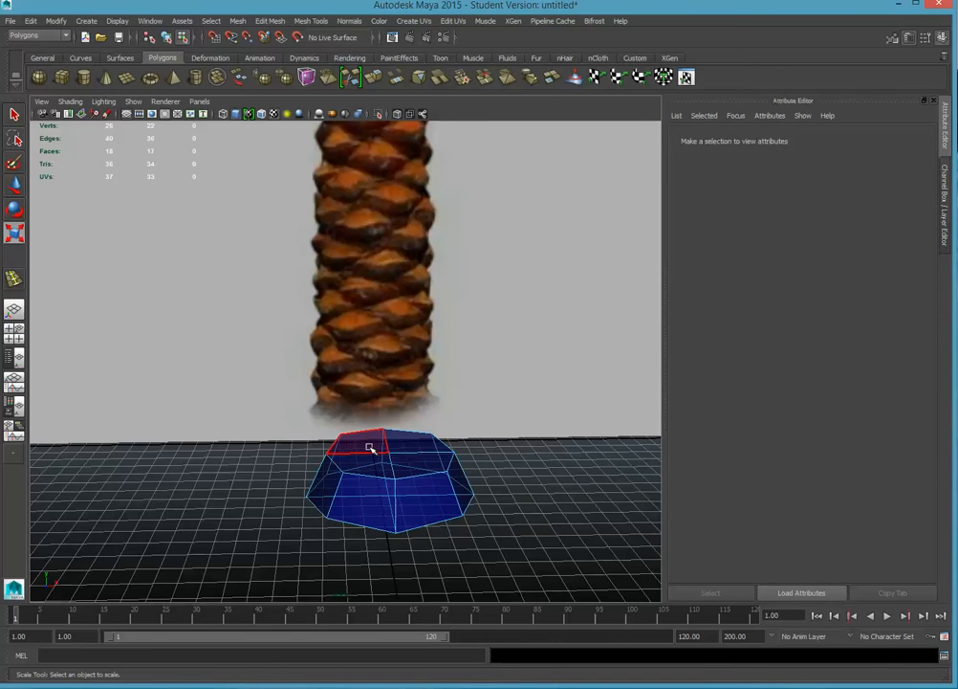
{"action": "left_click", "coordinate": [370, 448]}
{"action": "left_click", "coordinate": [403, 441], "text": "shift"}
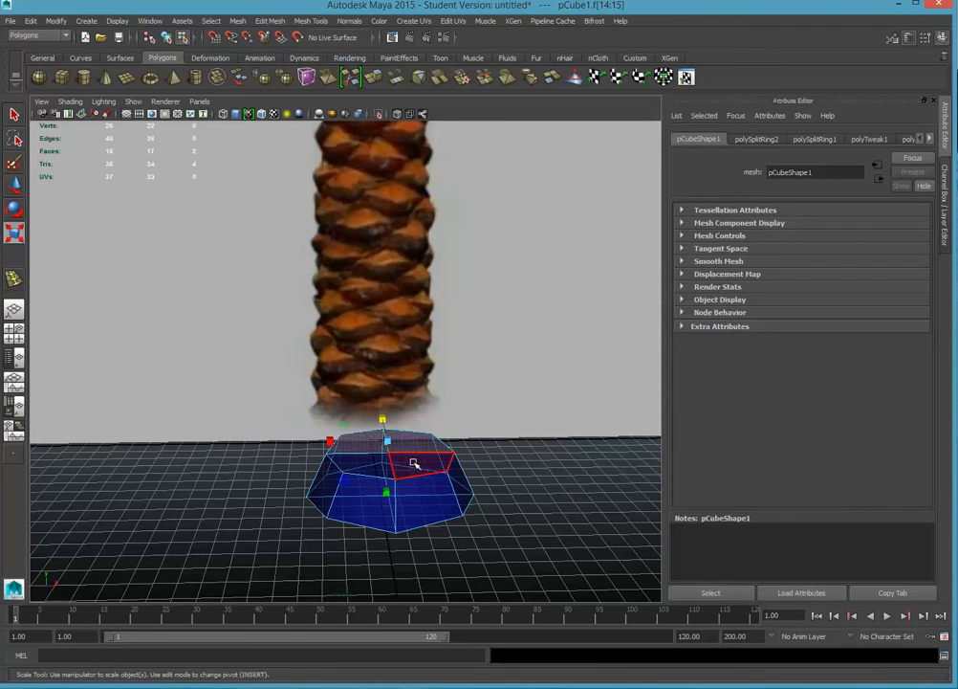
{"action": "left_click", "coordinate": [414, 461], "text": "shift"}
{"action": "left_click", "coordinate": [373, 466]}
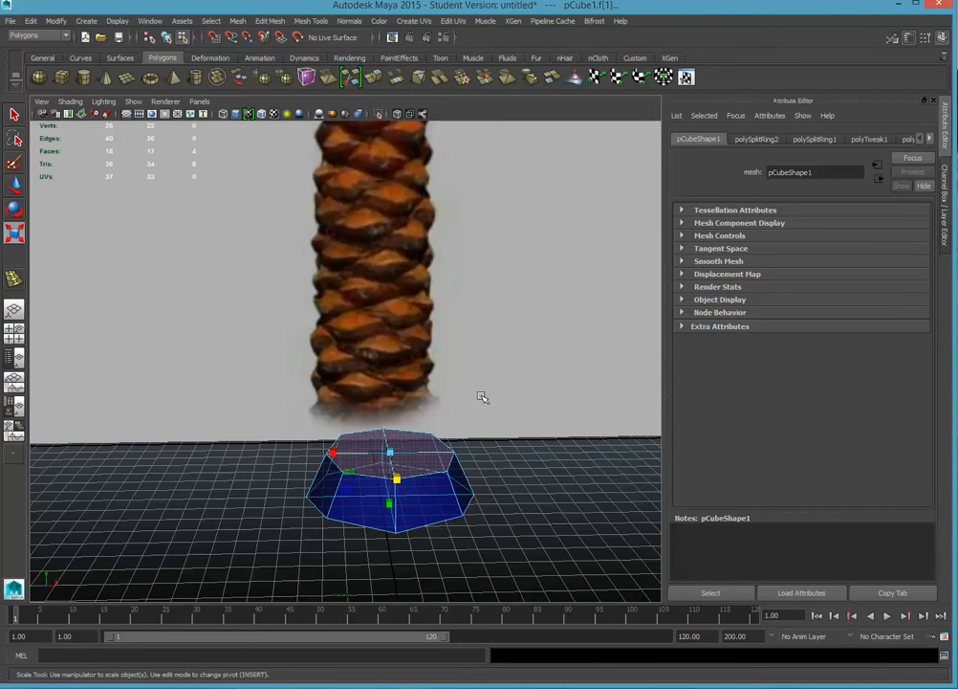
{"action": "mouse_move", "coordinate": [482, 397]}
{"action": "left_mouse_down", "text": "alt"}
{"action": "mouse_move", "coordinate": [443, 426]}
{"action": "mouse_move", "coordinate": [394, 434]}
{"action": "mouse_move", "coordinate": [510, 378]}
{"action": "mouse_move", "coordinate": [483, 390]}
{"action": "left_mouse_up", "text": "alt"}
{"action": "scroll", "coordinate": [508, 378], "scroll_direction": "down", "scroll_amount": 2}
{"action": "scroll", "coordinate": [482, 388], "scroll_direction": "up", "scroll_amount": 5}
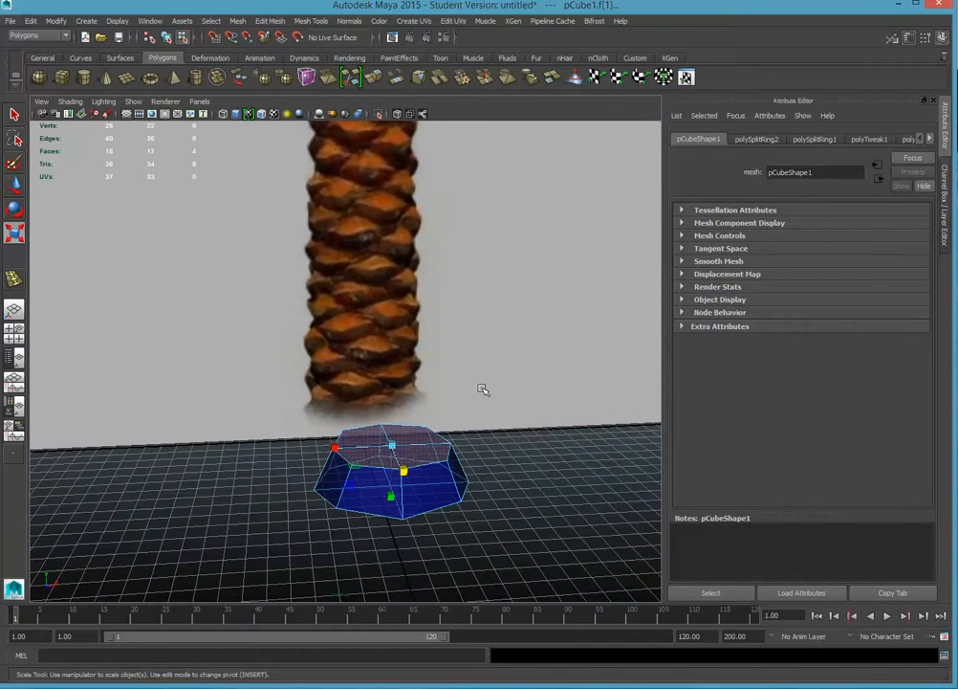
{"action": "key", "text": "Delete"}
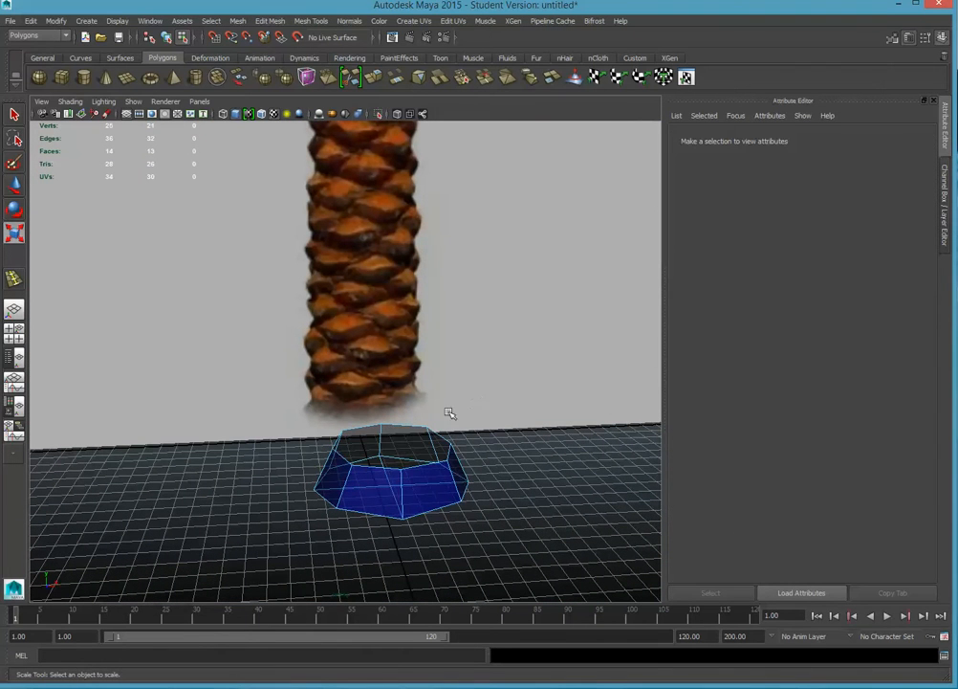
Select the border edges of the open top and close it with Fill Hole
{"action": "right_click_drag", "start_coordinate": [407, 441], "coordinate": [409, 420]}
{"action": "left_click", "coordinate": [408, 425]}
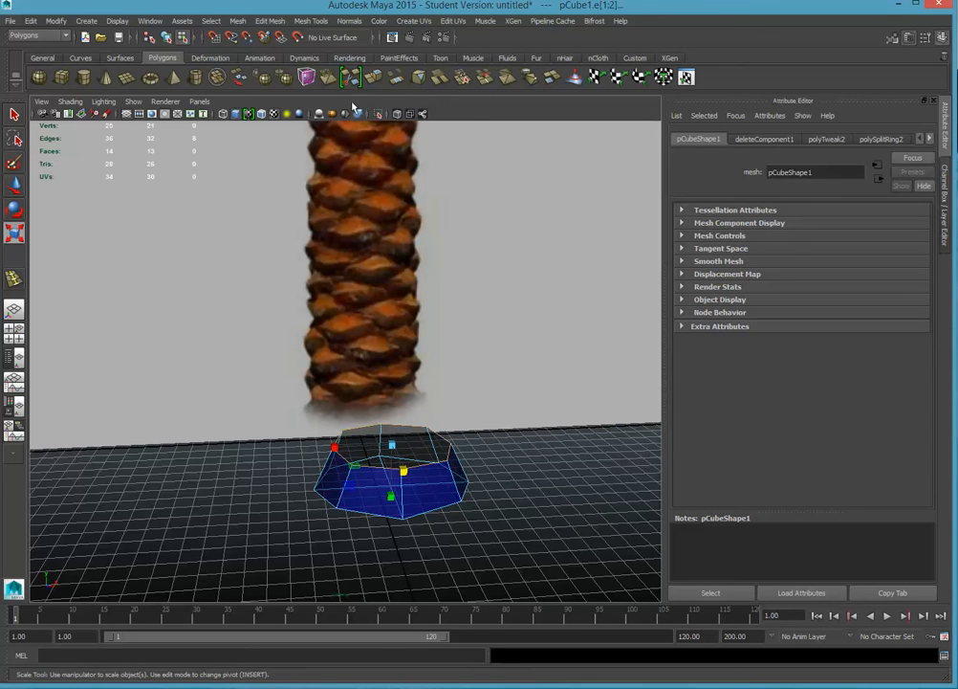
{"action": "left_click", "coordinate": [271, 21]}
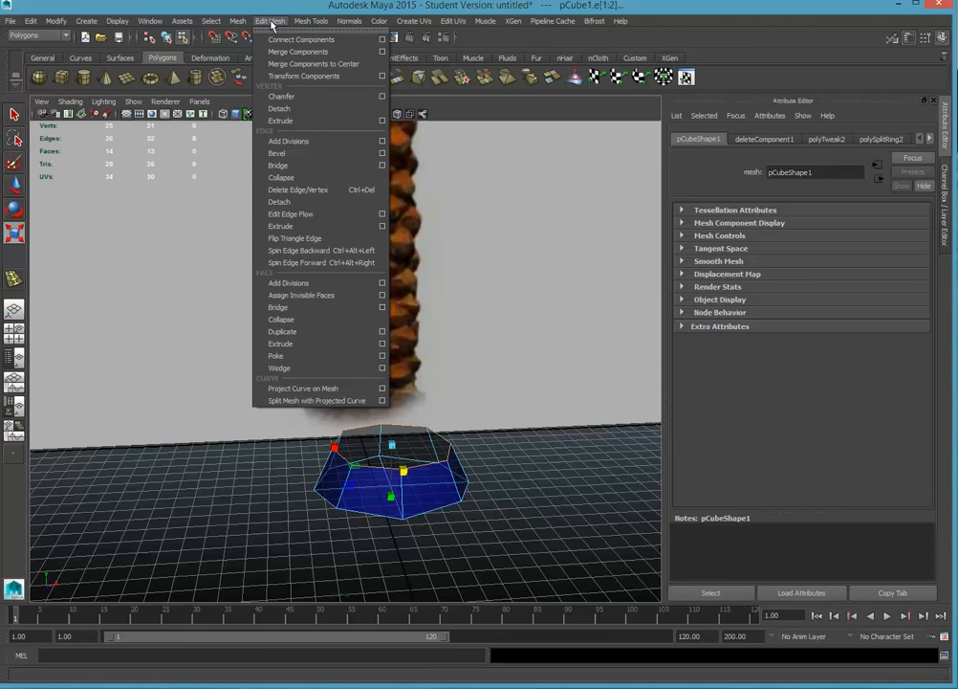
{"action": "mouse_move", "coordinate": [239, 23]}
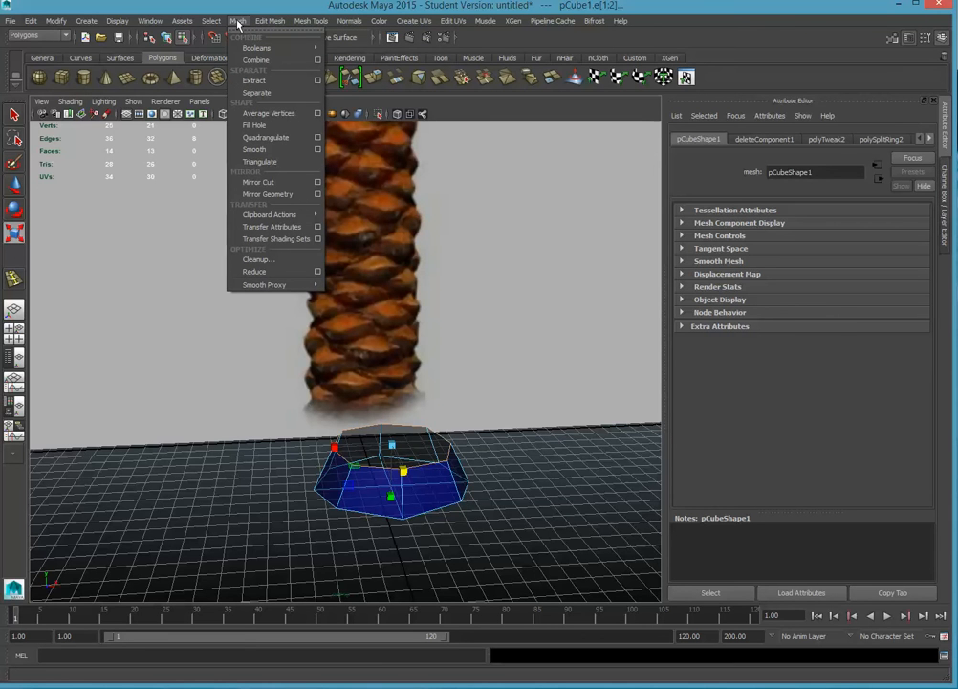
{"action": "left_click", "coordinate": [254, 124]}
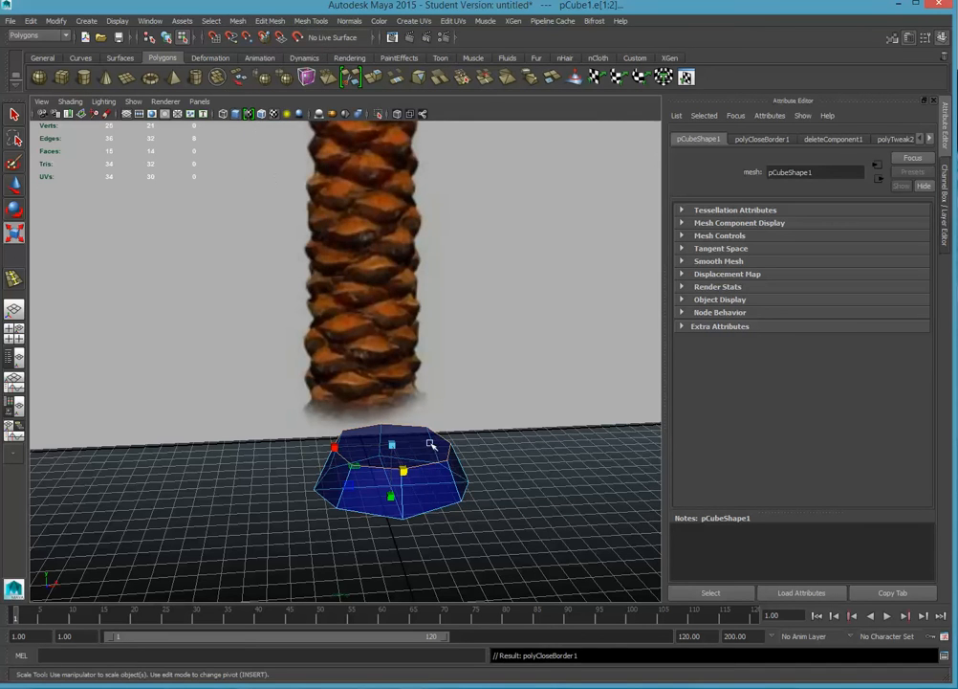
Select the filled octagonal top face, inspect it from above, and activate the Move tool
{"action": "right_click_drag", "start_coordinate": [406, 441], "coordinate": [411, 463]}
{"action": "left_click", "coordinate": [415, 454]}
{"action": "left_click_drag", "start_coordinate": [443, 369], "coordinate": [465, 406], "text": "alt"}
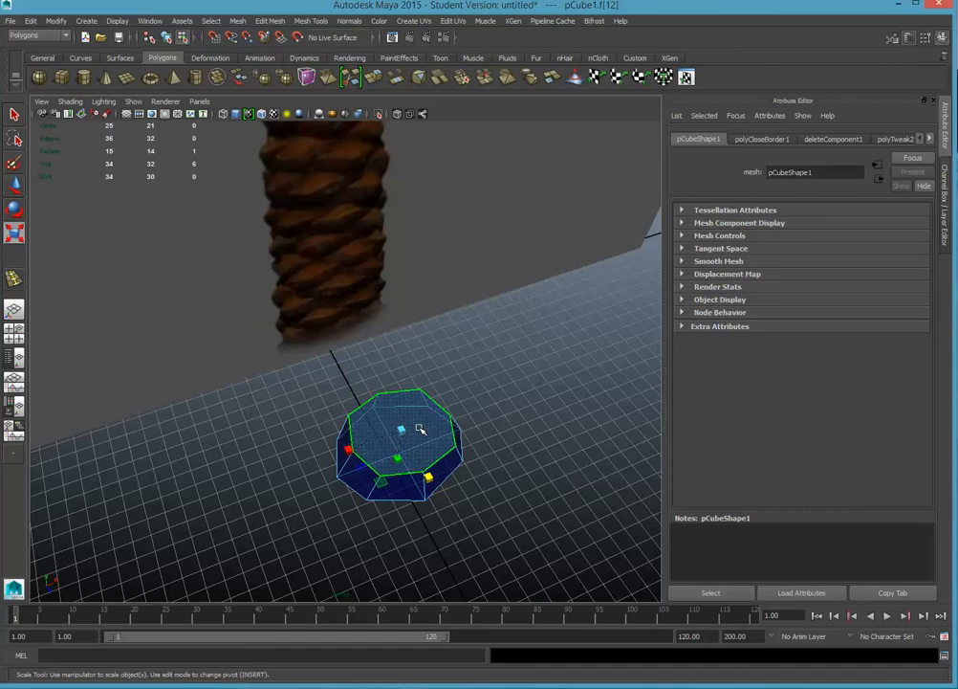
{"action": "left_click_drag", "start_coordinate": [419, 430], "coordinate": [441, 342], "text": "alt"}
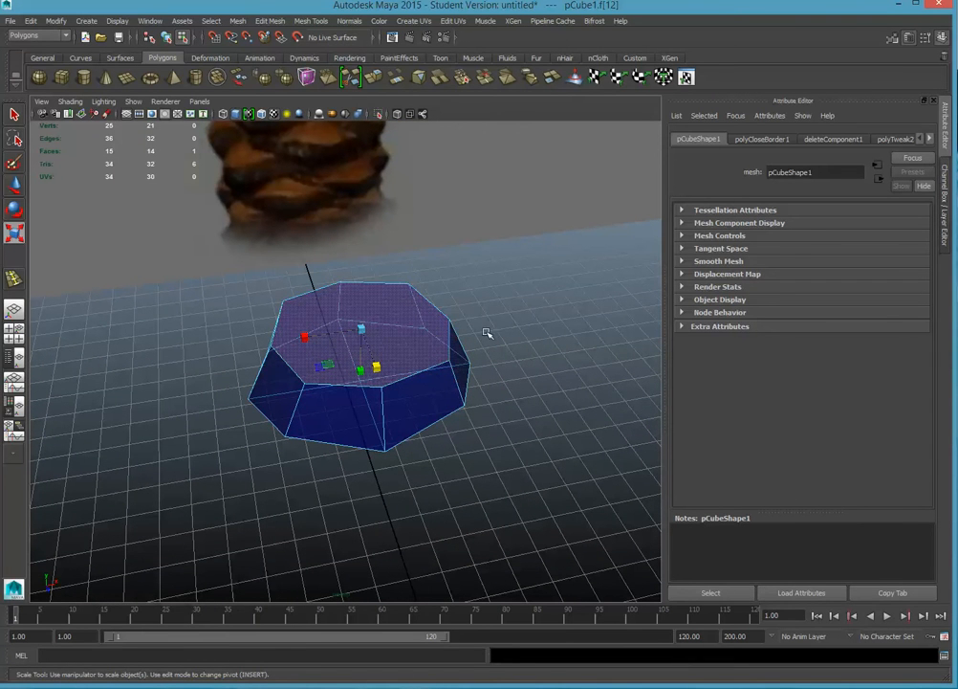
{"action": "left_click", "coordinate": [14, 185]}
{"action": "left_click", "coordinate": [223, 408]}
{"action": "left_click", "coordinate": [316, 325]}
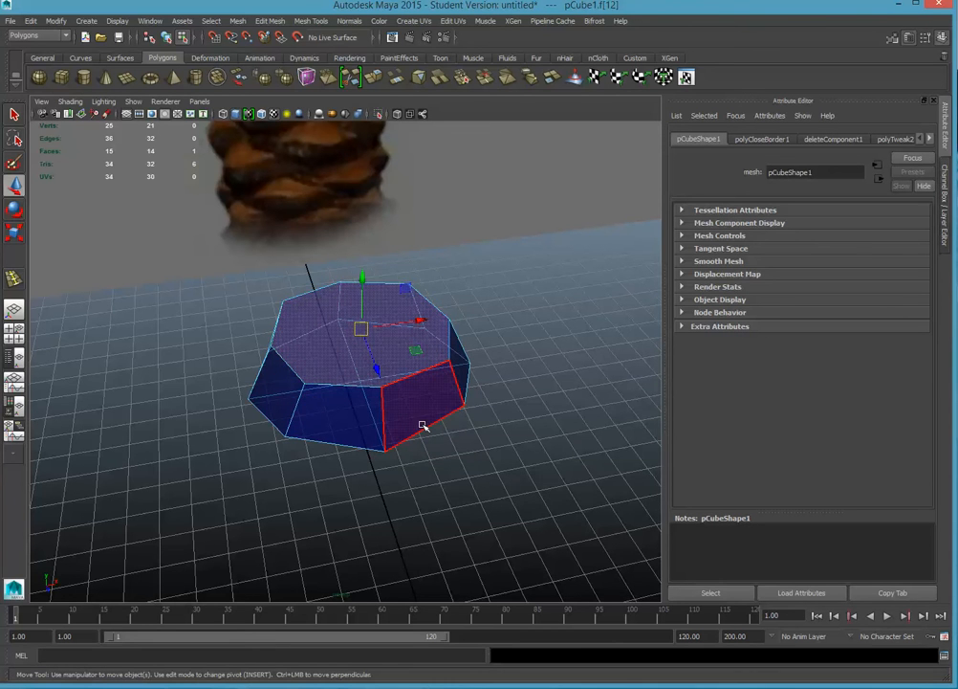
In the front view, extrude the top face upward about 1.95 units and scale it uniformly to about 1.18
{"action": "key", "text": "space"}
{"action": "key", "text": "space"}
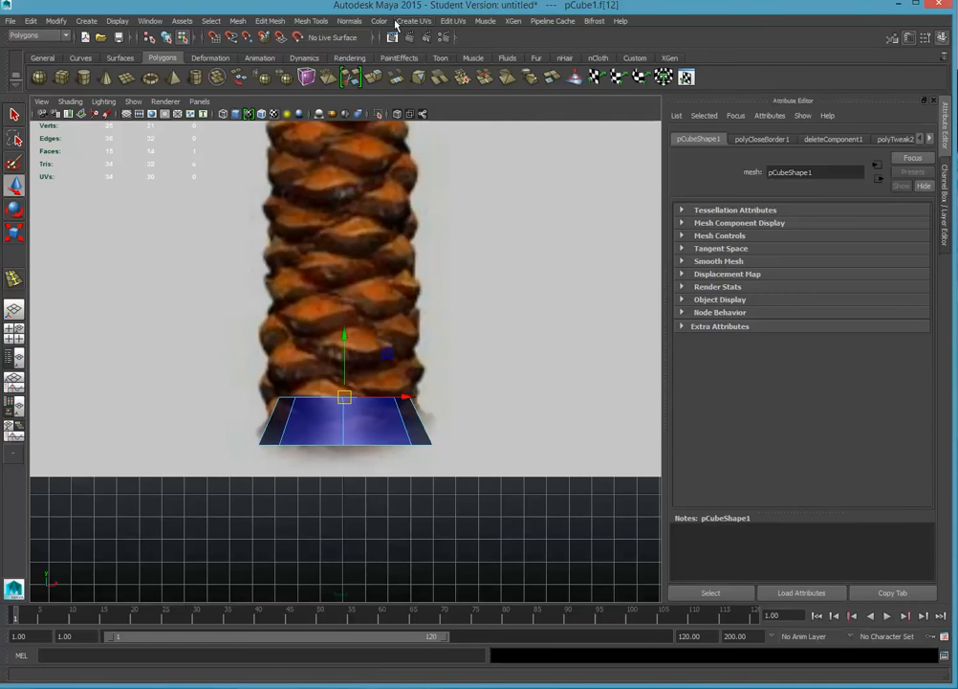
{"action": "left_click", "coordinate": [325, 21]}
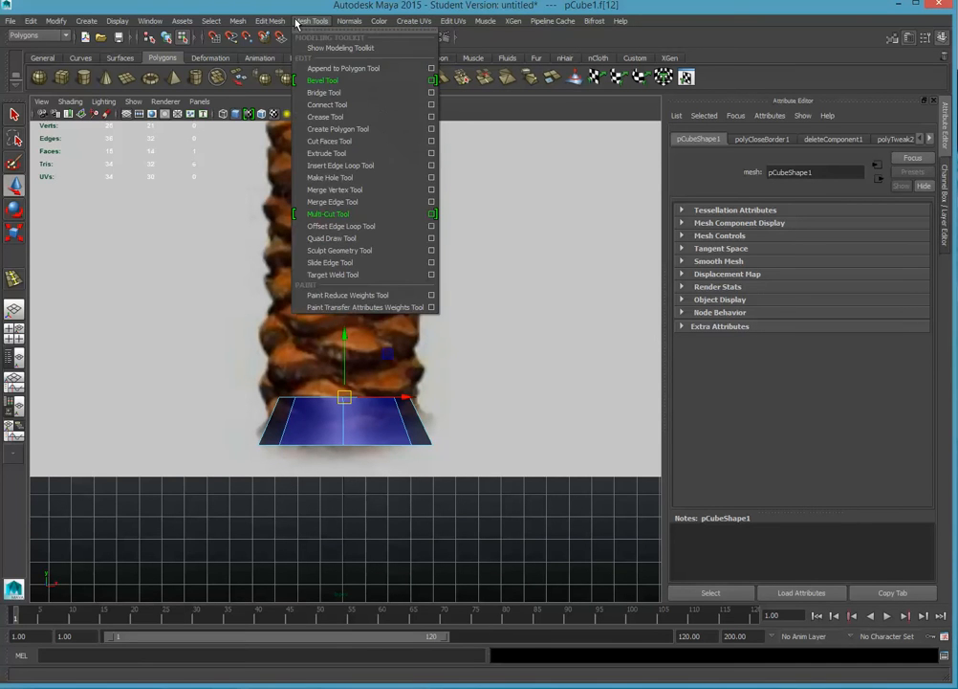
{"action": "mouse_move", "coordinate": [278, 21]}
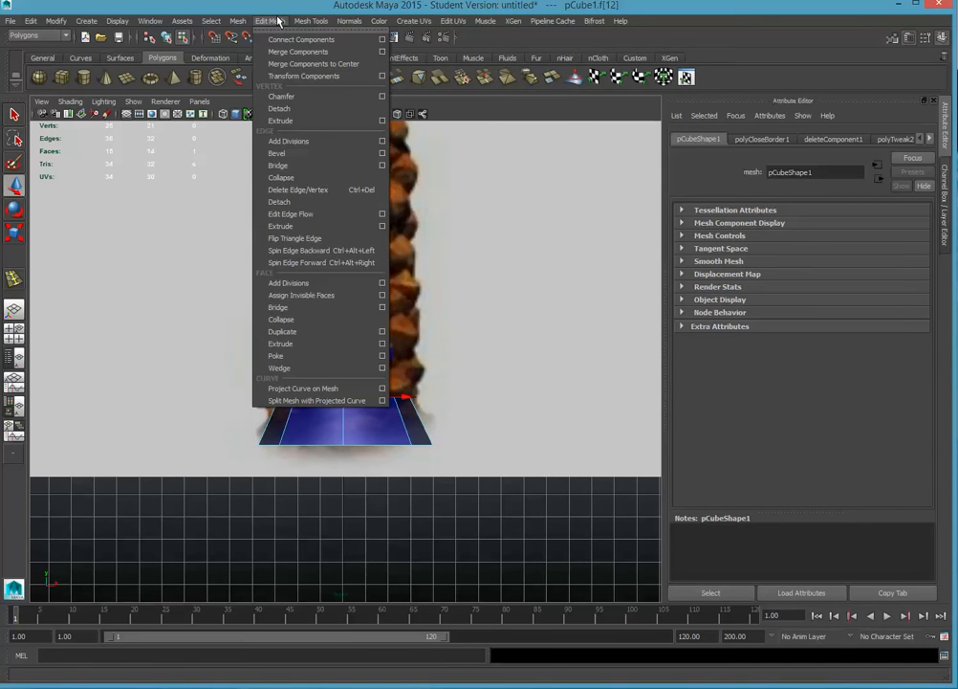
{"action": "left_click", "coordinate": [280, 343]}
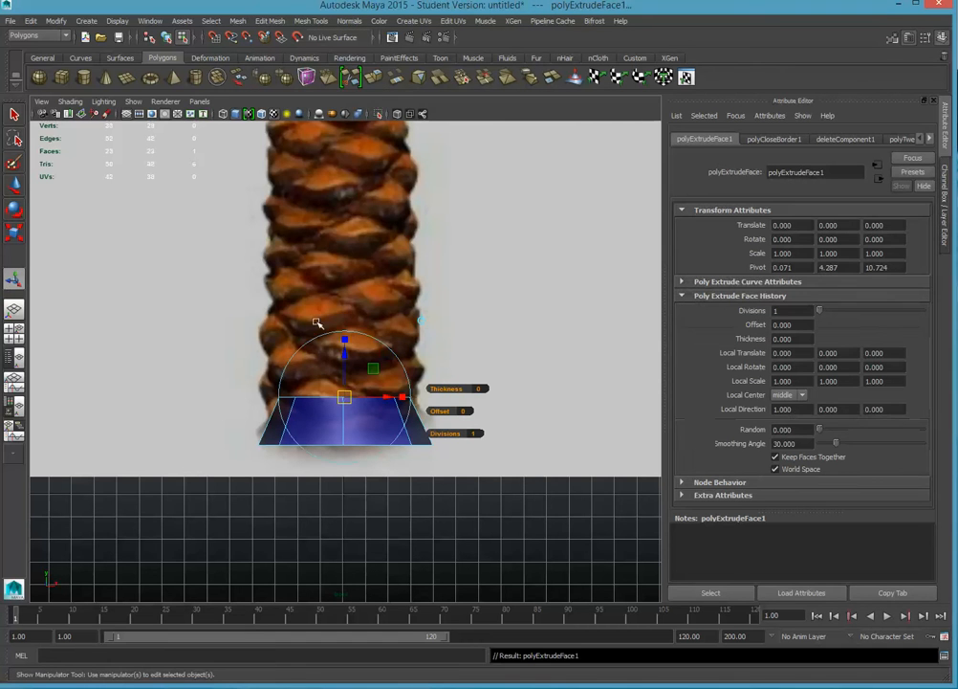
{"action": "mouse_move", "coordinate": [349, 374]}
{"action": "left_mouse_down"}
{"action": "mouse_move", "coordinate": [348, 325]}
{"action": "mouse_move", "coordinate": [348, 352]}
{"action": "left_mouse_up"}
{"action": "left_click", "coordinate": [347, 329]}
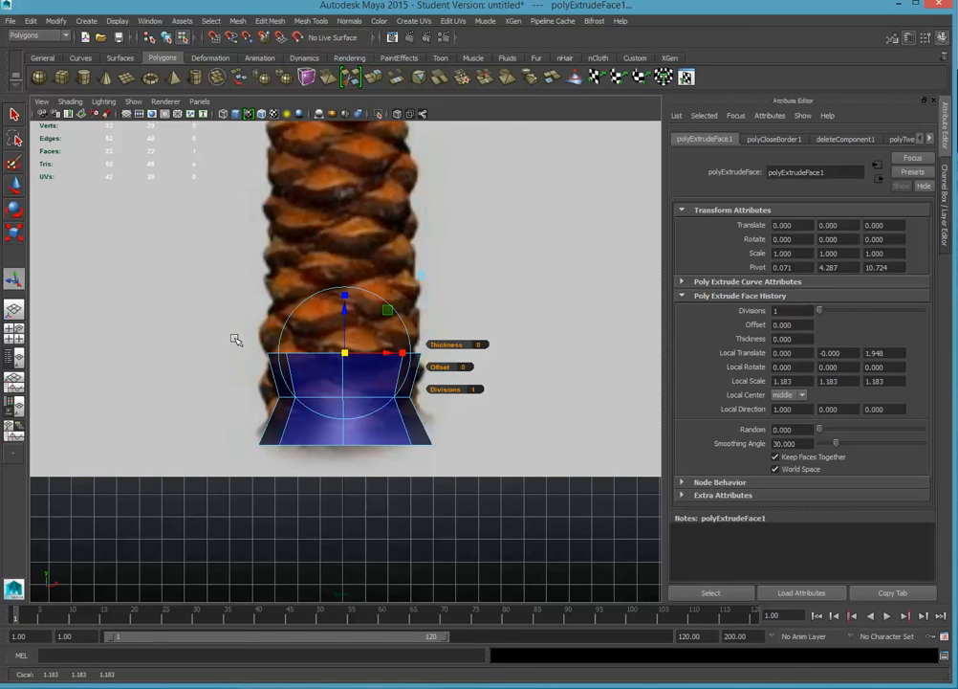
Extrude the top face upward about 2.63 units at the same width, and again about 2.03 units with a uniform scale of 0.88
{"action": "key", "text": "ctrl+e"}
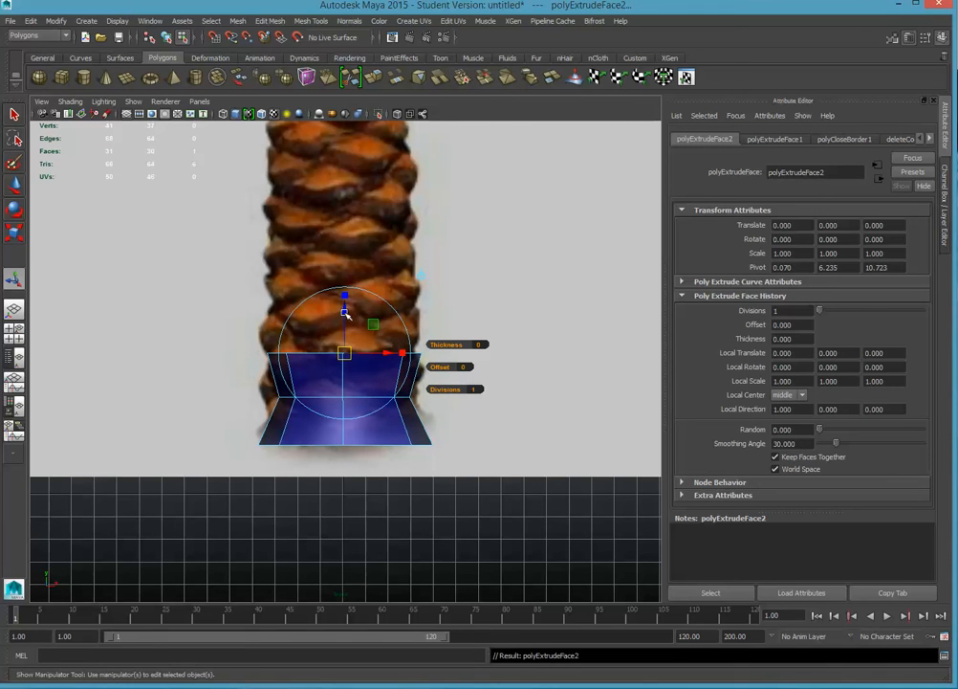
{"action": "left_click_drag", "start_coordinate": [346, 312], "coordinate": [344, 291]}
{"action": "left_click", "coordinate": [345, 331]}
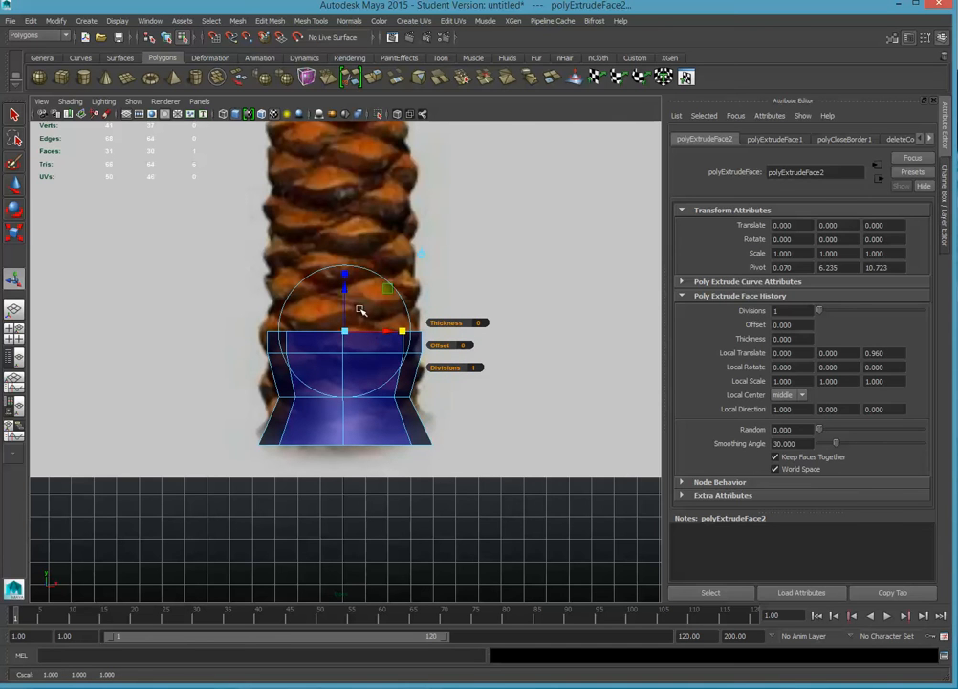
{"action": "left_click_drag", "start_coordinate": [346, 300], "coordinate": [342, 247]}
{"action": "key", "text": "g"}
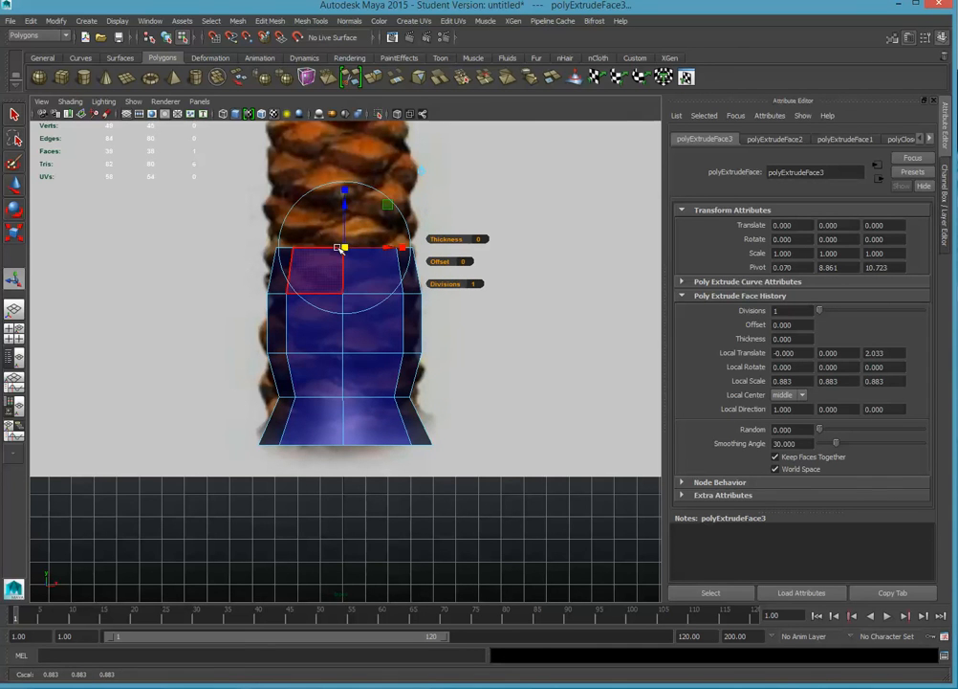
Extrude the top face upward about 1.53 units and scale it uniformly to about 1.12 to match the trunk's bulge
{"action": "key", "text": "g"}
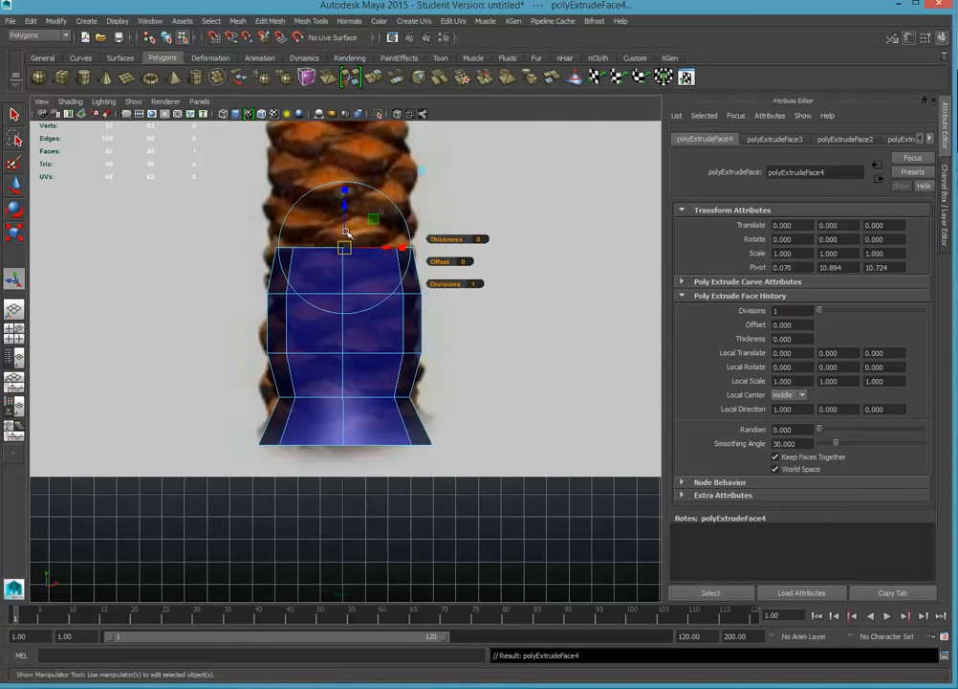
{"action": "left_click_drag", "start_coordinate": [346, 232], "coordinate": [345, 197]}
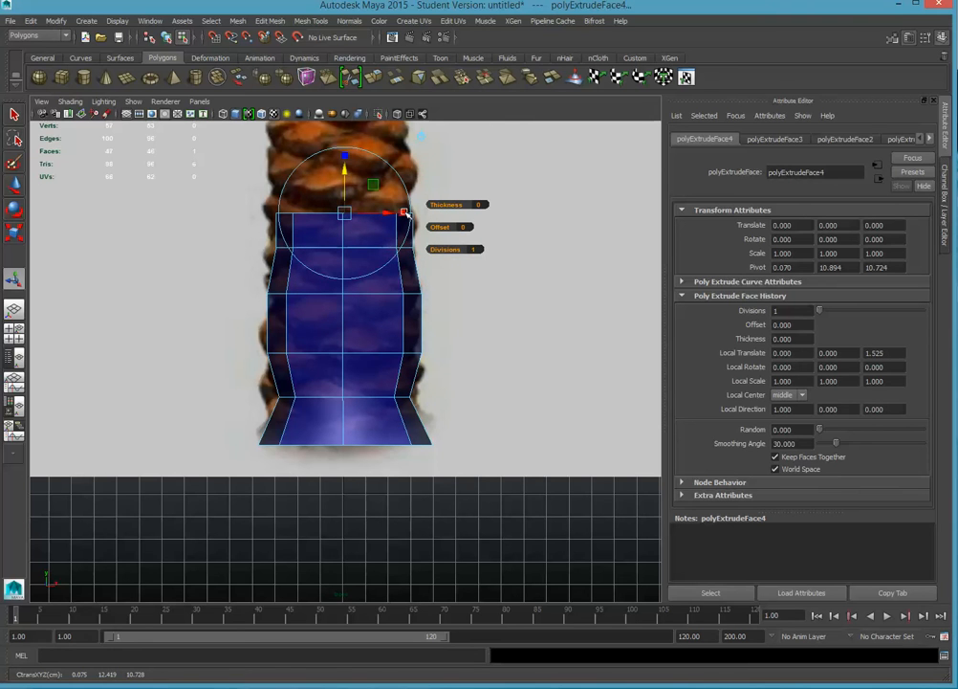
{"action": "left_click_drag", "start_coordinate": [406, 212], "coordinate": [354, 214]}
{"action": "left_click_drag", "start_coordinate": [346, 214], "coordinate": [351, 216]}
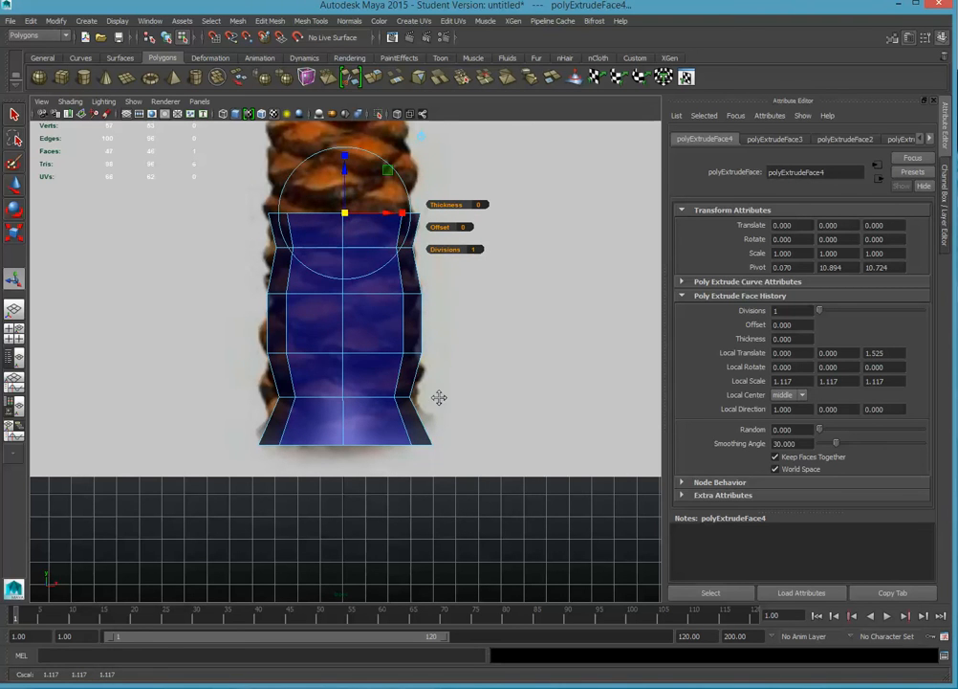
Extrude the top face upward about 3.56 units and scale it uniformly to about 0.92
{"action": "middle_click_drag", "start_coordinate": [439, 397], "coordinate": [422, 605], "text": "alt"}
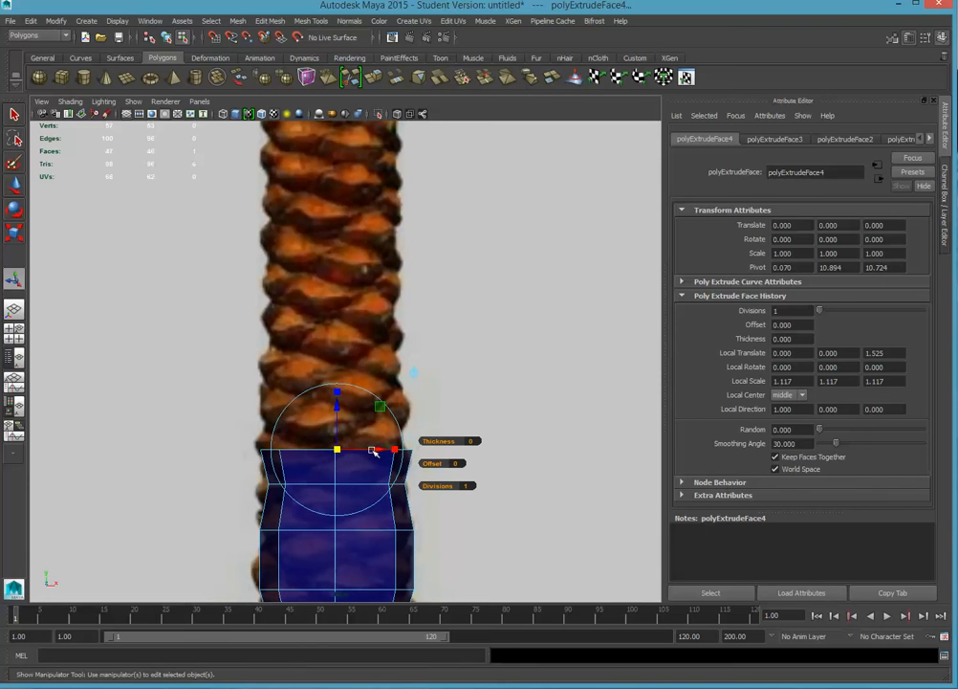
{"action": "key", "text": "ctrl+e"}
{"action": "left_click_drag", "start_coordinate": [336, 415], "coordinate": [329, 338]}
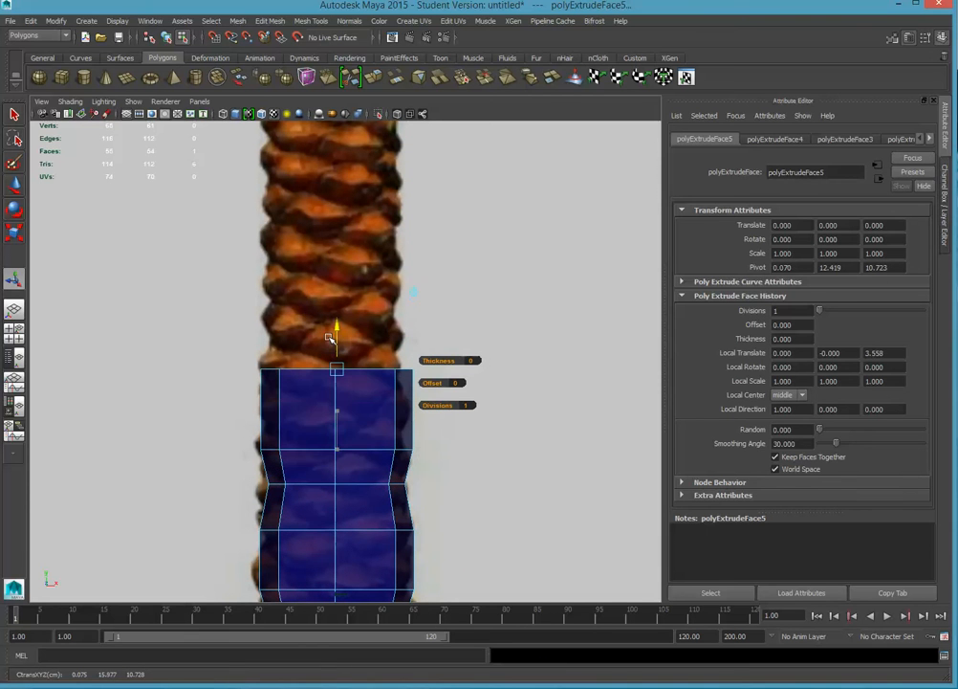
{"action": "left_click", "coordinate": [391, 370]}
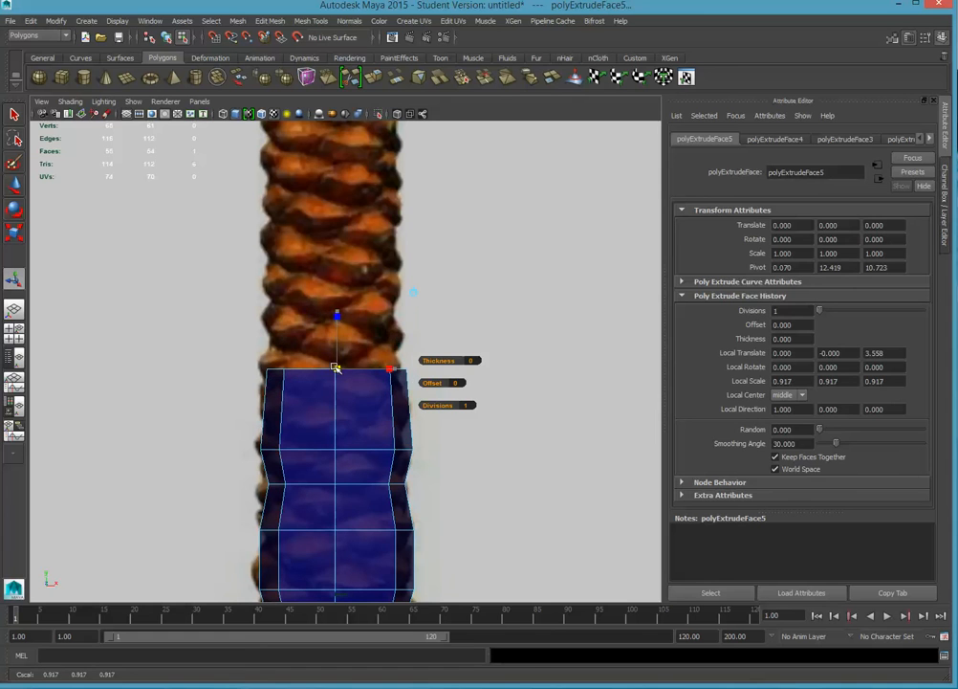
Extrude two more trunk sections about 4.4 units high in total, flaring the lower one slightly and tapering the upper one
{"action": "key", "text": "ctrl+e"}
{"action": "left_click_drag", "start_coordinate": [335, 352], "coordinate": [336, 269]}
{"action": "left_click", "coordinate": [394, 336]}
{"action": "key", "text": "ctrl+e"}
{"action": "key", "text": "ctrl+e"}
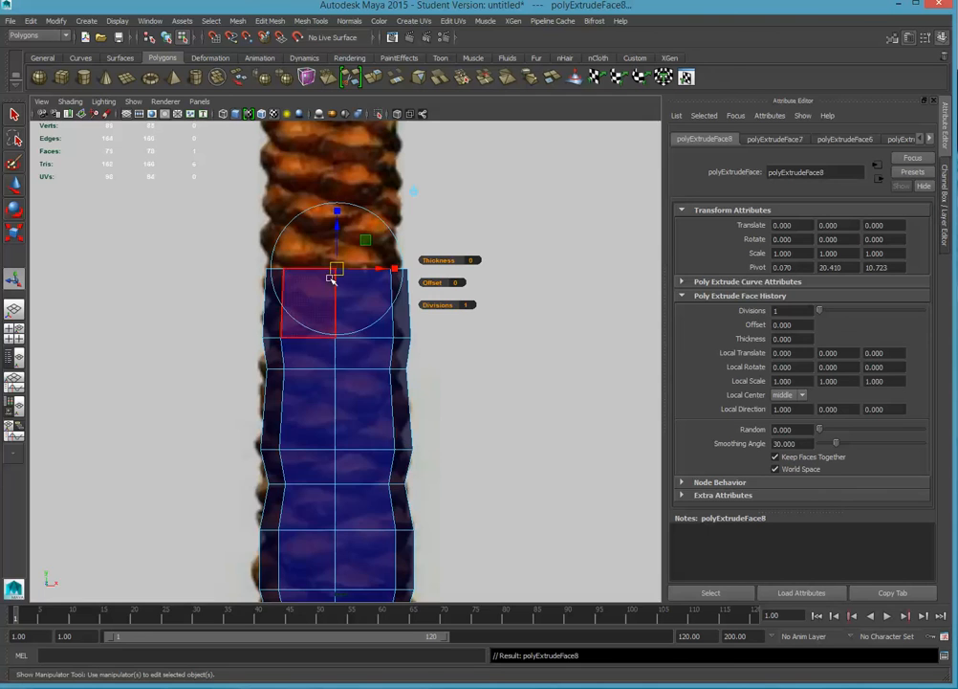
Extrude a short, slightly flared section about 1.05 units high, and above it a 3.05-unit section scaled uniformly to about 0.88
{"action": "scroll", "coordinate": [361, 338], "scroll_direction": "down", "scroll_amount": 3}
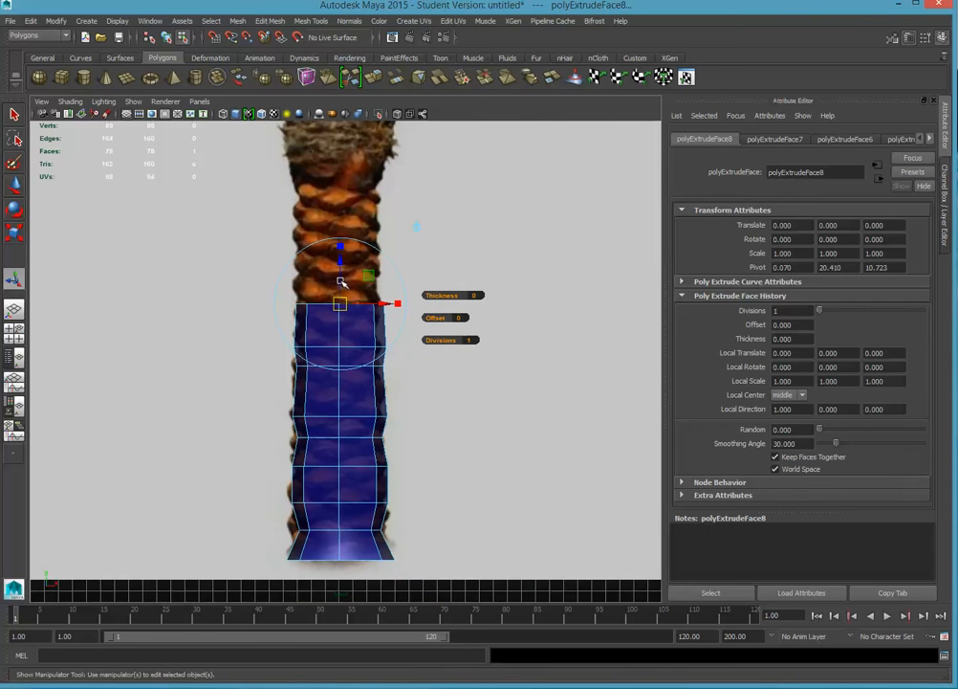
{"action": "left_click_drag", "start_coordinate": [341, 281], "coordinate": [350, 237]}
{"action": "left_click", "coordinate": [397, 290]}
{"action": "key", "text": "ctrl+e"}
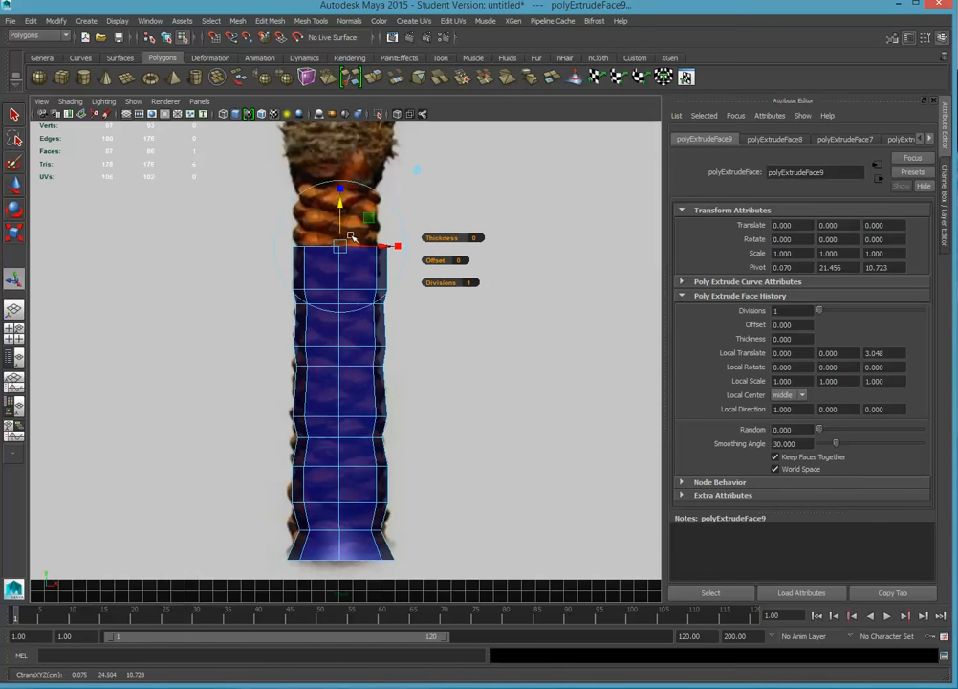
{"action": "left_click", "coordinate": [401, 247]}
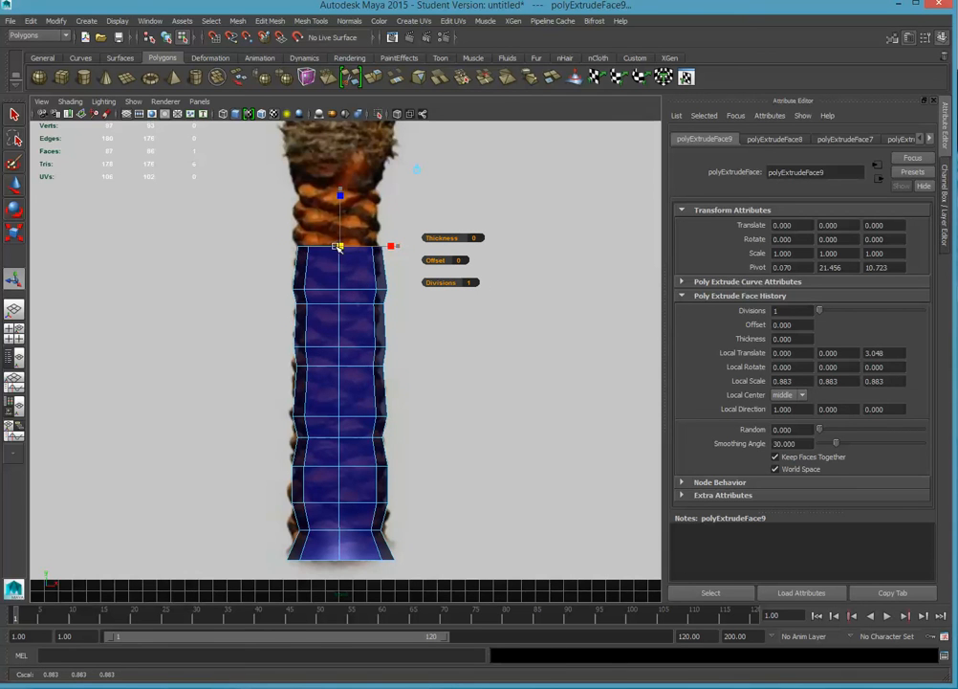
Extrude the top face upward about 1.87 units and scale it up slightly to follow the trunk's outline
{"action": "key", "text": "ctrl+e"}
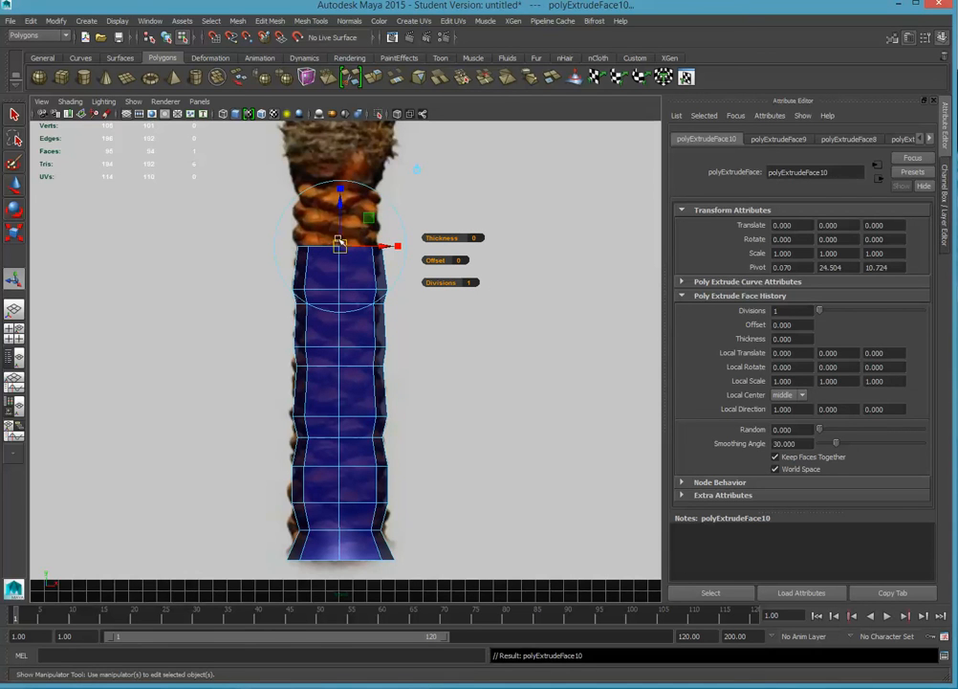
{"action": "left_click_drag", "start_coordinate": [340, 229], "coordinate": [409, 223]}
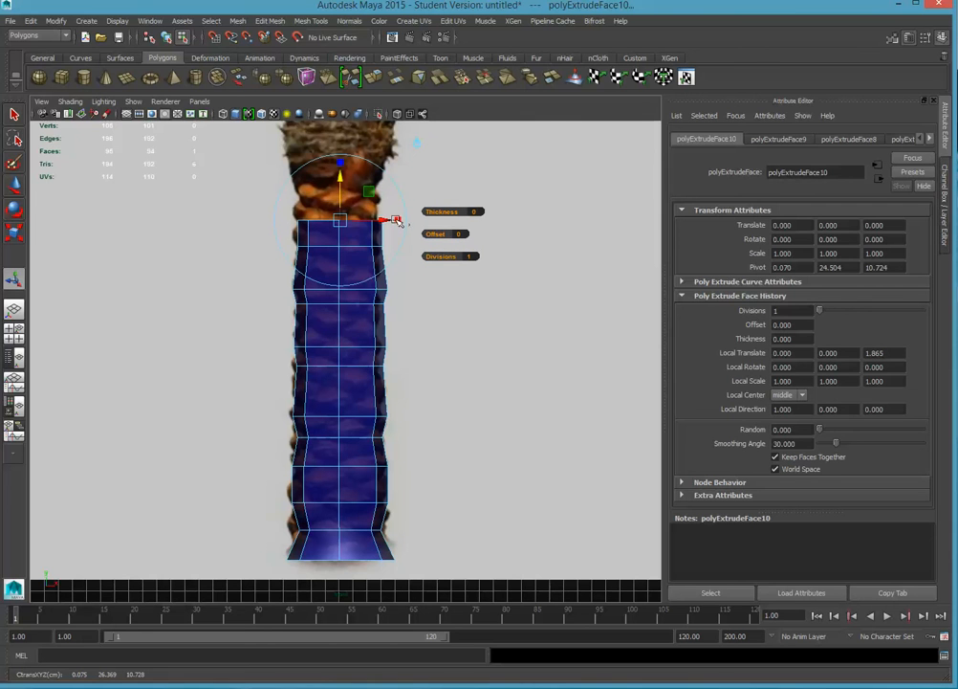
{"action": "left_click", "coordinate": [397, 221]}
{"action": "left_click_drag", "start_coordinate": [340, 220], "coordinate": [344, 220]}
Extrude the top face upward about 1.91 units to the base of the palm's crown and scale it to 0.904 along X
{"action": "key", "text": "ctrl+e"}
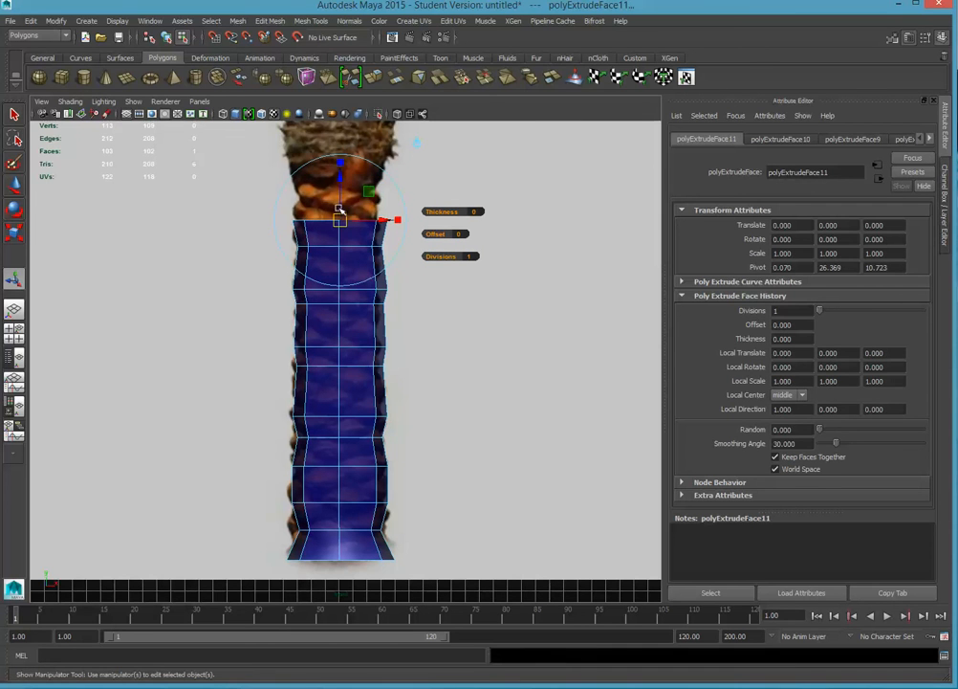
{"action": "left_click", "coordinate": [336, 177]}
{"action": "key", "text": "ctrl+z"}
{"action": "left_click_drag", "start_coordinate": [341, 191], "coordinate": [342, 164]}
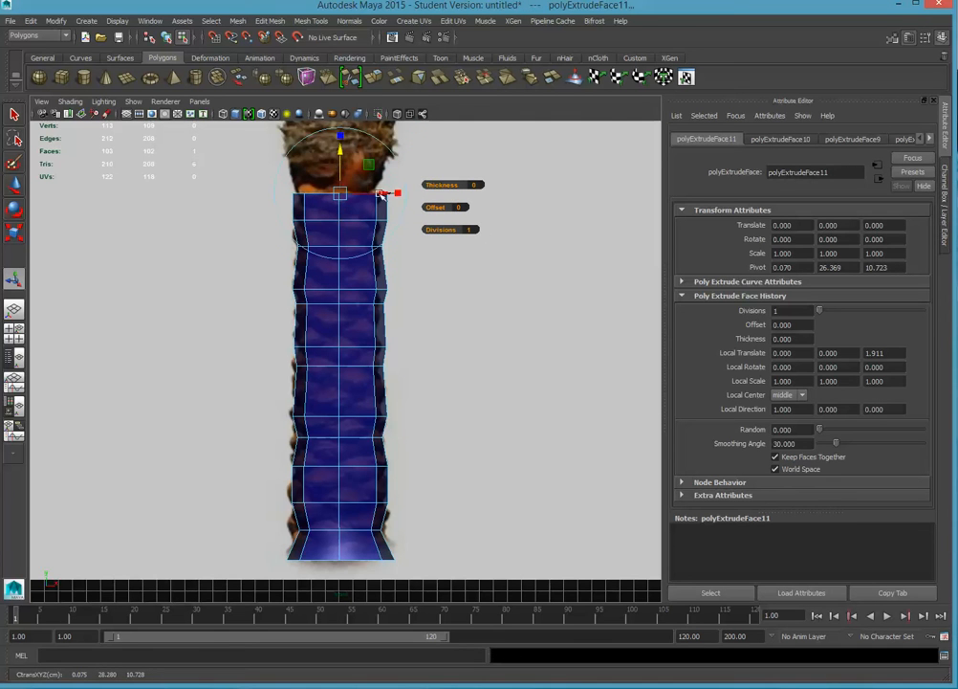
{"action": "left_click_drag", "start_coordinate": [401, 195], "coordinate": [394, 194]}
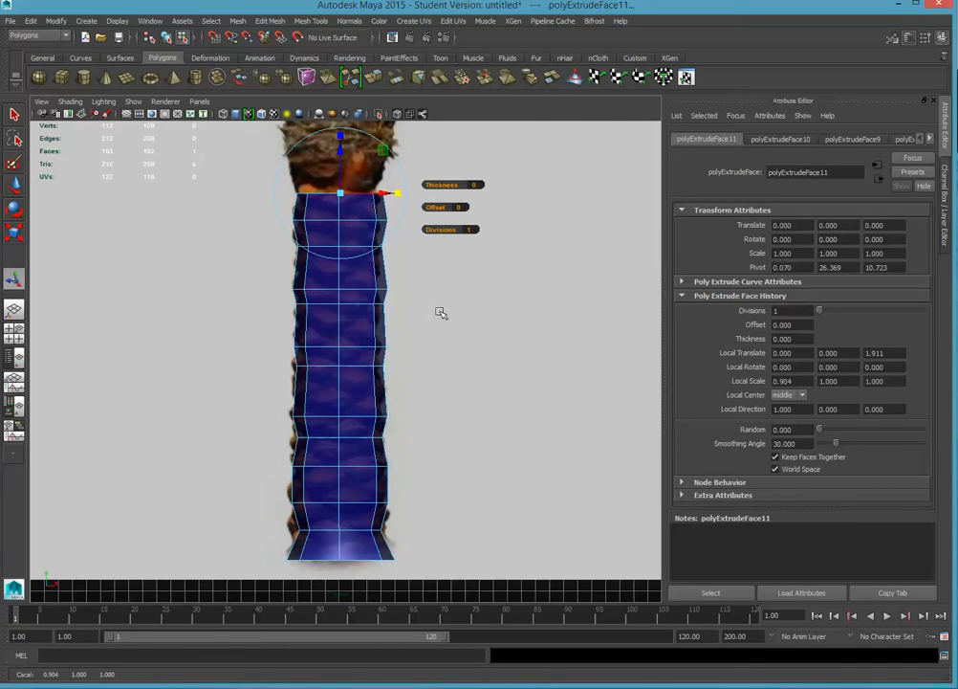
Raise the top end of the latest trunk extrusion to a local height of about 2.73 units
{"action": "middle_click_drag", "start_coordinate": [441, 313], "coordinate": [436, 487], "text": "alt"}
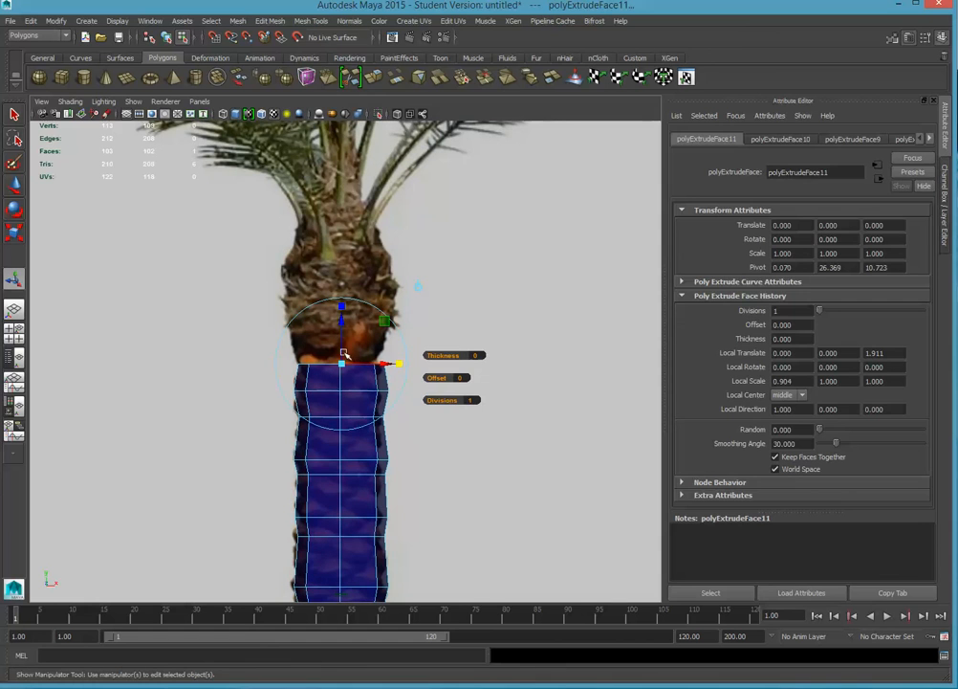
{"action": "left_click", "coordinate": [343, 336]}
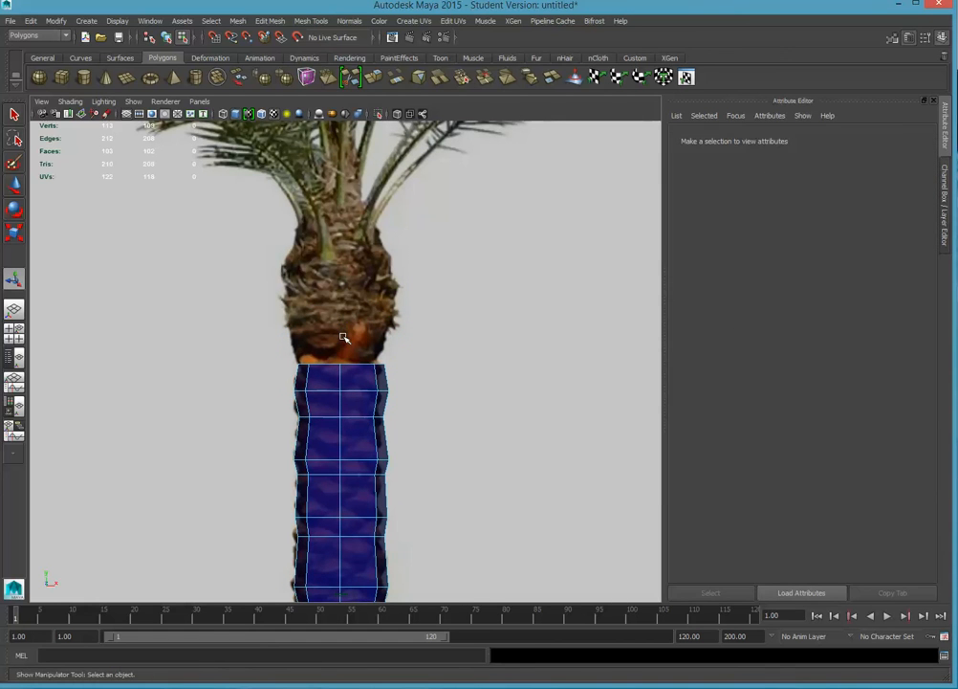
{"action": "key", "text": "ctrl+z"}
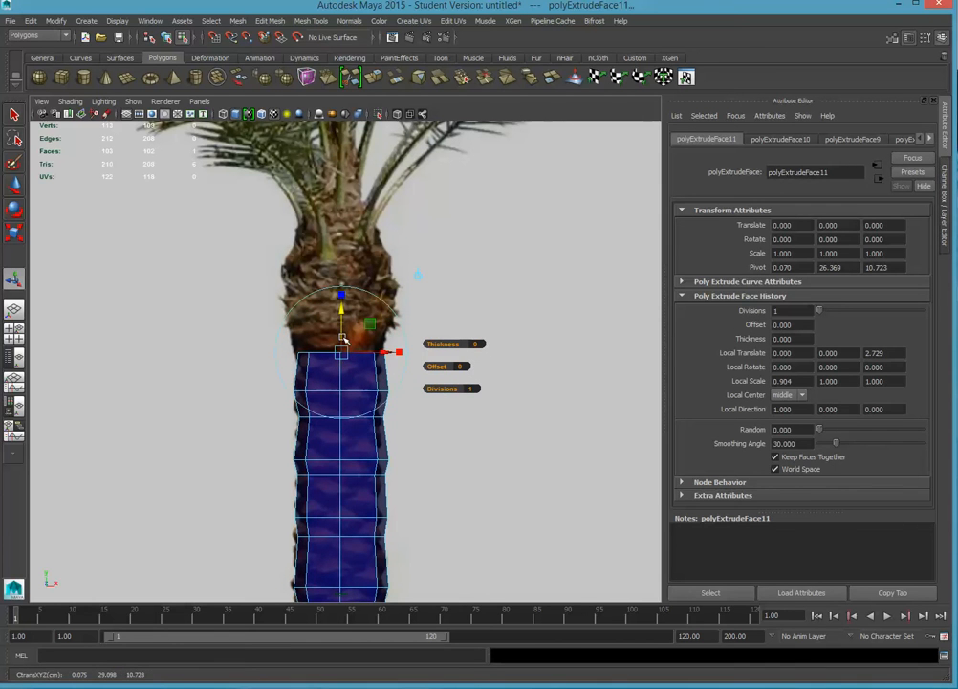
Extrude the top face about 4.46 units and flare it to the crown's widest point, and above it a 6.14-unit section scaled uniformly to 0.4
{"action": "key", "text": "ctrl+e"}
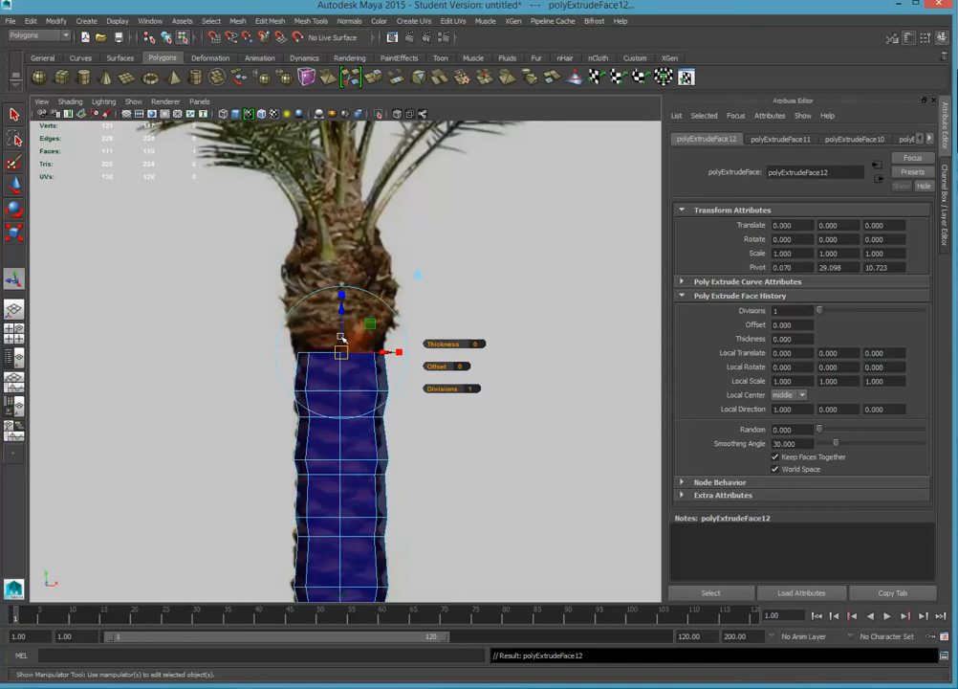
{"action": "left_click_drag", "start_coordinate": [343, 337], "coordinate": [321, 205]}
{"action": "left_click", "coordinate": [402, 289]}
{"action": "key", "text": "ctrl+e"}
{"action": "left_click", "coordinate": [400, 203]}
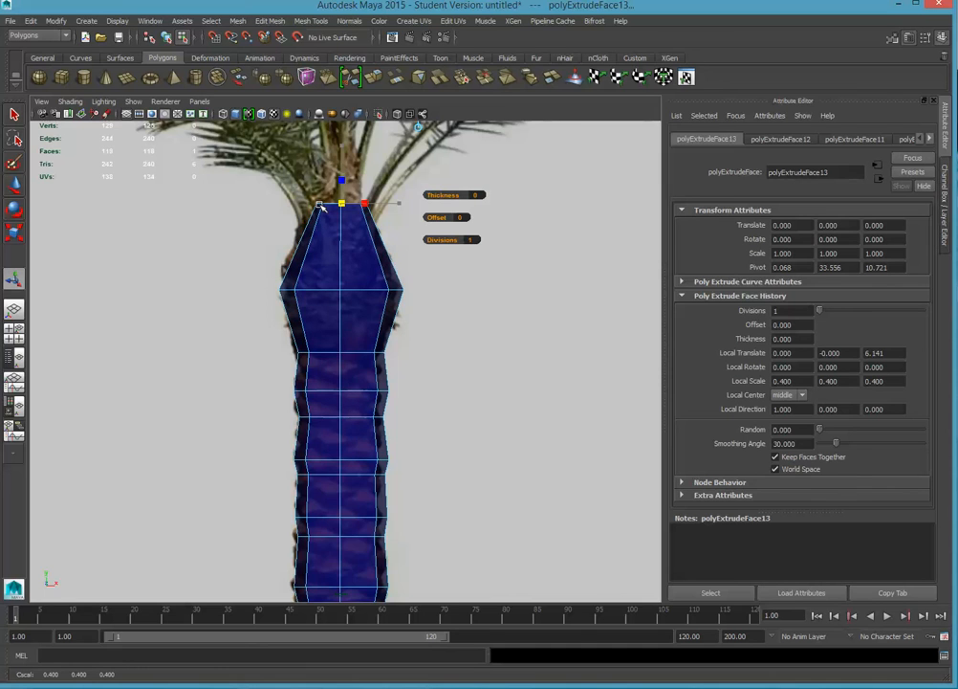
Examine the tapered upper end of the trunk from above in the perspective view
{"action": "scroll", "coordinate": [463, 342], "scroll_direction": "down", "scroll_amount": 5}
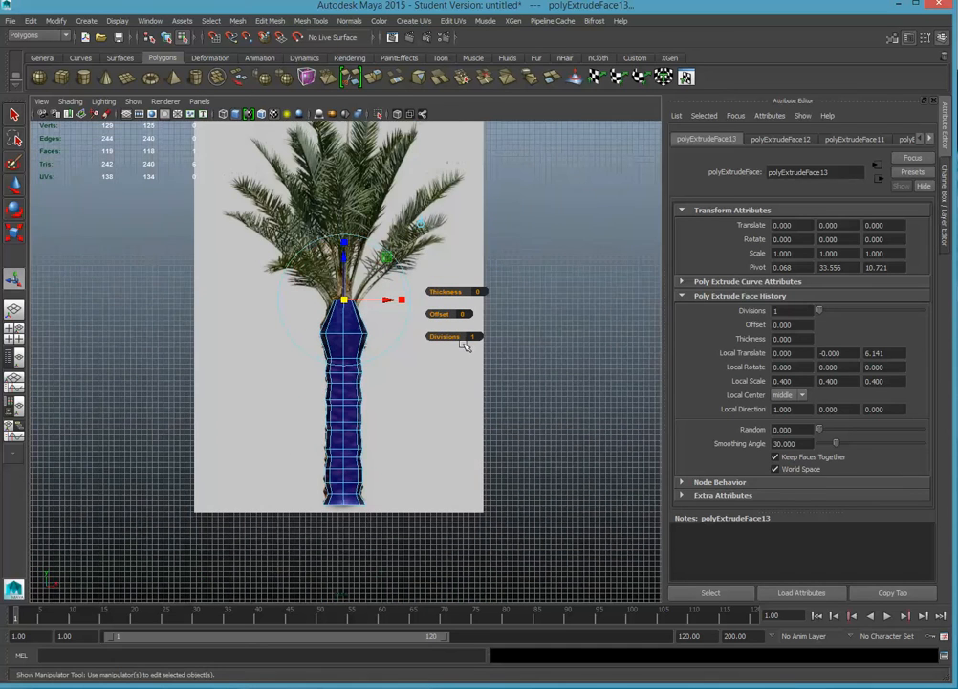
{"action": "left_click_drag", "start_coordinate": [457, 377], "coordinate": [472, 430], "text": "alt"}
{"action": "key", "text": "space"}
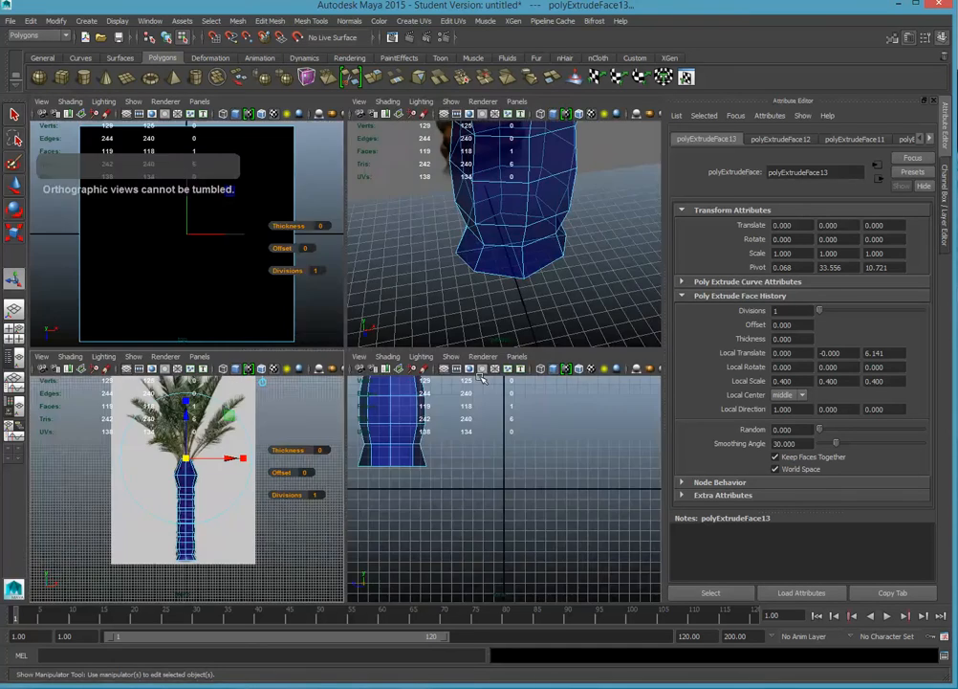
{"action": "key", "text": "space"}
{"action": "scroll", "coordinate": [467, 368], "scroll_direction": "down", "scroll_amount": 8}
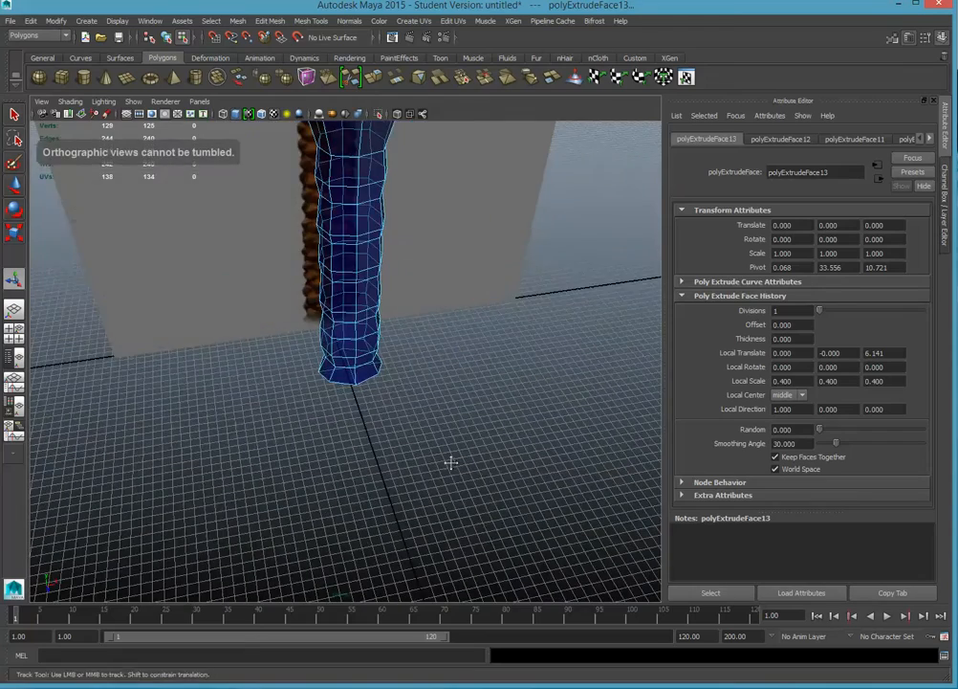
{"action": "middle_click_drag", "start_coordinate": [450, 461], "coordinate": [400, 643], "text": "alt"}
{"action": "left_click_drag", "start_coordinate": [349, 397], "coordinate": [377, 582], "text": "alt"}
{"action": "left_click_drag", "start_coordinate": [342, 445], "coordinate": [331, 493], "text": "alt"}
{"action": "scroll", "coordinate": [331, 496], "scroll_direction": "up", "scroll_amount": 5}
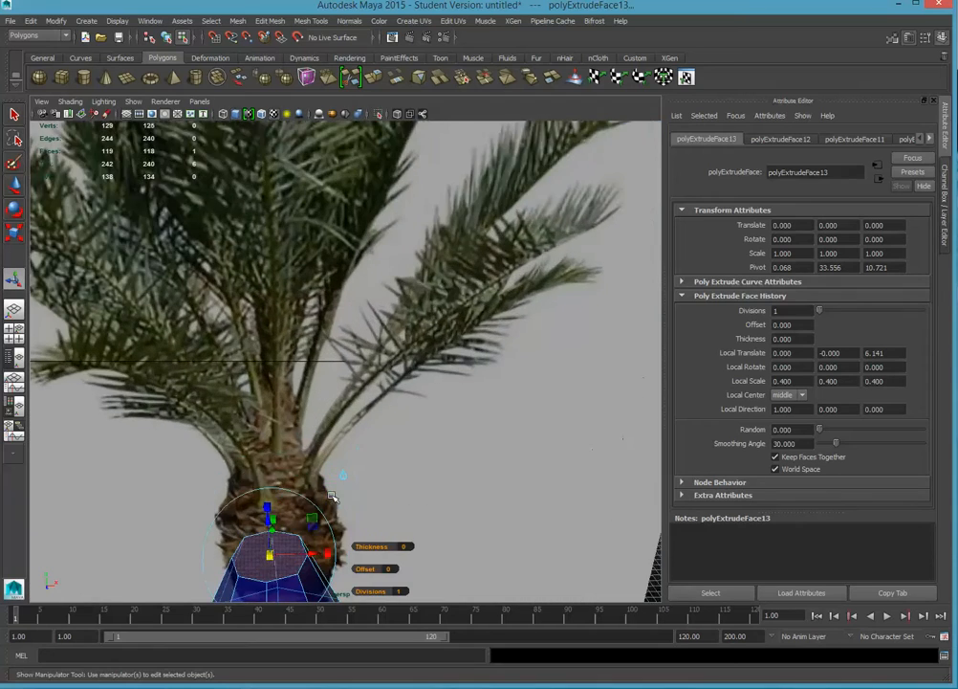
{"action": "middle_click_drag", "start_coordinate": [366, 464], "coordinate": [481, 314], "text": "alt"}
{"action": "scroll", "coordinate": [456, 404], "scroll_direction": "up", "scroll_amount": 3}
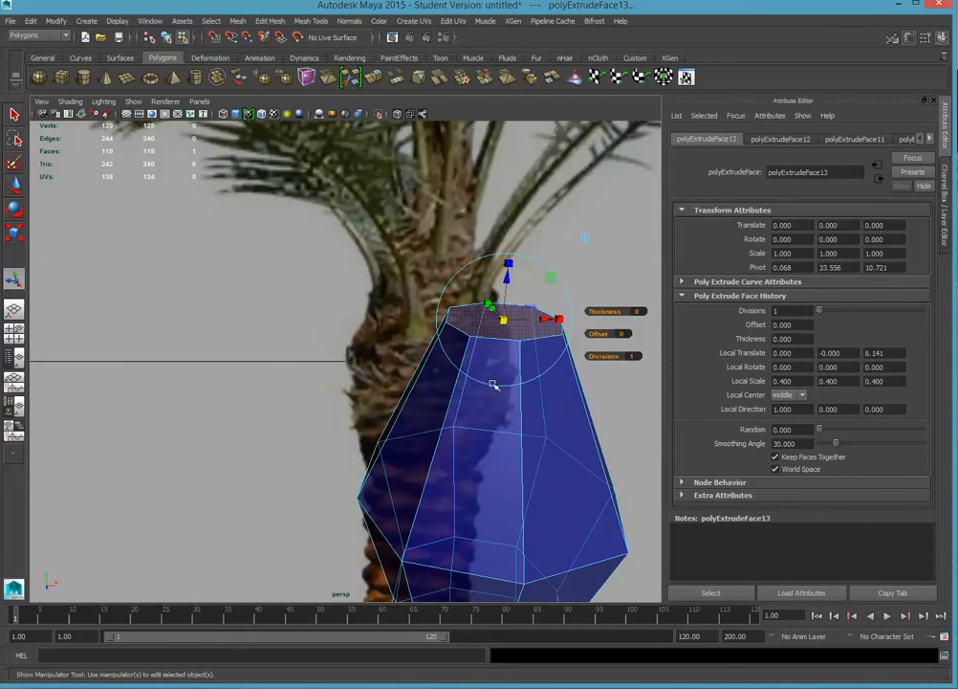
{"action": "scroll", "coordinate": [473, 413], "scroll_direction": "up", "scroll_amount": 5}
{"action": "scroll", "coordinate": [473, 413], "scroll_direction": "up", "scroll_amount": 2}
{"action": "scroll", "coordinate": [358, 434], "scroll_direction": "down", "scroll_amount": 8}
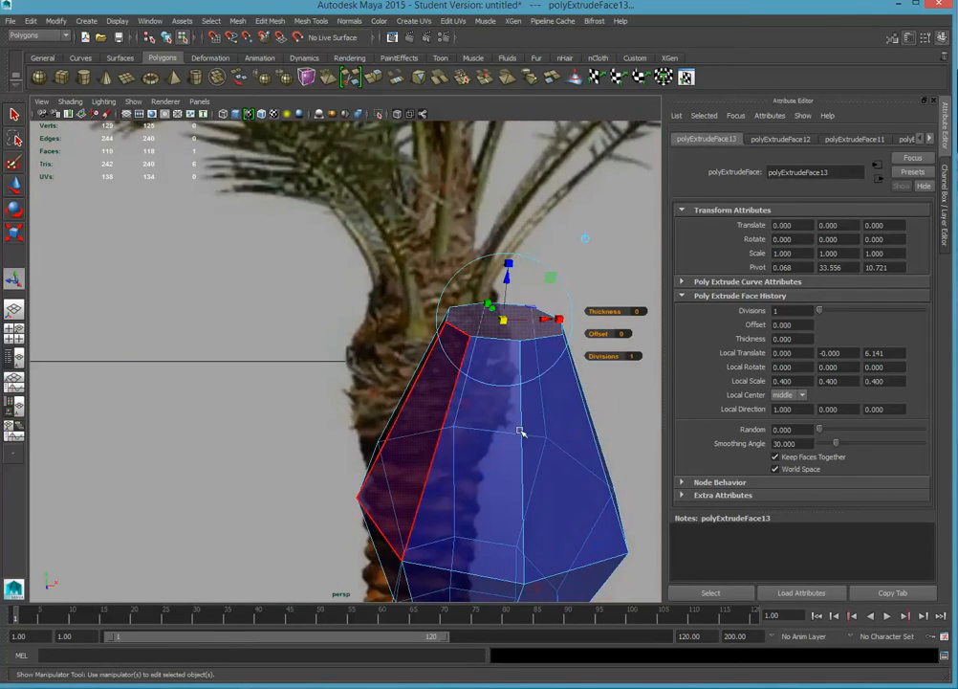
{"action": "middle_click_drag", "start_coordinate": [519, 432], "coordinate": [404, 449], "text": "alt"}
{"action": "mouse_move", "coordinate": [405, 450]}
{"action": "left_mouse_down", "text": "alt"}
{"action": "mouse_move", "coordinate": [389, 451]}
{"action": "mouse_move", "coordinate": [401, 441]}
{"action": "left_mouse_up", "text": "alt"}
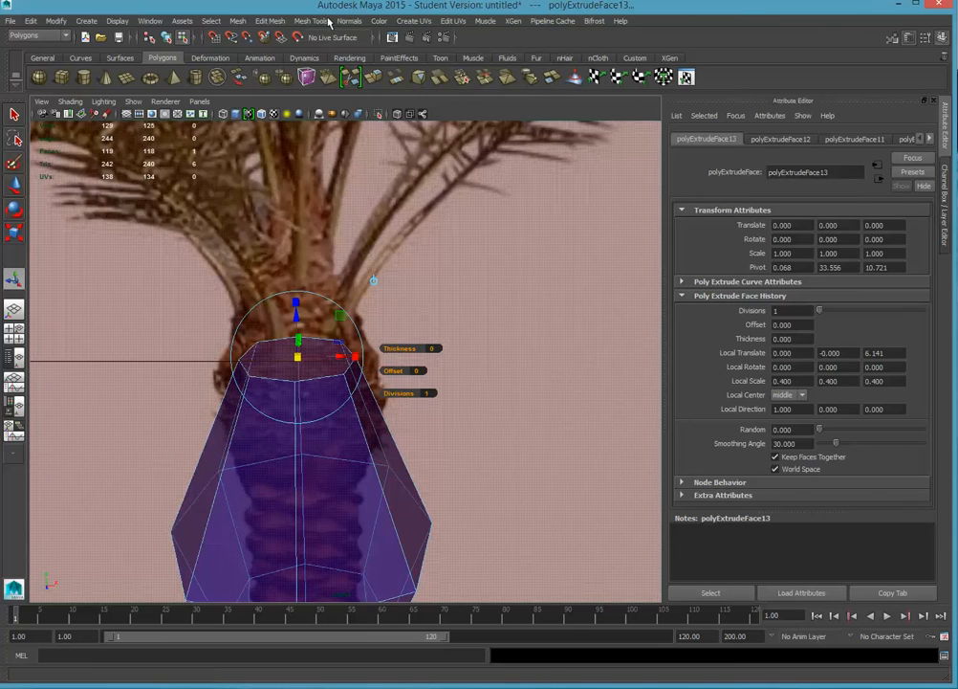
Poke the trunk's octagonal top face and raise its new center point about 0.72 units to form a shallow cone
{"action": "left_click", "coordinate": [404, 404]}
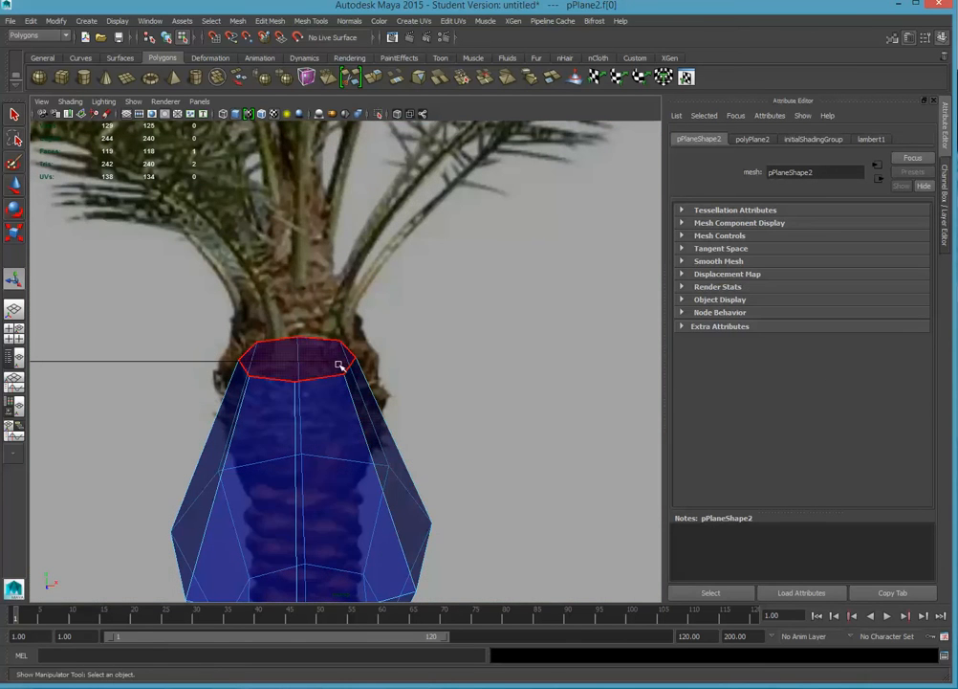
{"action": "left_click", "coordinate": [338, 365]}
{"action": "left_click", "coordinate": [313, 21]}
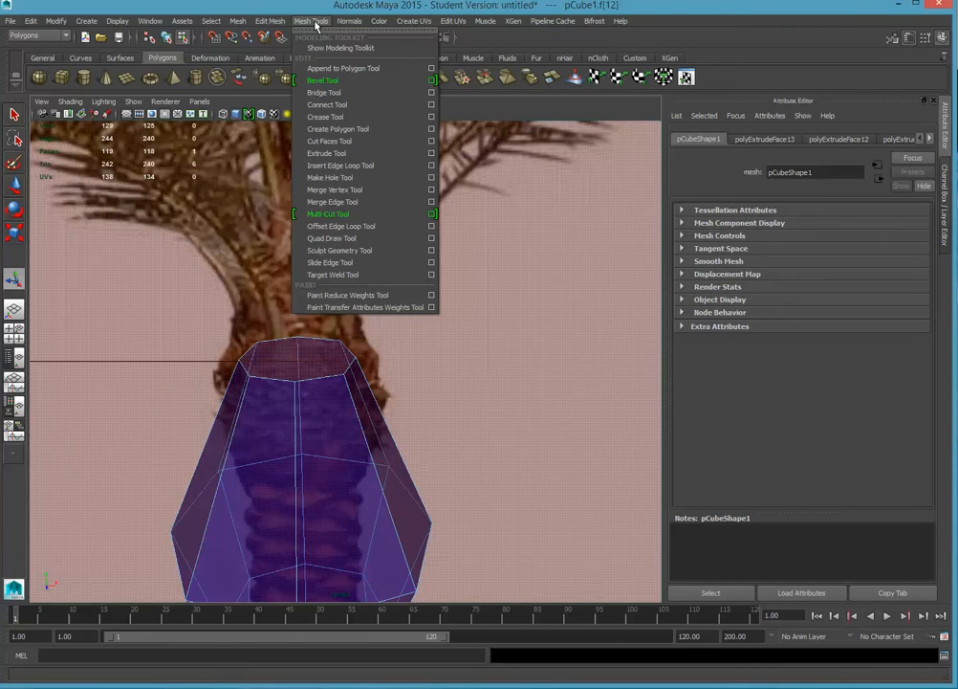
{"action": "mouse_move", "coordinate": [237, 22]}
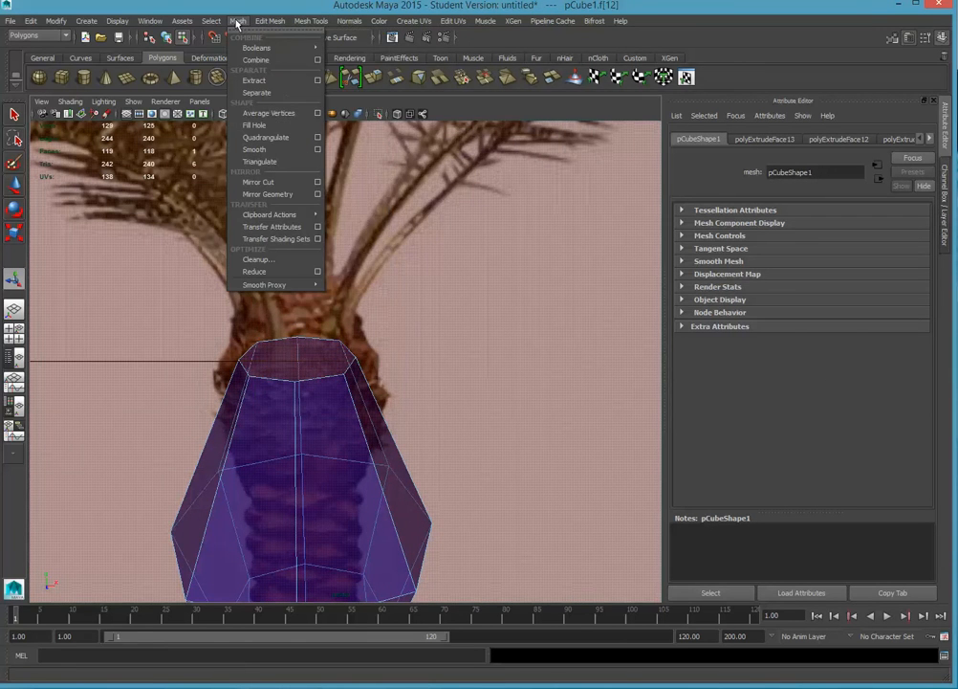
{"action": "mouse_move", "coordinate": [273, 22]}
{"action": "mouse_move", "coordinate": [308, 23]}
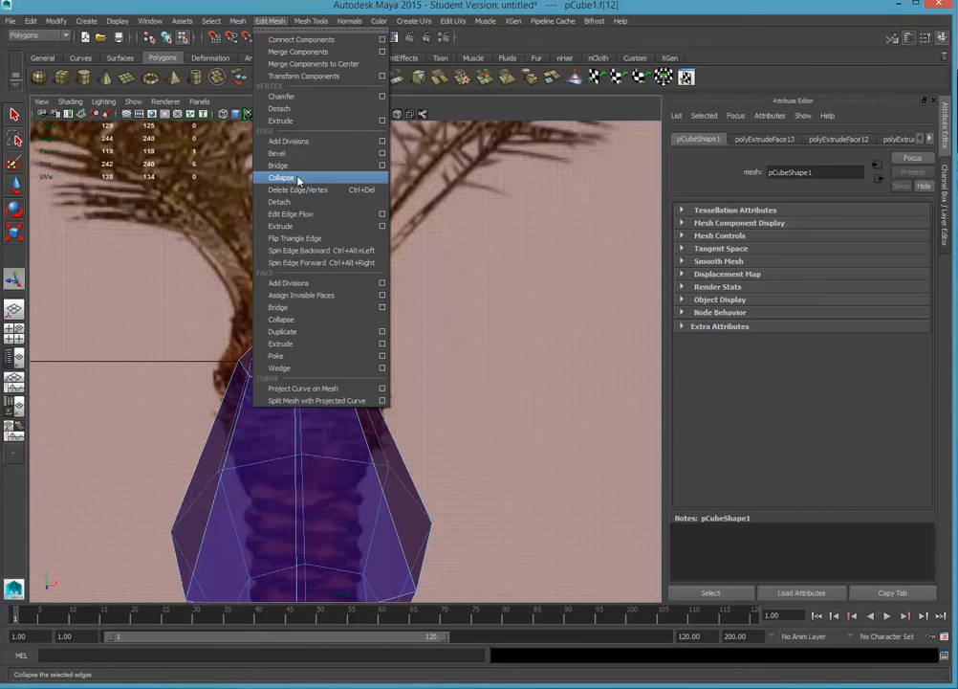
{"action": "left_click", "coordinate": [286, 356]}
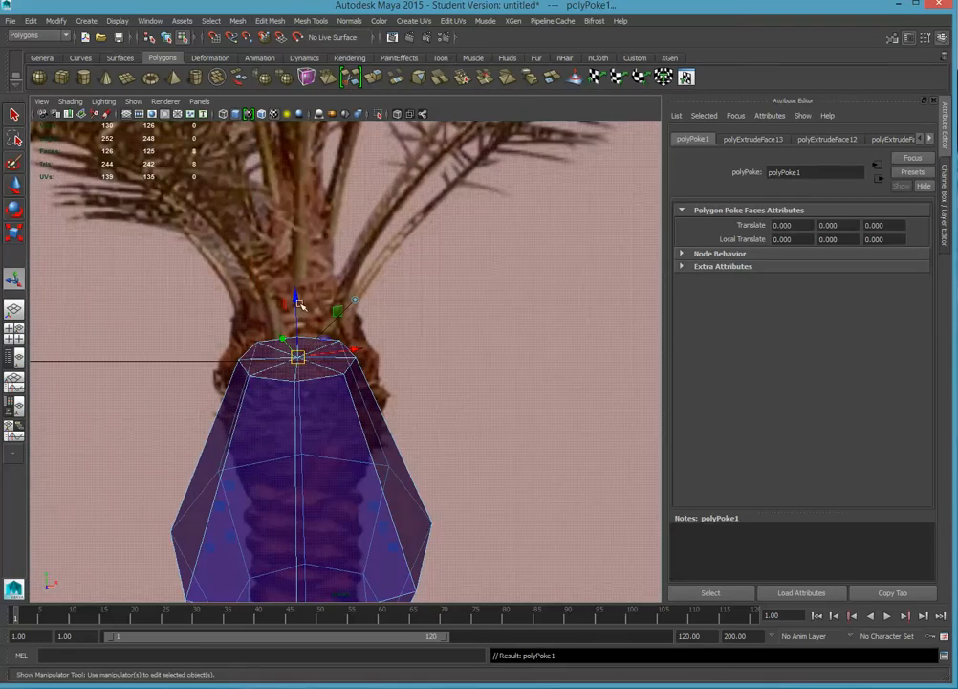
{"action": "left_click_drag", "start_coordinate": [296, 304], "coordinate": [296, 276]}
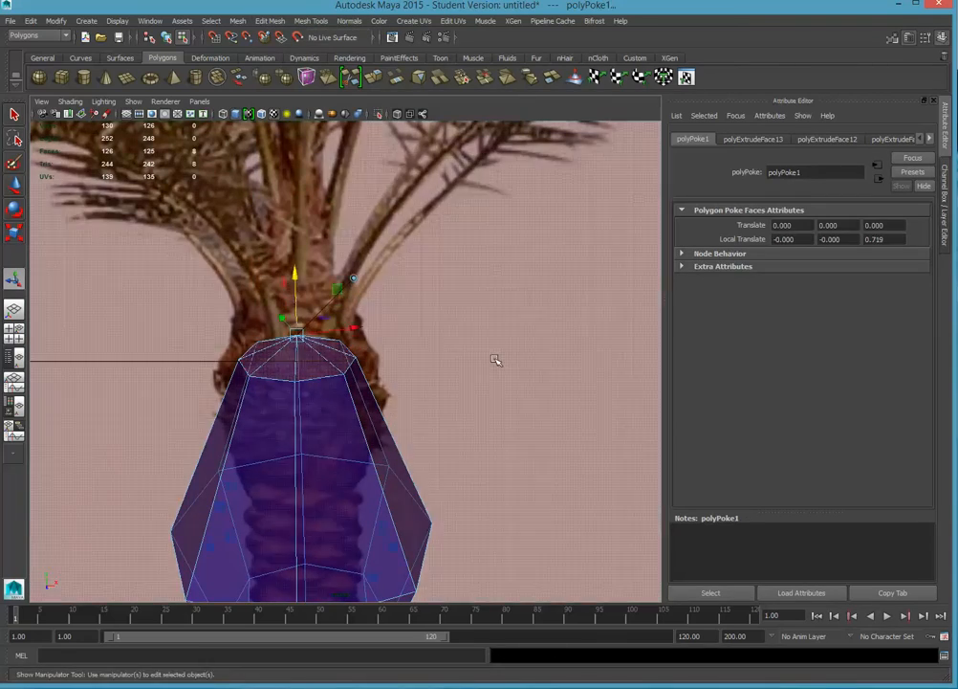
Switch the perspective viewport to a different renderer
{"action": "left_click", "coordinate": [494, 361]}
{"action": "left_click_drag", "start_coordinate": [413, 432], "coordinate": [389, 439], "text": "alt"}
{"action": "scroll", "coordinate": [388, 431], "scroll_direction": "down", "scroll_amount": 12}
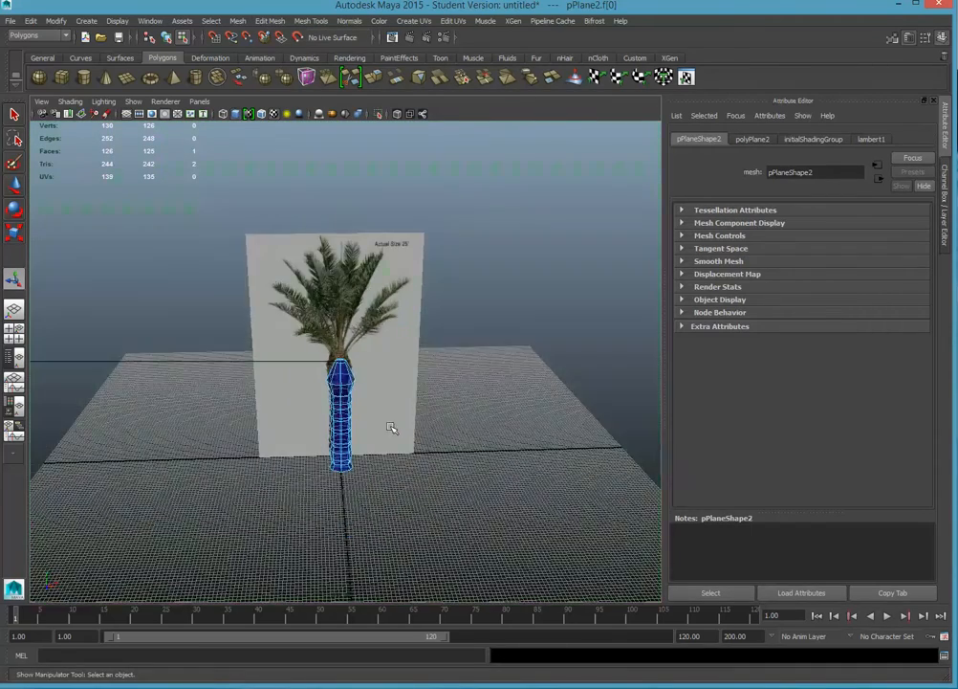
{"action": "left_click_drag", "start_coordinate": [559, 377], "coordinate": [449, 379], "text": "alt"}
{"action": "scroll", "coordinate": [478, 379], "scroll_direction": "up", "scroll_amount": 6}
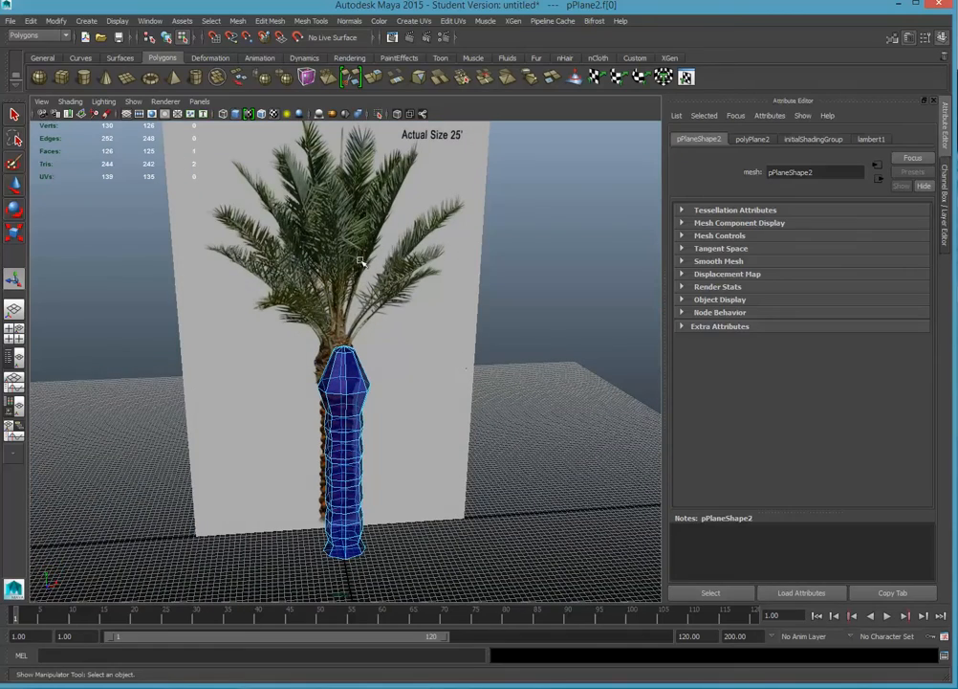
{"action": "left_click", "coordinate": [179, 102]}
{"action": "left_click", "coordinate": [206, 144]}
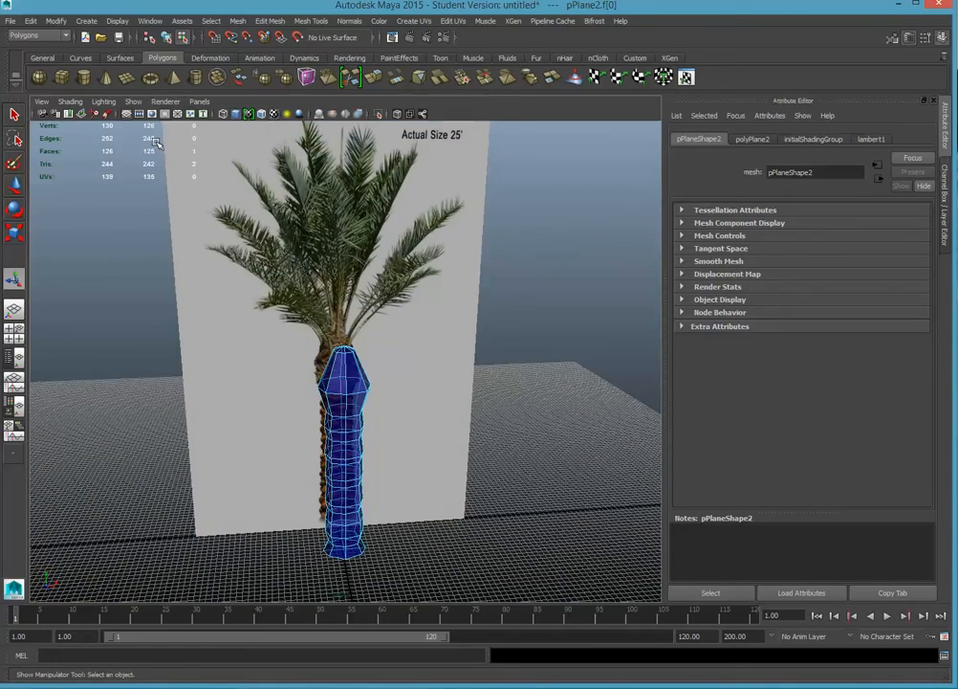
{"action": "mouse_move", "coordinate": [392, 231]}
{"action": "left_mouse_down", "text": "alt"}
{"action": "mouse_move", "coordinate": [435, 290]}
{"action": "mouse_move", "coordinate": [360, 293]}
{"action": "mouse_move", "coordinate": [500, 297]}
{"action": "mouse_move", "coordinate": [471, 303]}
{"action": "left_mouse_up", "text": "alt"}
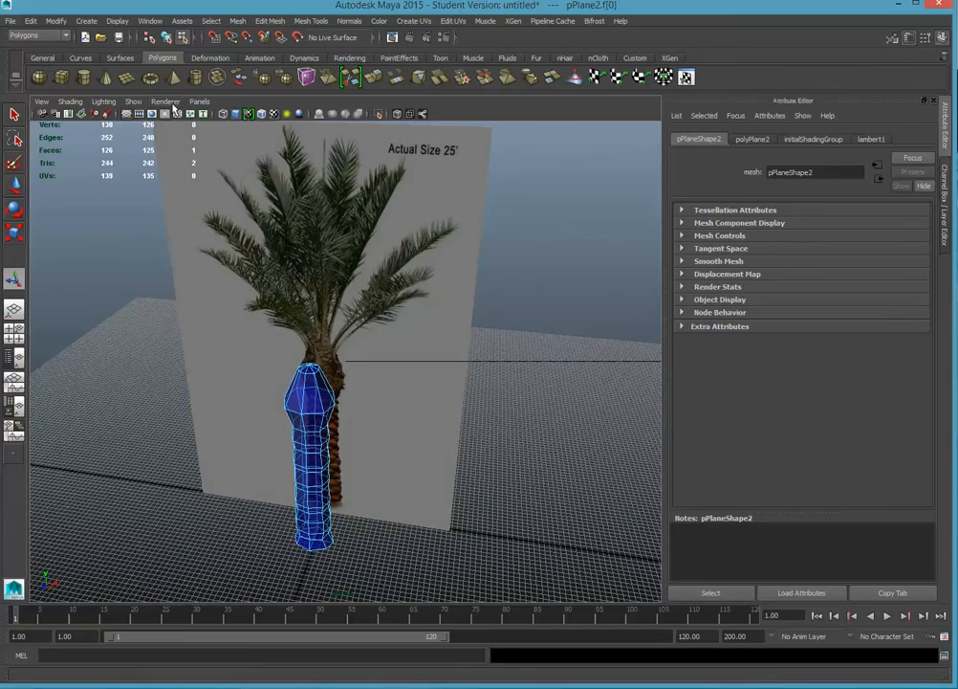
{"action": "left_click", "coordinate": [165, 101]}
{"action": "left_click", "coordinate": [112, 275]}
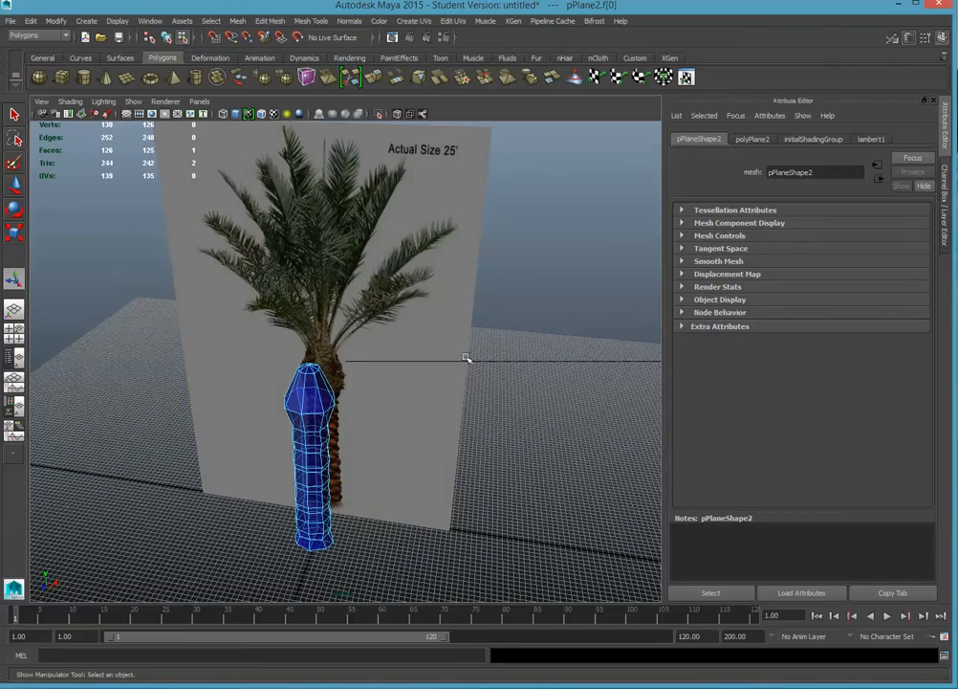
Select the ring of vertices at the trunk's bottom and scale it outward uniformly to flare the base
{"action": "left_click_drag", "start_coordinate": [467, 357], "coordinate": [475, 319], "text": "alt"}
{"action": "middle_click_drag", "start_coordinate": [343, 374], "coordinate": [348, 310], "text": "alt"}
{"action": "left_click_drag", "start_coordinate": [348, 310], "coordinate": [375, 355], "text": "alt"}
{"action": "scroll", "coordinate": [415, 453], "scroll_direction": "up", "scroll_amount": 6}
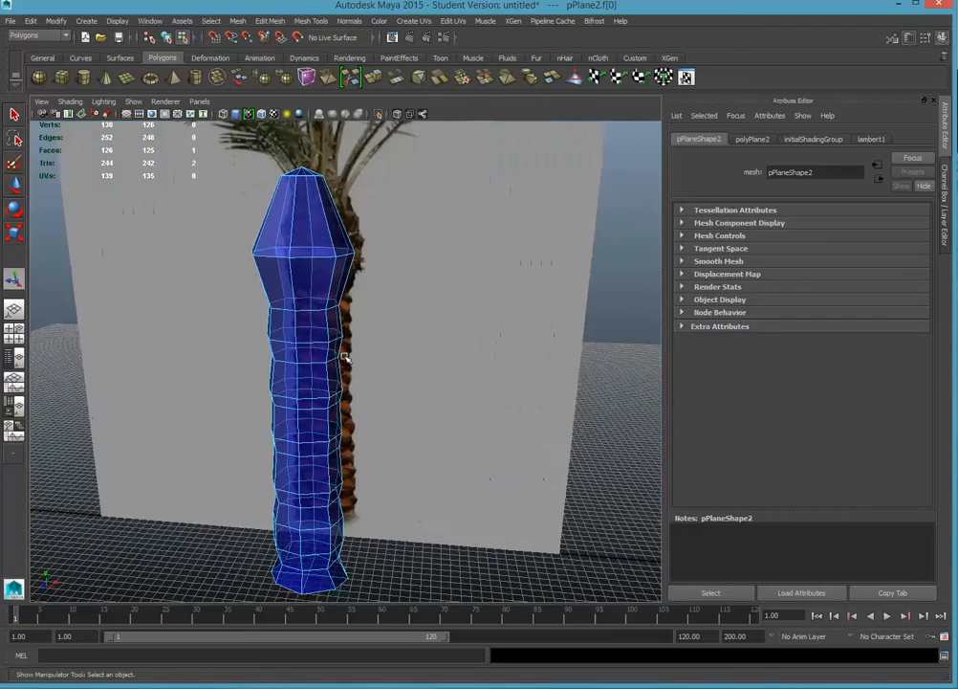
{"action": "middle_click_drag", "start_coordinate": [434, 362], "coordinate": [438, 269], "text": "alt"}
{"action": "left_click_drag", "start_coordinate": [438, 270], "coordinate": [410, 329], "text": "alt"}
{"action": "right_click", "coordinate": [393, 350]}
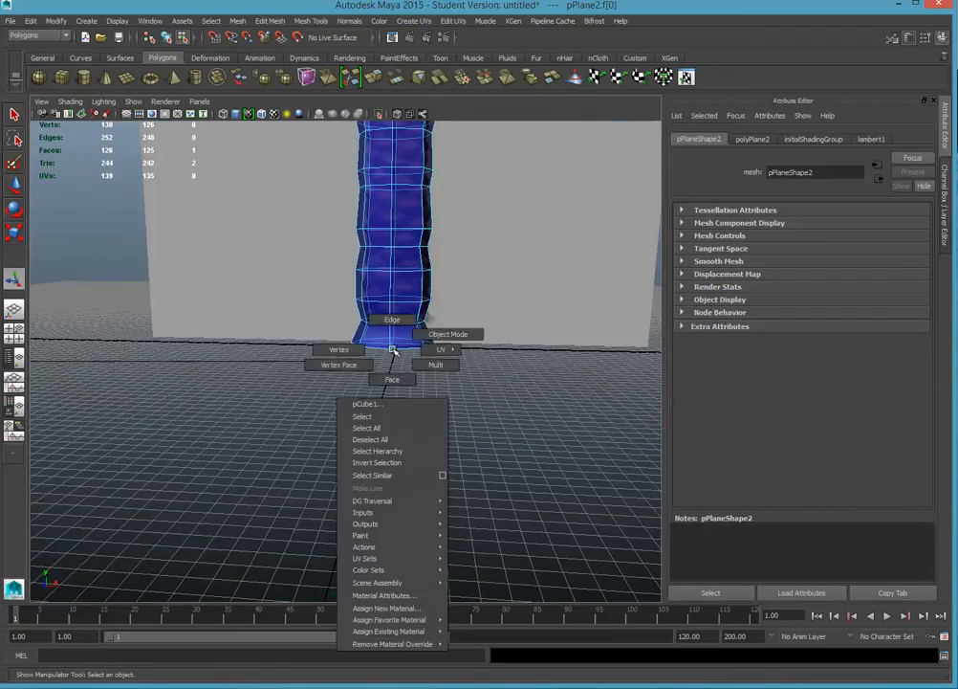
{"action": "right_click_drag", "start_coordinate": [354, 347], "coordinate": [309, 333]}
{"action": "left_click_drag", "start_coordinate": [462, 380], "coordinate": [328, 349]}
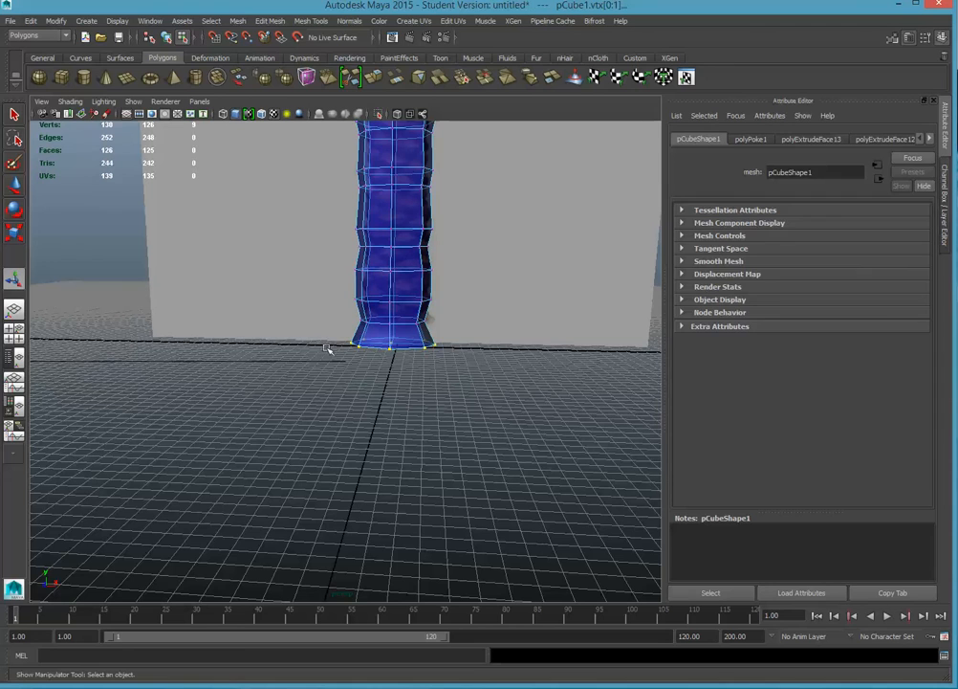
{"action": "key", "text": "r"}
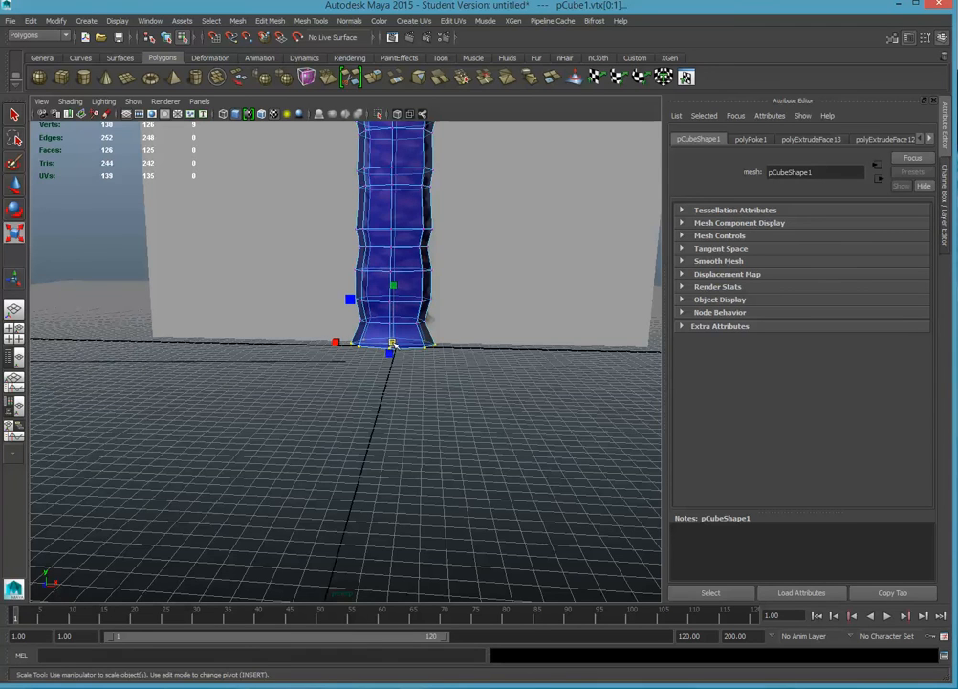
{"action": "left_click_drag", "start_coordinate": [392, 345], "coordinate": [414, 342]}
Examine the flared base and the whole trunk's proportions against the reference image from several angles
{"action": "left_click_drag", "start_coordinate": [524, 325], "coordinate": [455, 346], "text": "alt"}
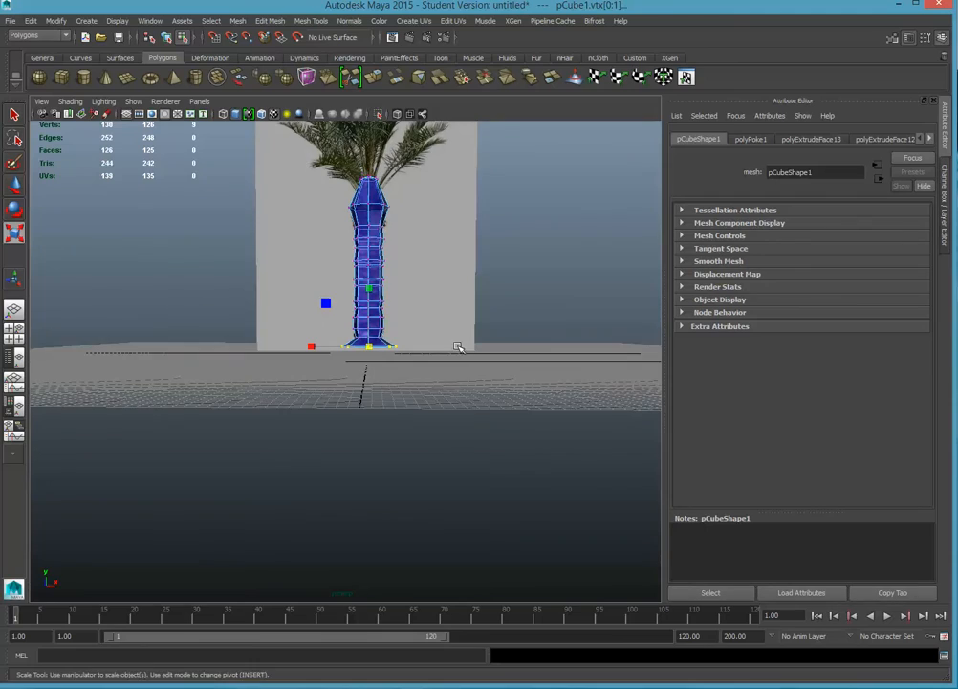
{"action": "left_click_drag", "start_coordinate": [476, 304], "coordinate": [477, 334], "text": "alt"}
{"action": "scroll", "coordinate": [477, 334], "scroll_direction": "up", "scroll_amount": 5}
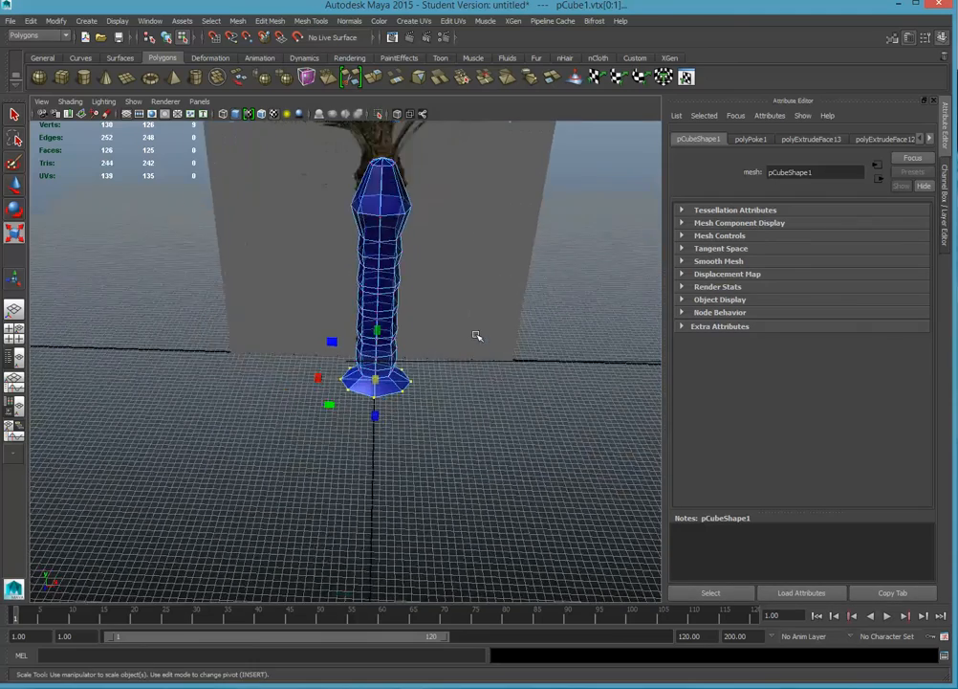
{"action": "middle_click_drag", "start_coordinate": [547, 340], "coordinate": [486, 475], "text": "alt"}
{"action": "left_click_drag", "start_coordinate": [486, 474], "coordinate": [483, 379], "text": "alt"}
{"action": "scroll", "coordinate": [486, 418], "scroll_direction": "down", "scroll_amount": 5}
{"action": "scroll", "coordinate": [486, 376], "scroll_direction": "up", "scroll_amount": 1}
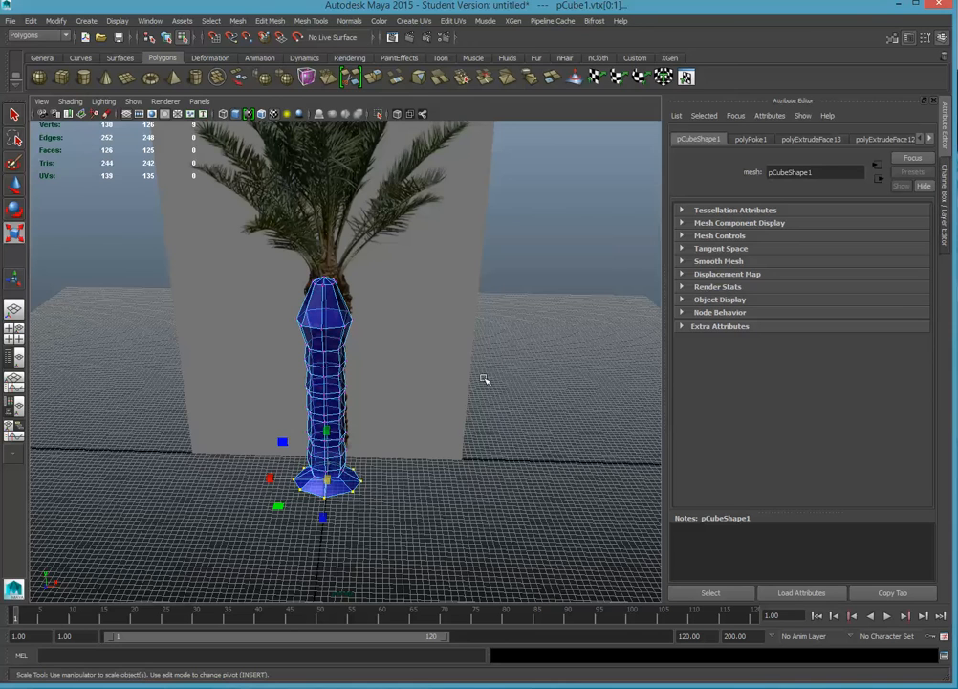